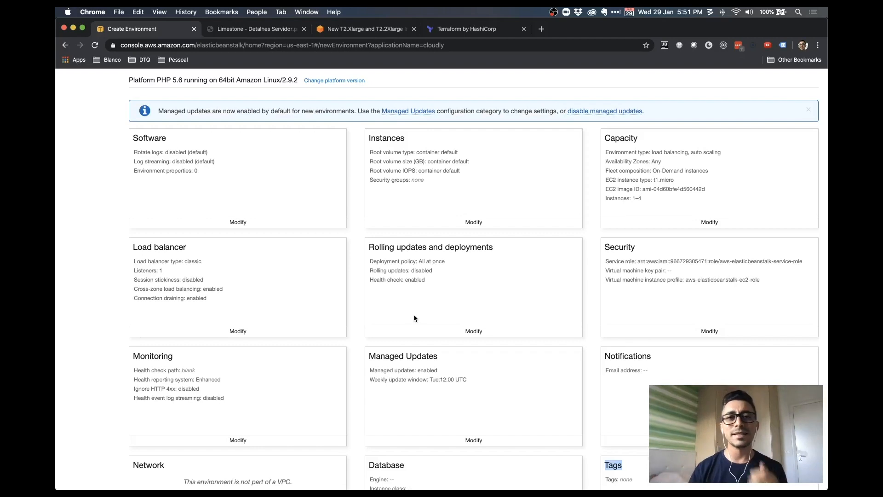
Review the Cloudly-Prod configuration overview and its PHP platform version, then edit the Software settings
scroll(413, 314, up, 5)
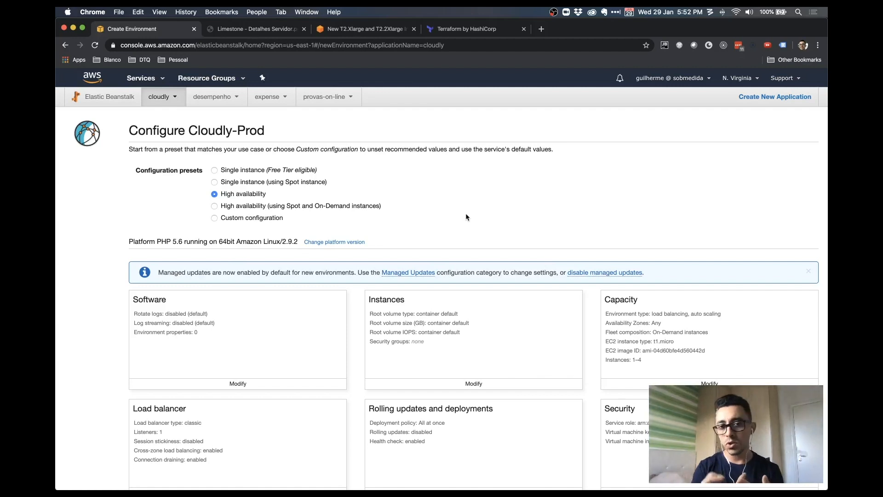
scroll(466, 216, down, 2)
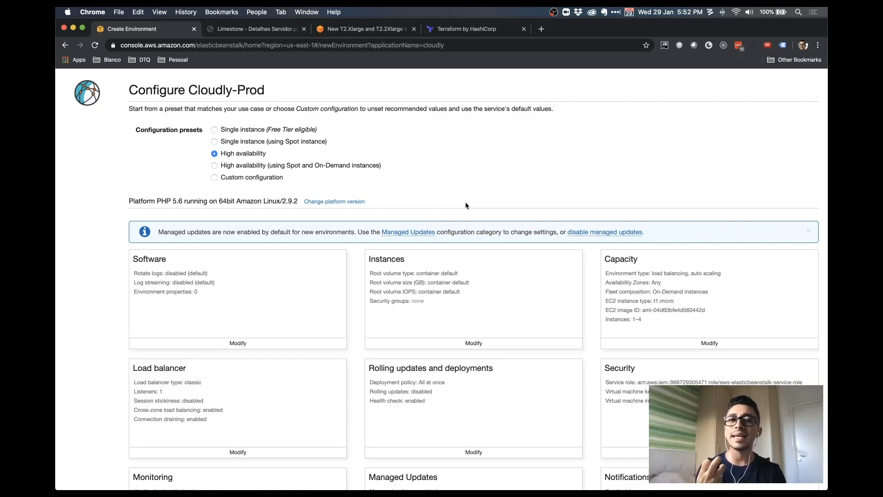
scroll(466, 202, down, 2)
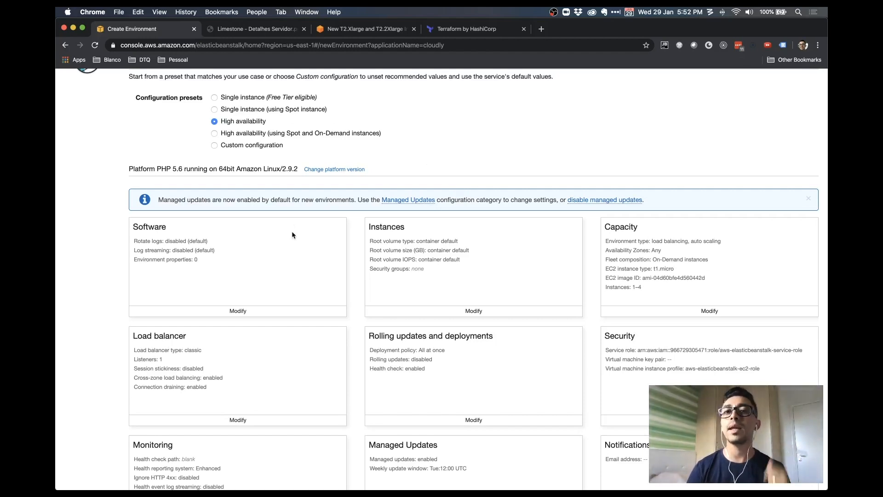
scroll(455, 229, up, 3)
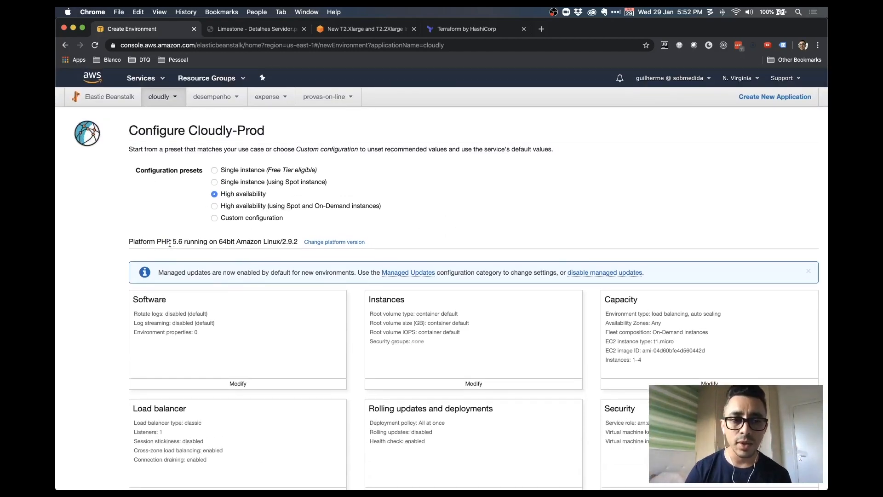
drag(176, 242, 183, 242)
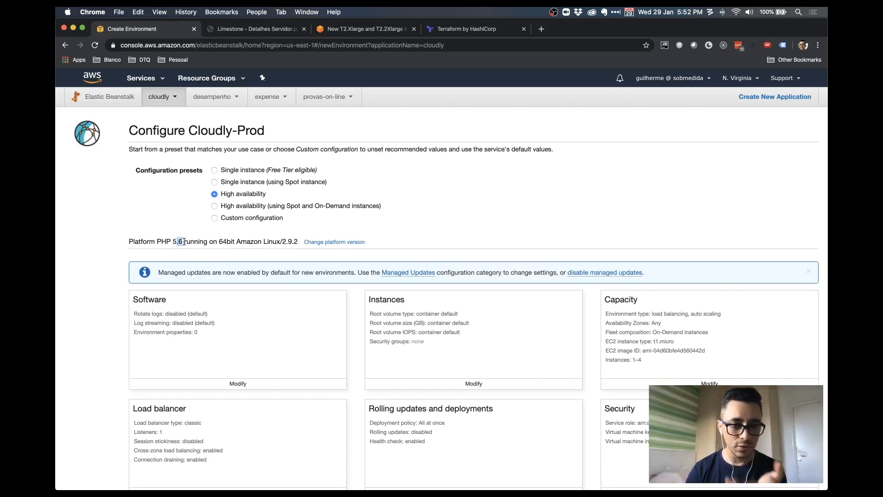
scroll(245, 244, down, 3)
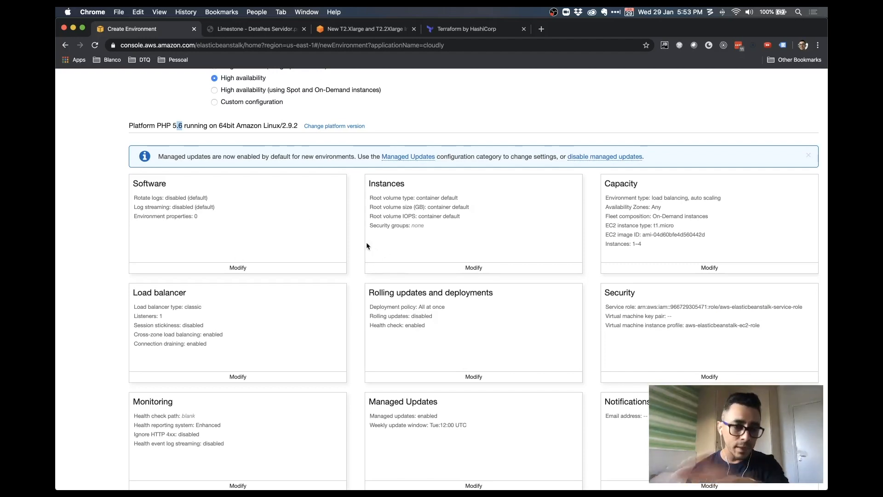
scroll(368, 244, down, 2)
scroll(368, 245, up, 3)
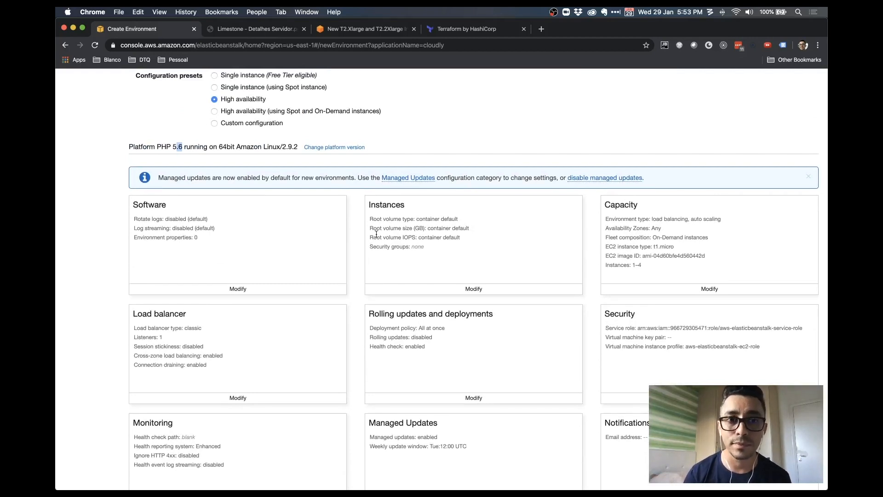
click(244, 291)
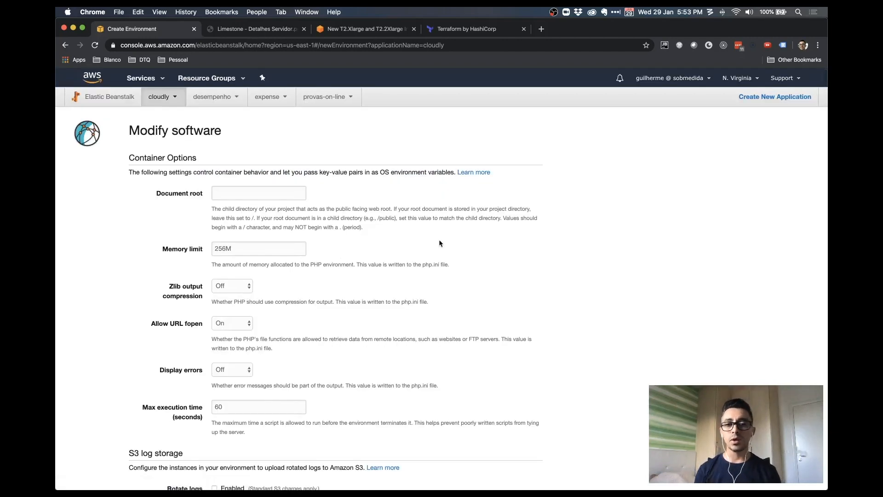
scroll(438, 241, down, 1)
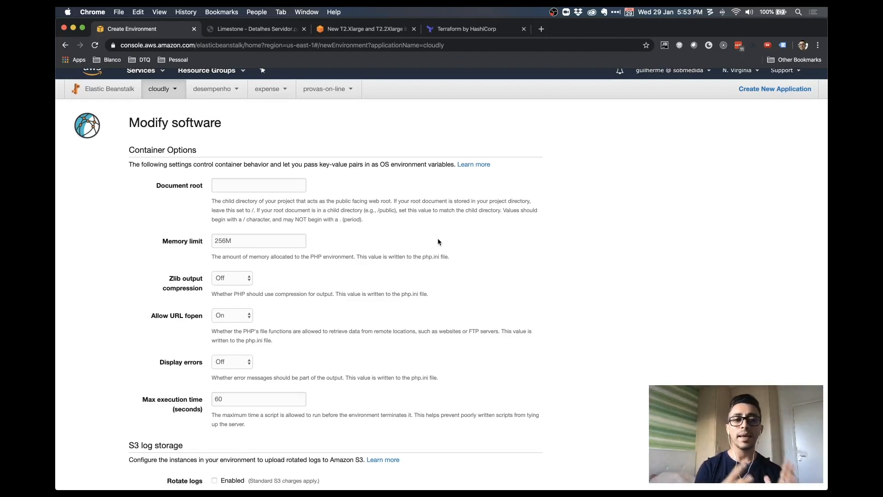
click(279, 183)
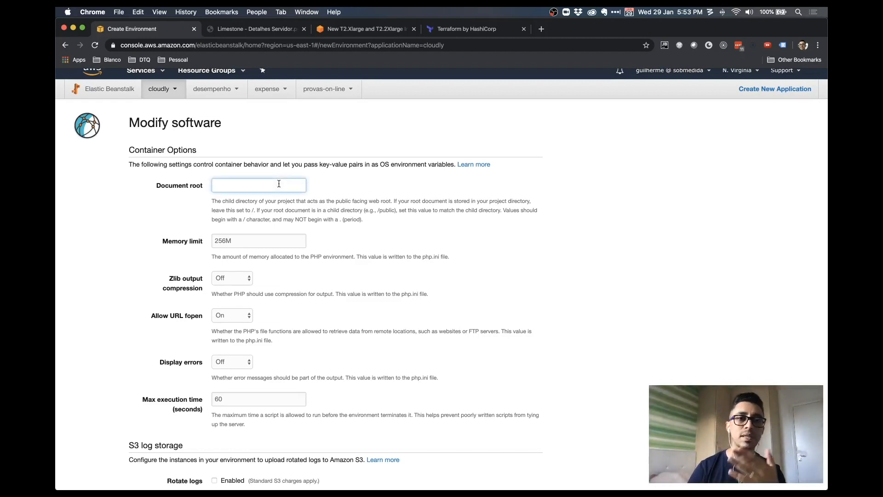
scroll(268, 230, down, 1)
double_click(192, 234)
scroll(192, 254, down, 3)
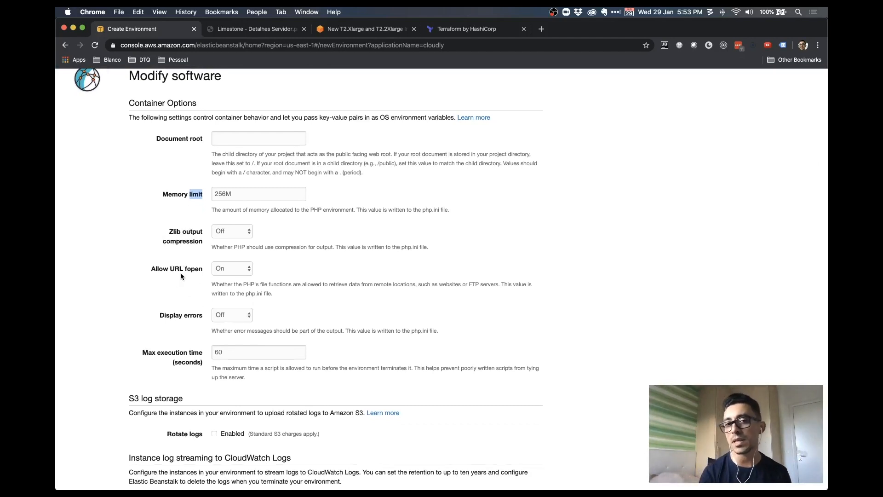
scroll(181, 272, down, 5)
scroll(193, 290, up, 7)
click(253, 197)
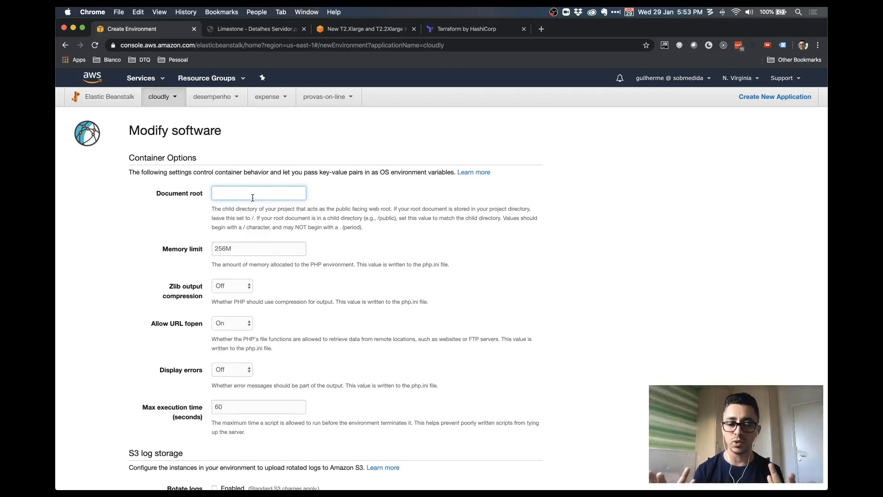
Set Document root to web/ and change the memory limit from 256M to 512M
text(e)
key(BackSpace)
text(web/)
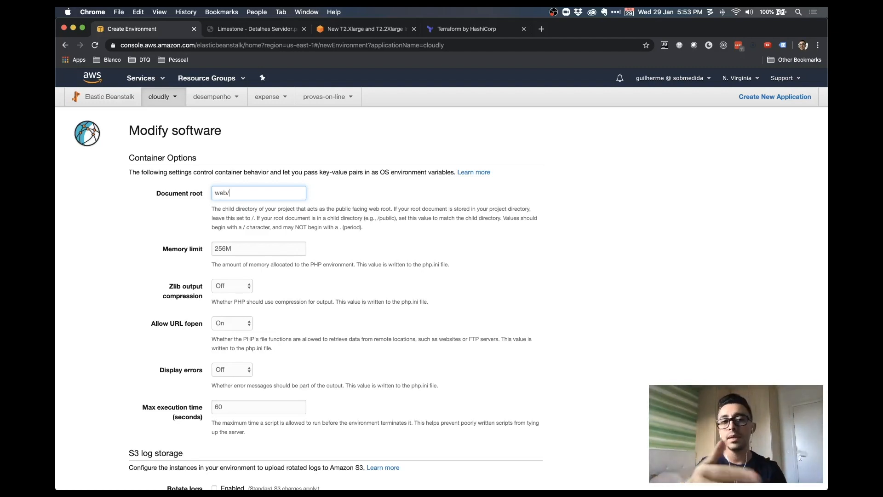
double_click(254, 249)
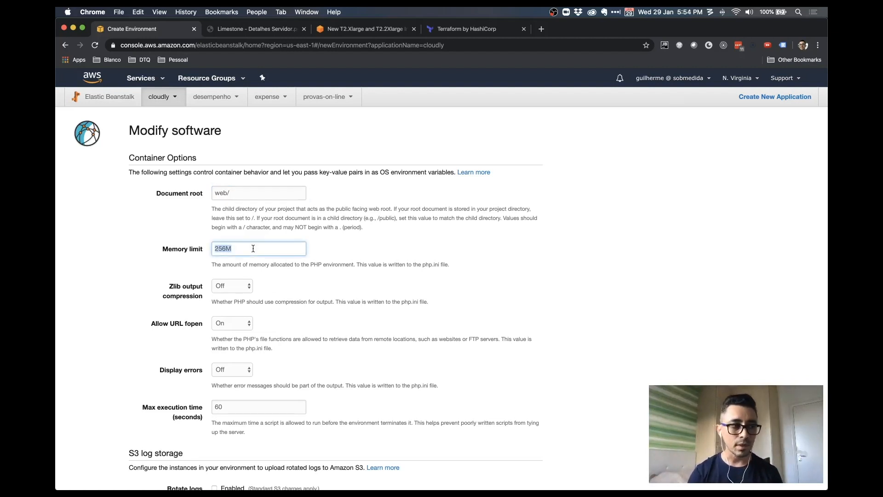
text(512M)
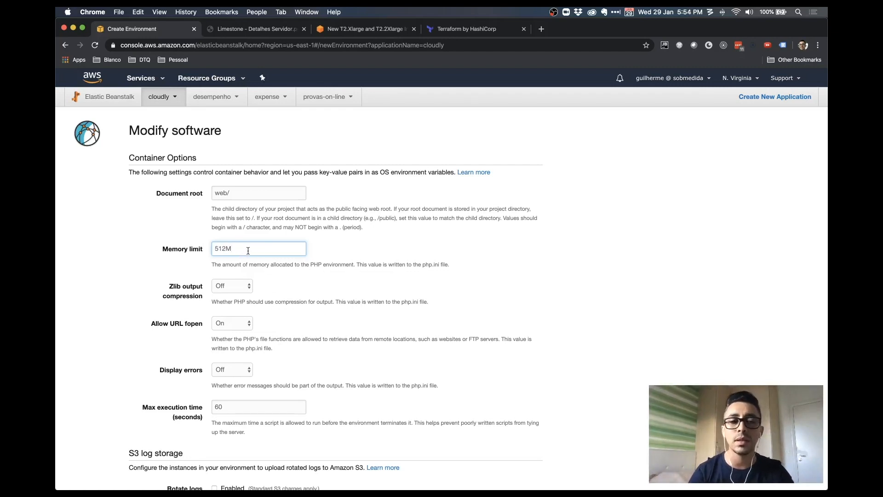
scroll(319, 258, down, 5)
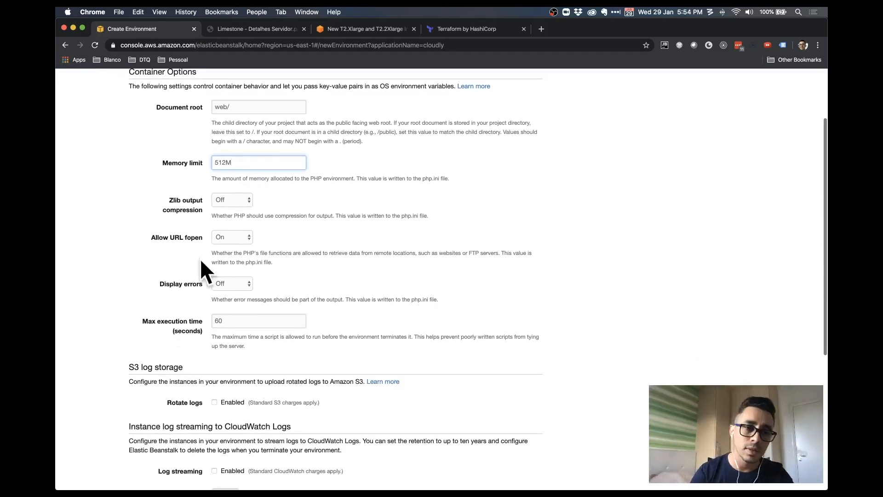
click(192, 238)
Check that Display errors stays Off and move down to the S3 log storage section
double_click(176, 239)
click(324, 251)
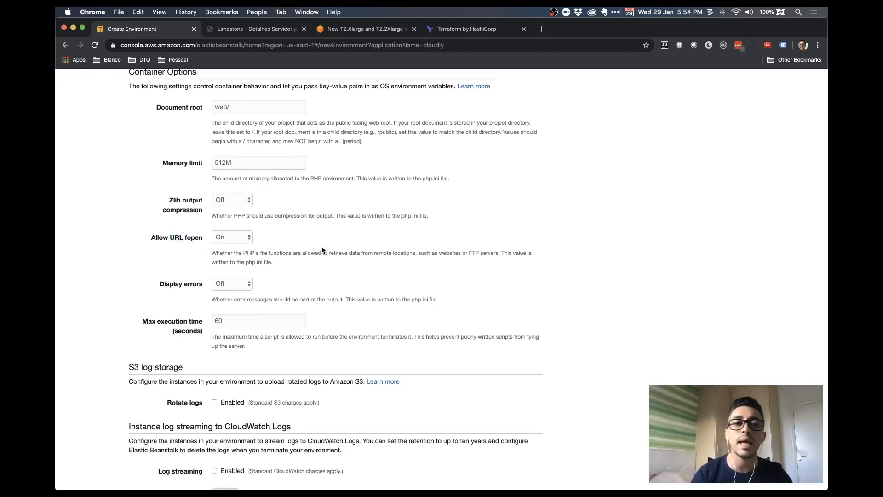
click(232, 283)
click(299, 286)
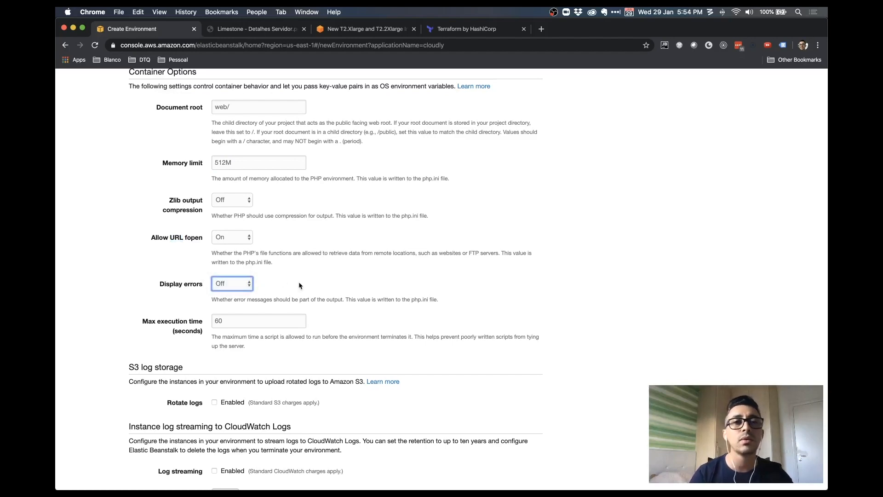
scroll(317, 281, down, 4)
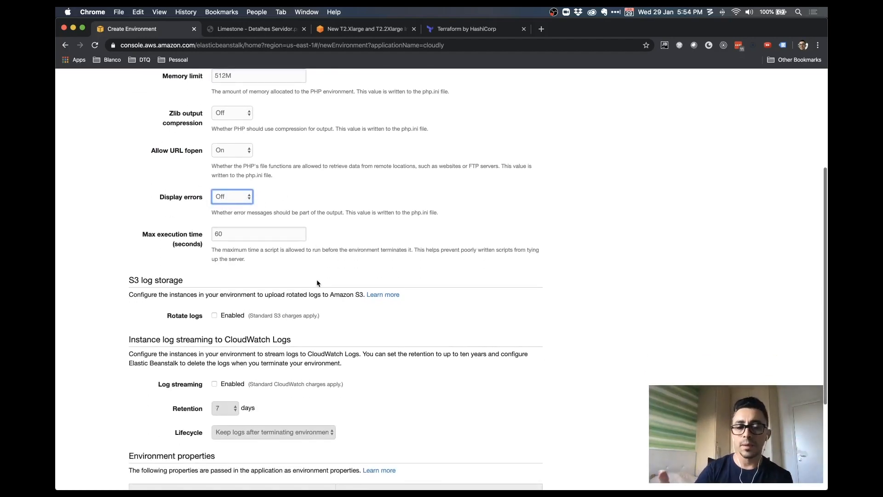
scroll(317, 280, down, 6)
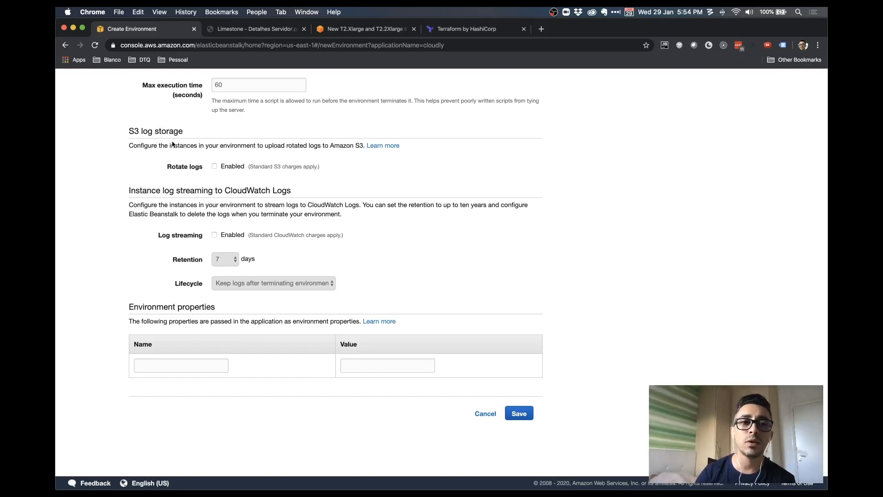
drag(134, 131, 214, 136)
Enable Rotate logs for S3 log storage and tick Log streaming to CloudWatch Logs
click(214, 166)
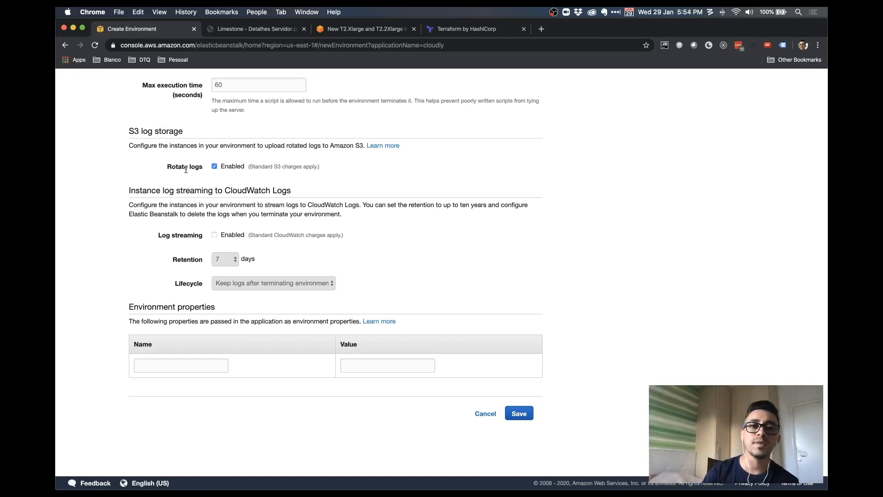
click(298, 171)
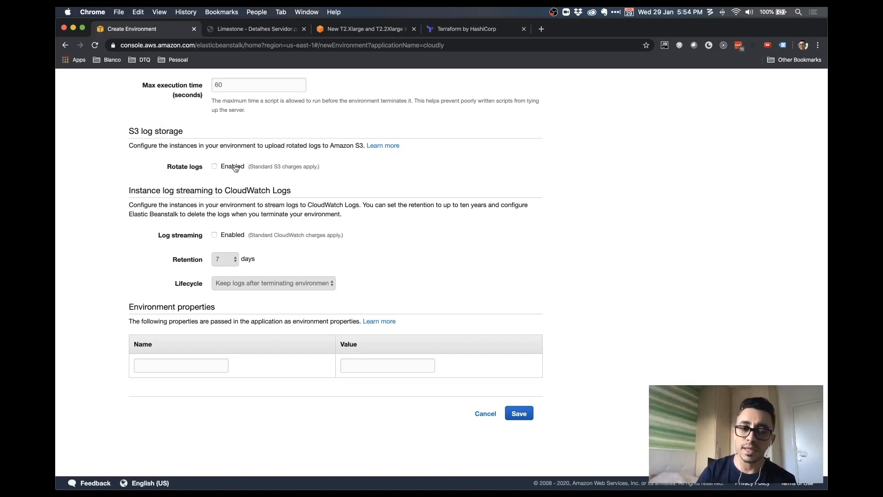
click(289, 166)
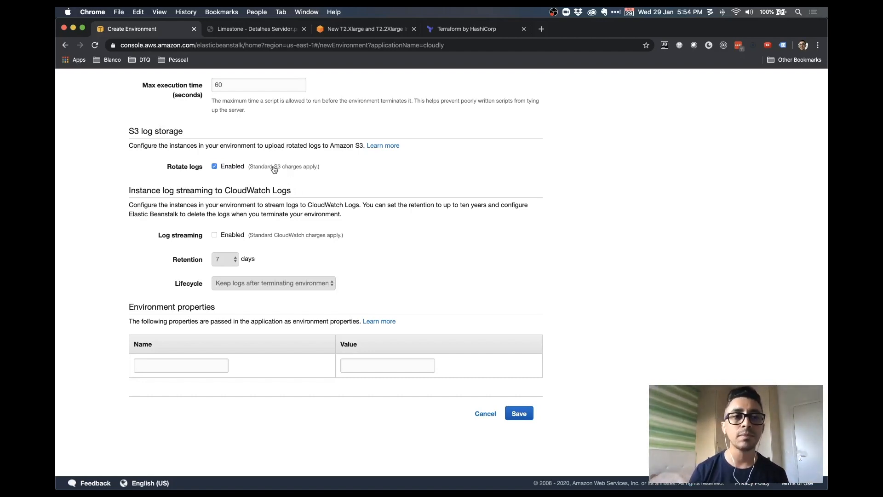
drag(156, 191, 250, 192)
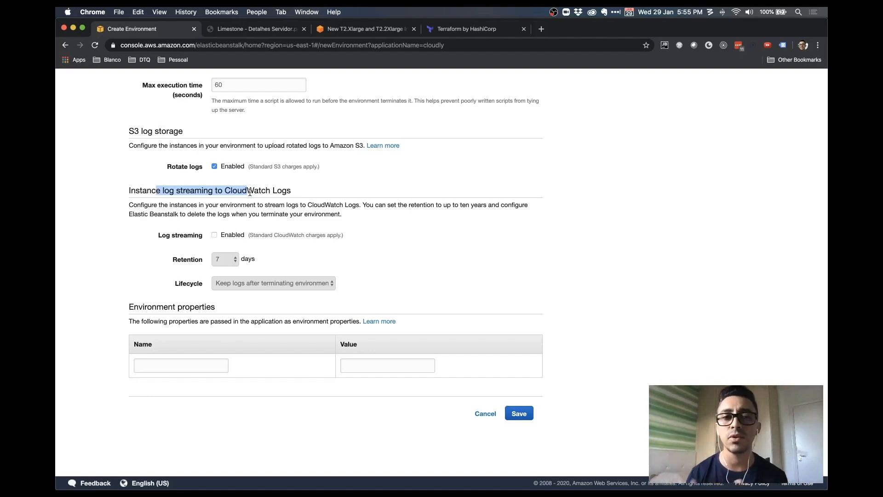
click(249, 192)
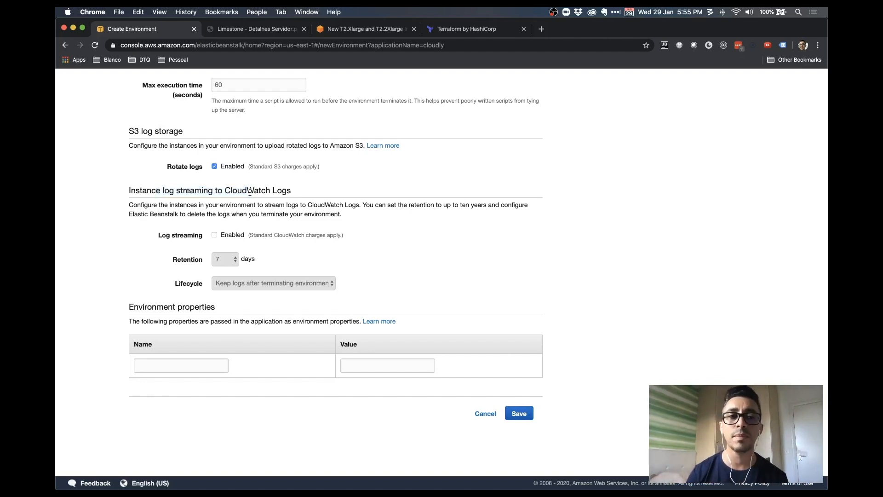
click(234, 237)
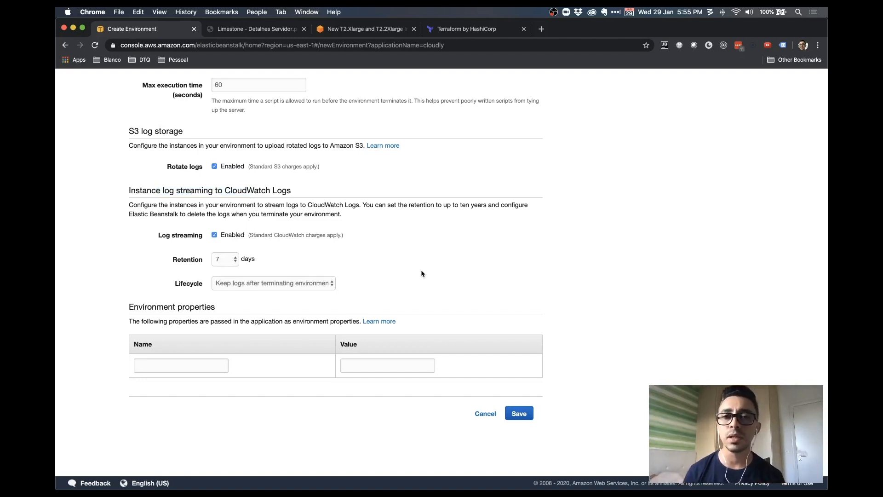
Try log retention of 3653, 7 and 30 days, then settle on 14 days with lifecycle unchanged
click(236, 264)
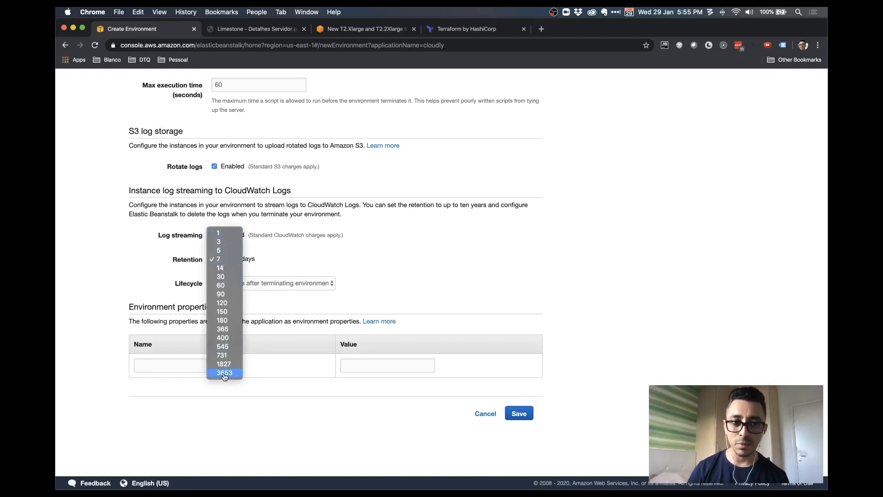
click(361, 261)
click(225, 259)
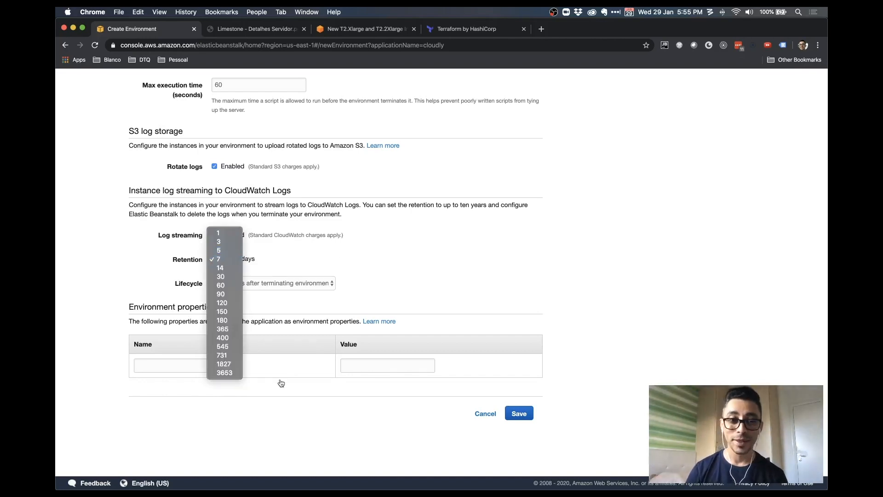
click(243, 377)
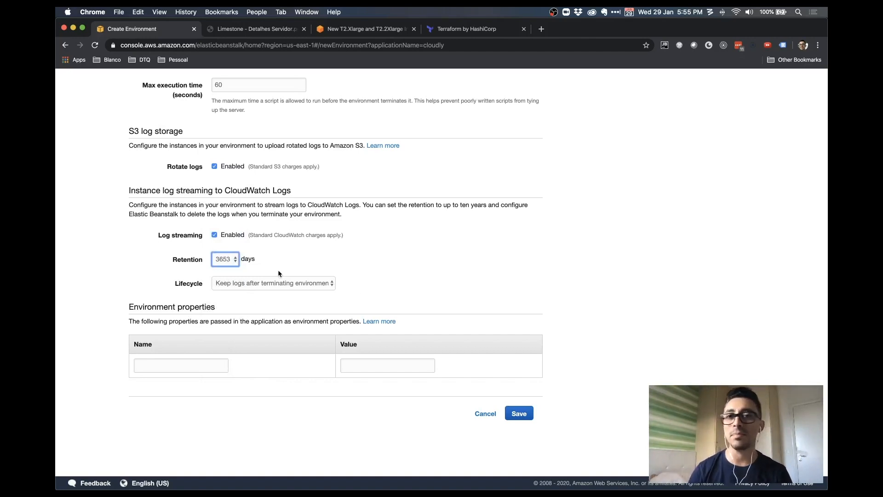
click(234, 262)
click(237, 147)
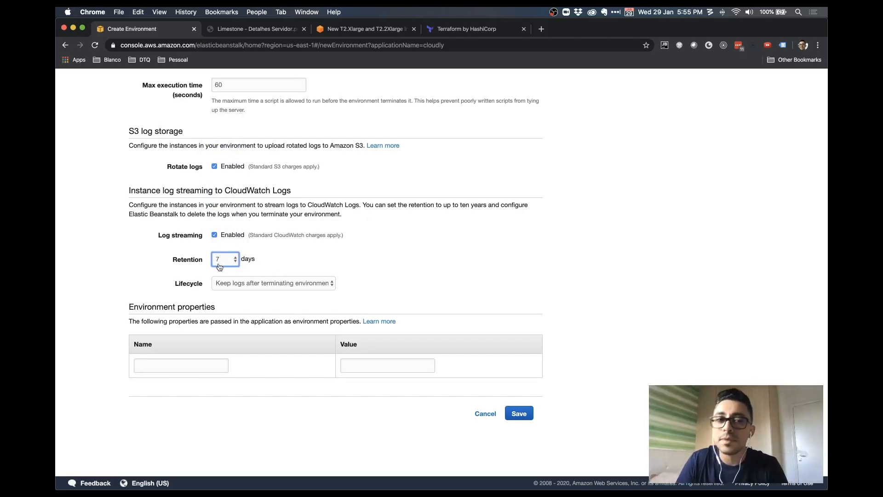
click(220, 267)
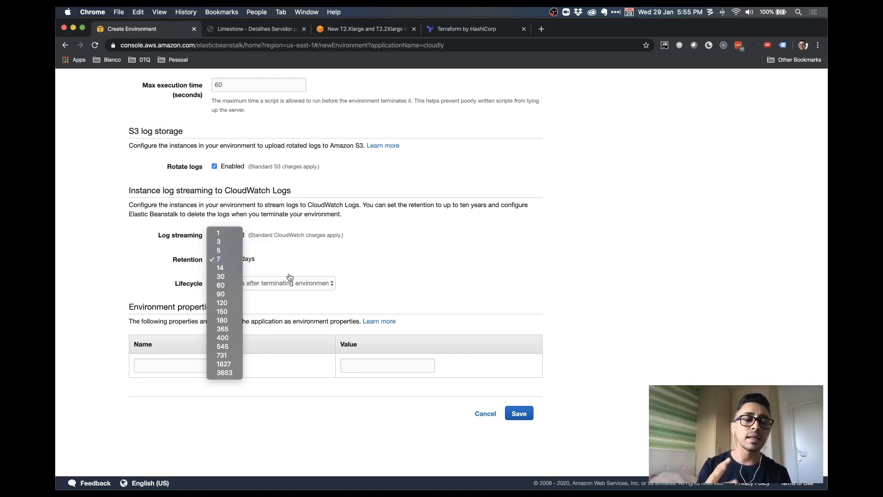
click(220, 276)
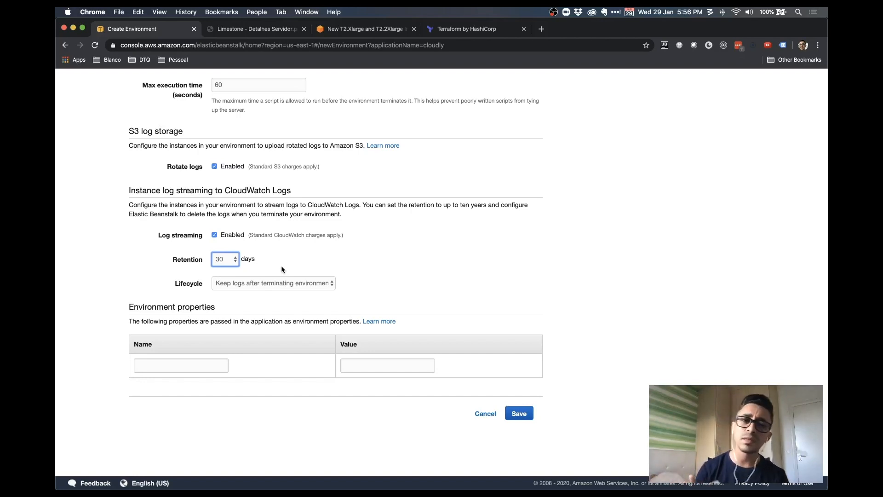
click(216, 262)
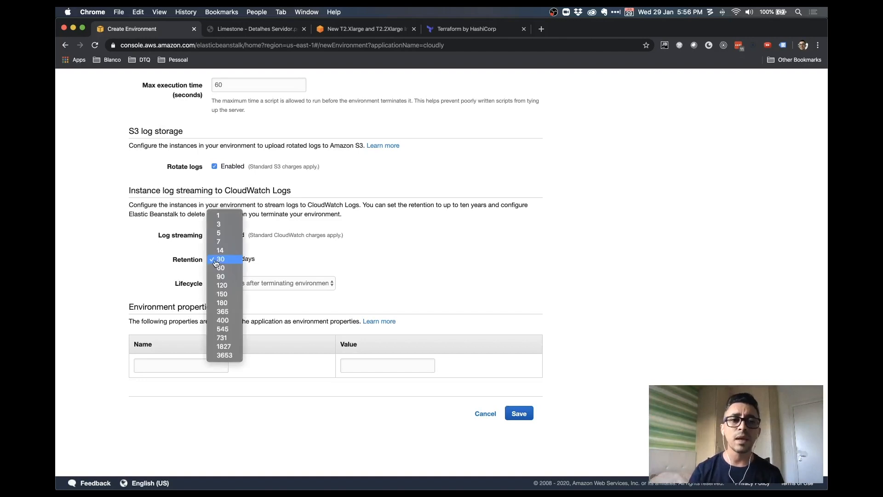
click(228, 251)
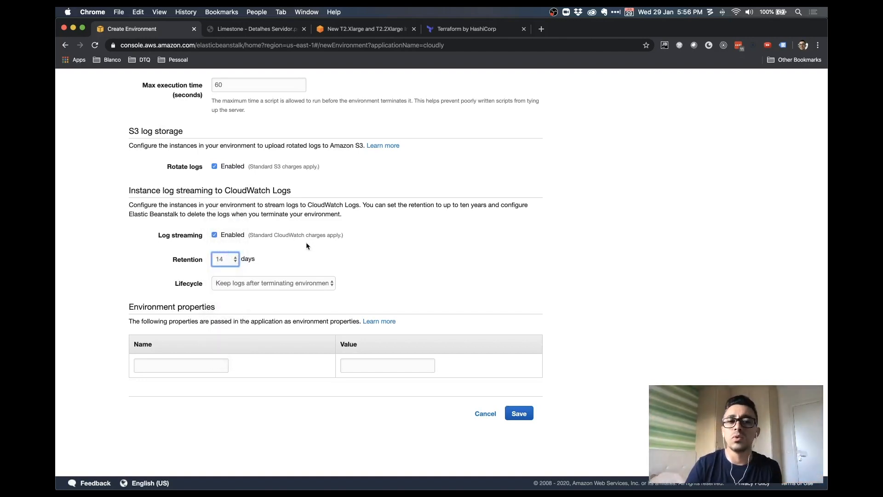
click(333, 285)
click(384, 284)
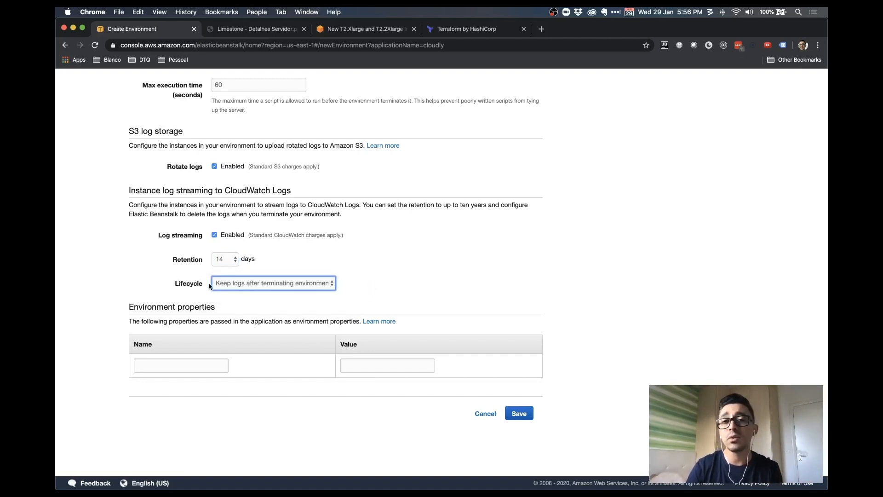
Keep the log Lifecycle on Keep logs after termination and click into the environment property Name field
click(317, 288)
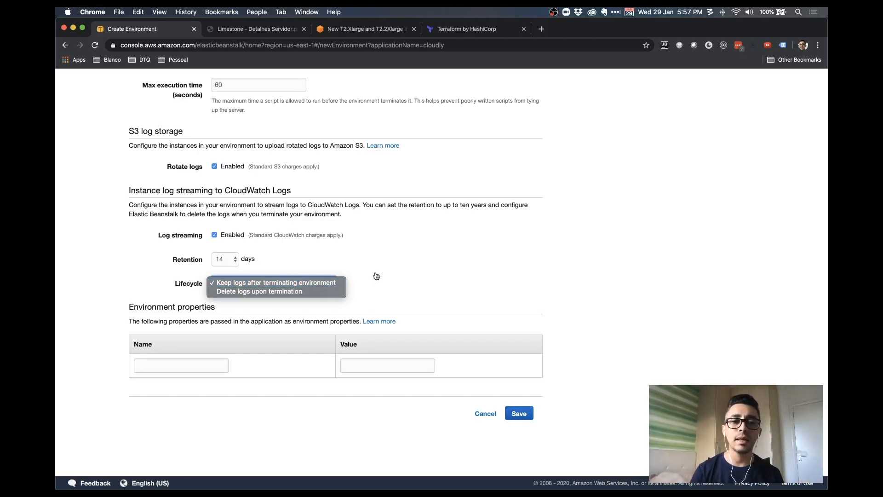
click(339, 284)
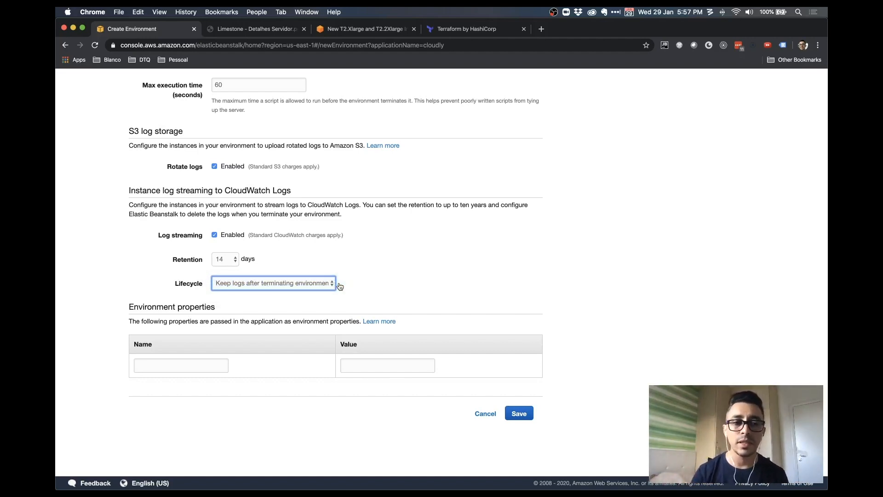
click(214, 370)
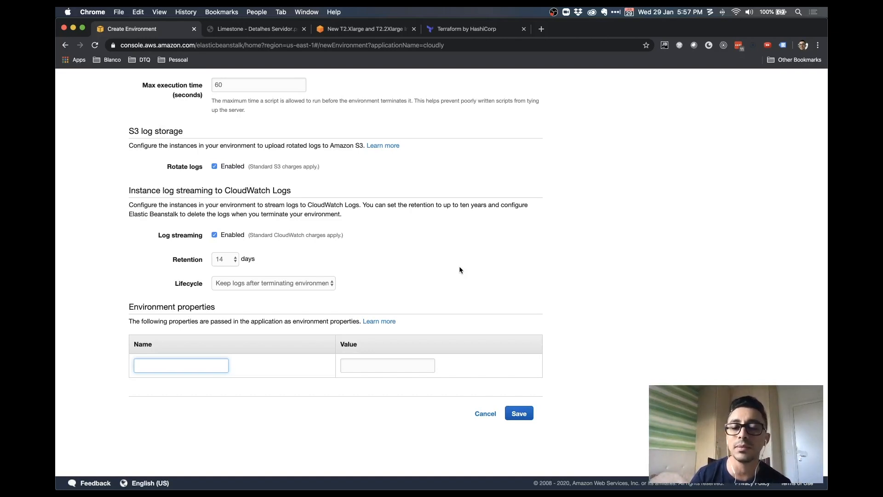
scroll(518, 299, up, 3)
scroll(517, 299, down, 4)
Cancel the software edits, edit the Instances settings and list the Root volume type choices
click(487, 414)
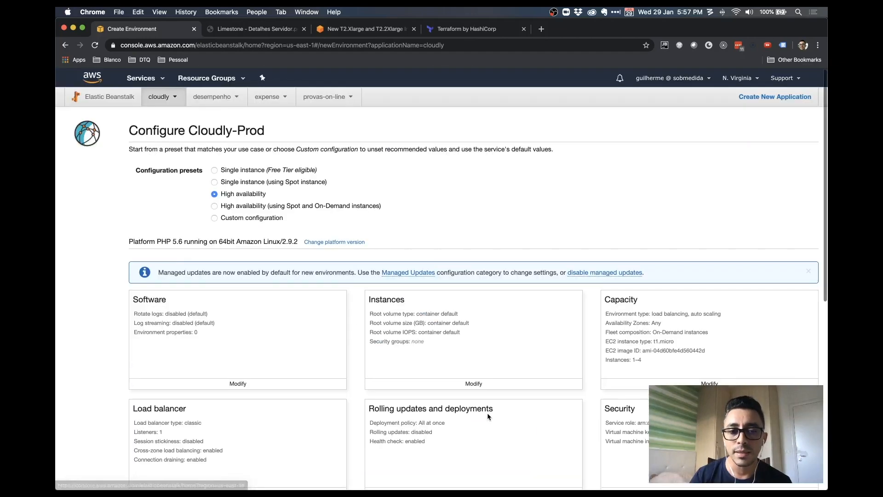
click(473, 384)
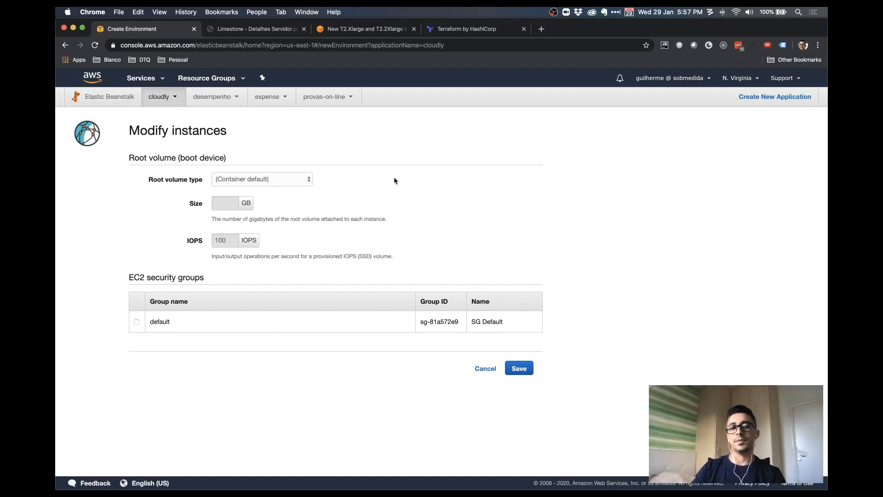
click(304, 178)
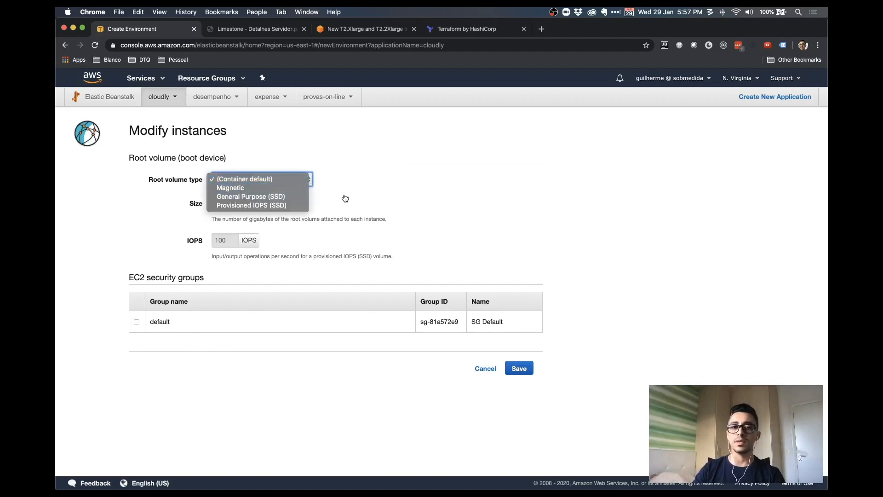
Set the root volume to General Purpose (SSD) with a size of 30 GB
click(285, 197)
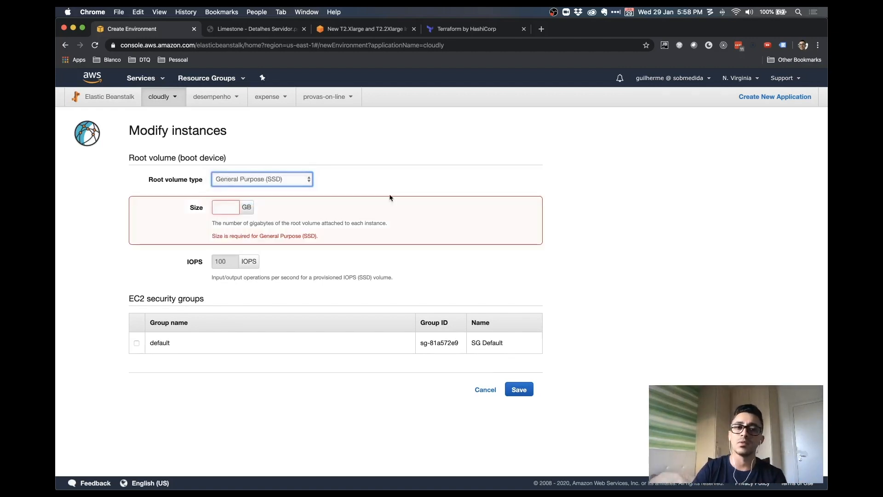
click(225, 207)
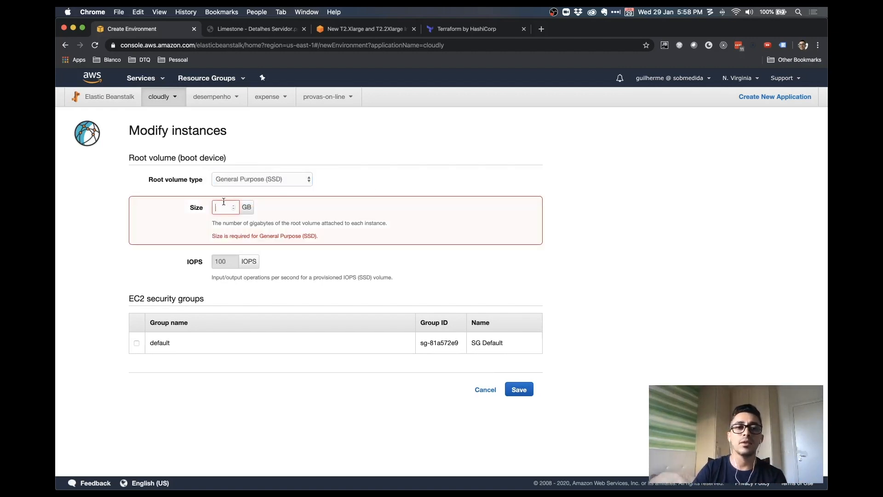
click(289, 179)
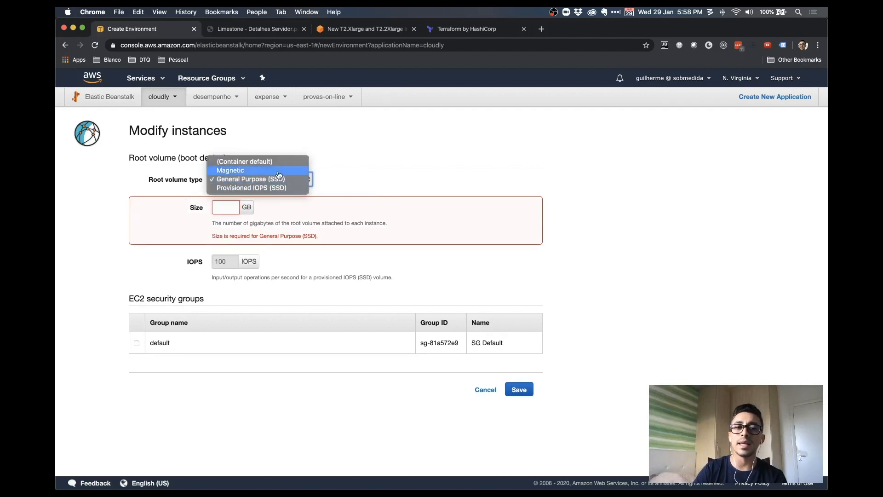
click(280, 168)
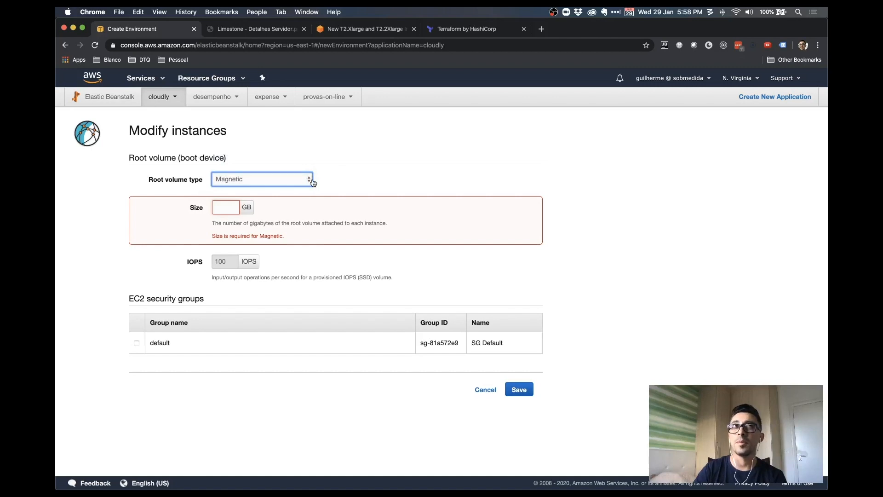
click(311, 179)
click(299, 188)
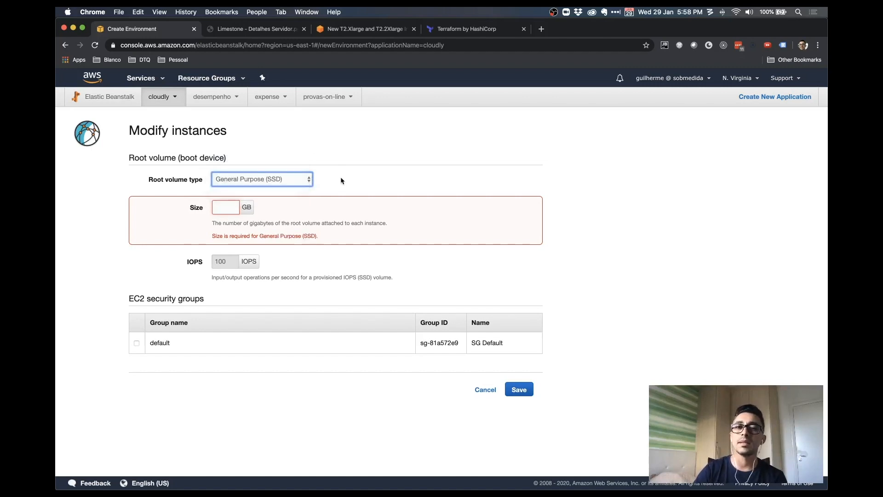
click(229, 207)
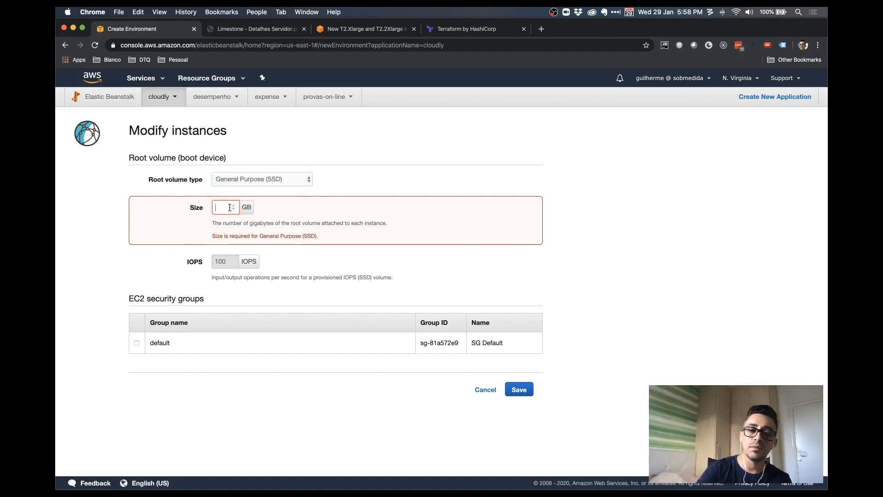
text(30)
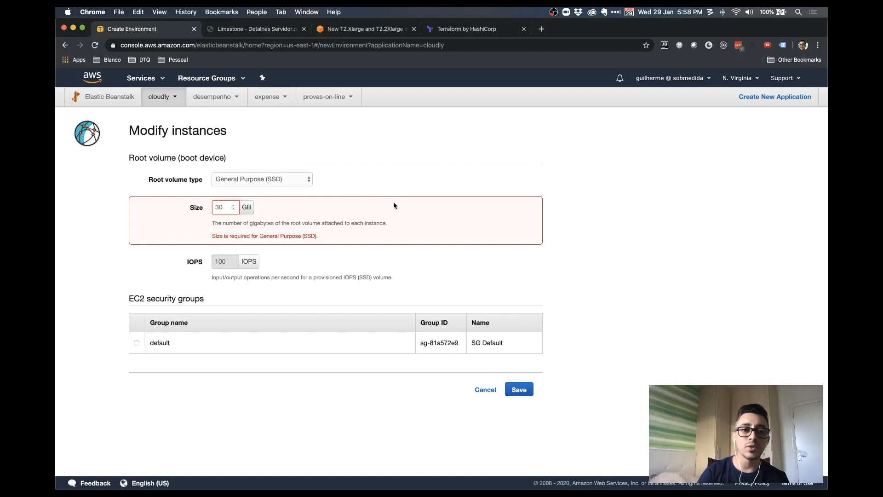
click(395, 207)
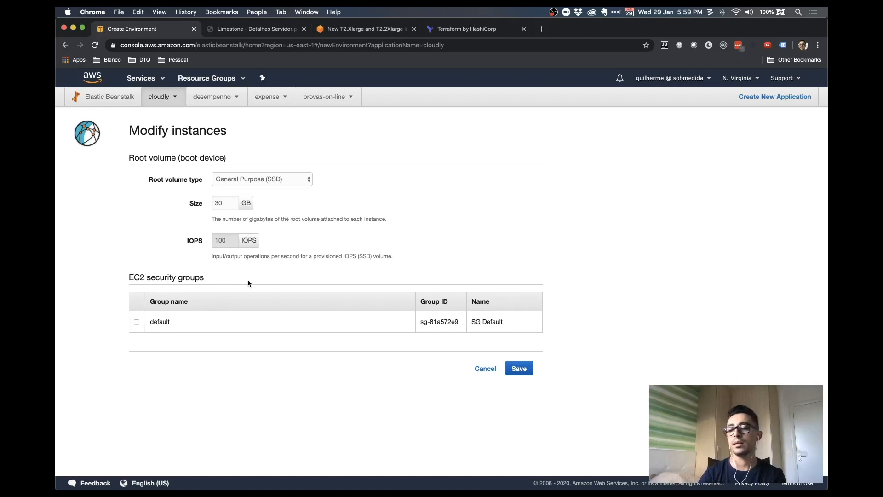
Attach the default security group sg-81a572e9 and save the instance settings
drag(133, 276, 227, 281)
click(228, 280)
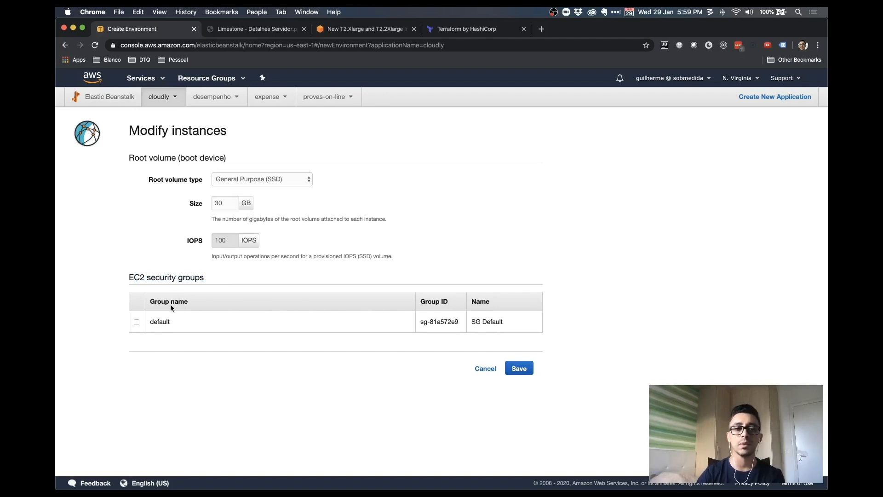
click(137, 321)
click(519, 368)
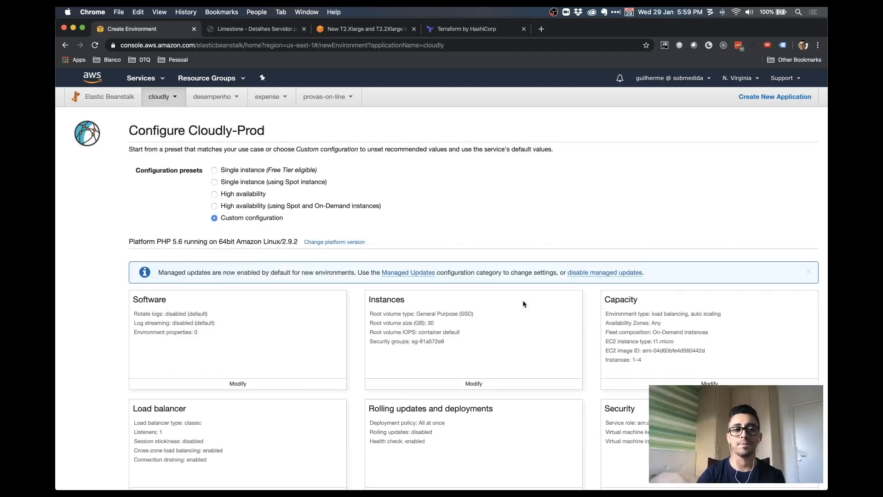
Edit the Capacity settings for the load-balanced group of 1–4 t1.micro instances
scroll(332, 218, down, 2)
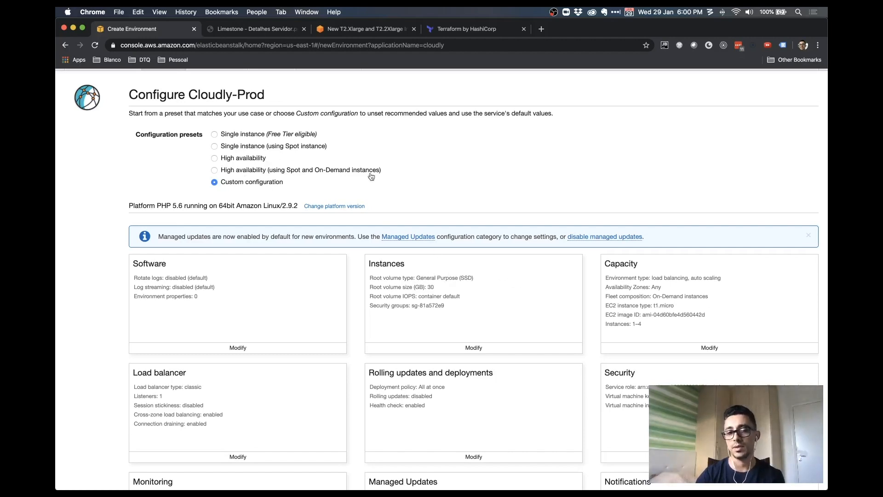
scroll(413, 185, down, 3)
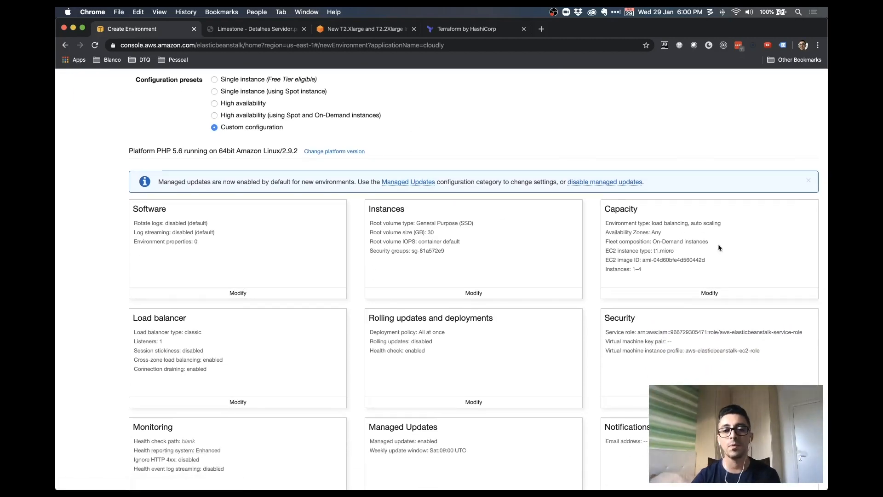
click(706, 292)
scroll(696, 283, down, 2)
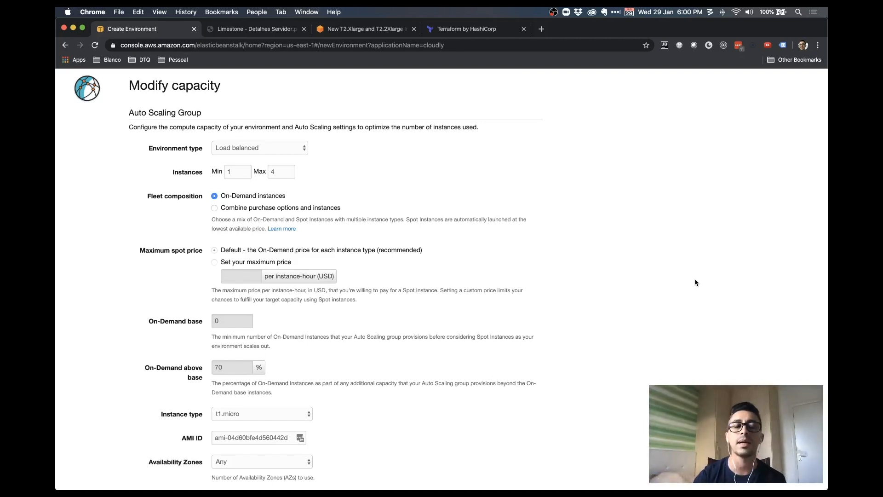
click(293, 148)
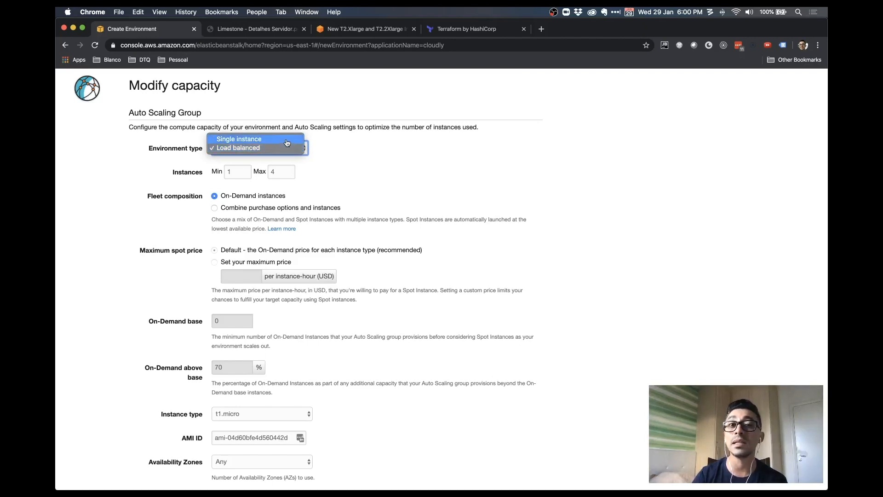
click(343, 156)
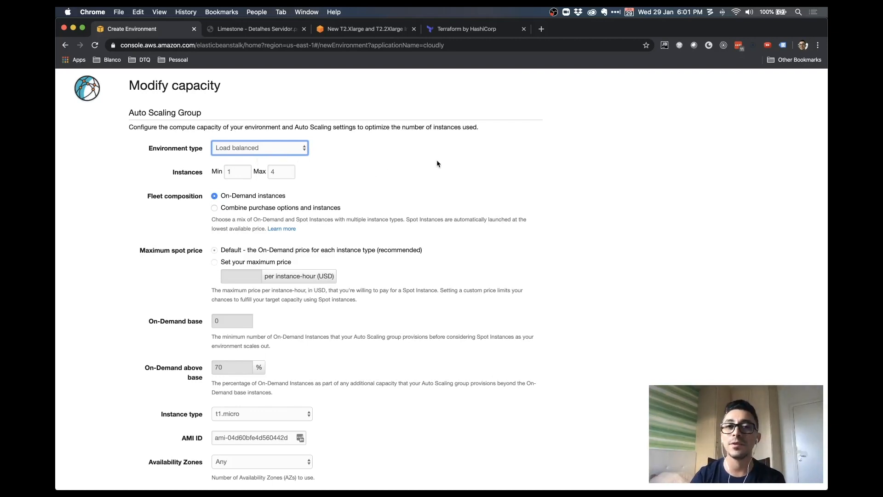
Check the minimum instance count, browse the Instance type list, then switch to the T2 sizes blog post
click(227, 171)
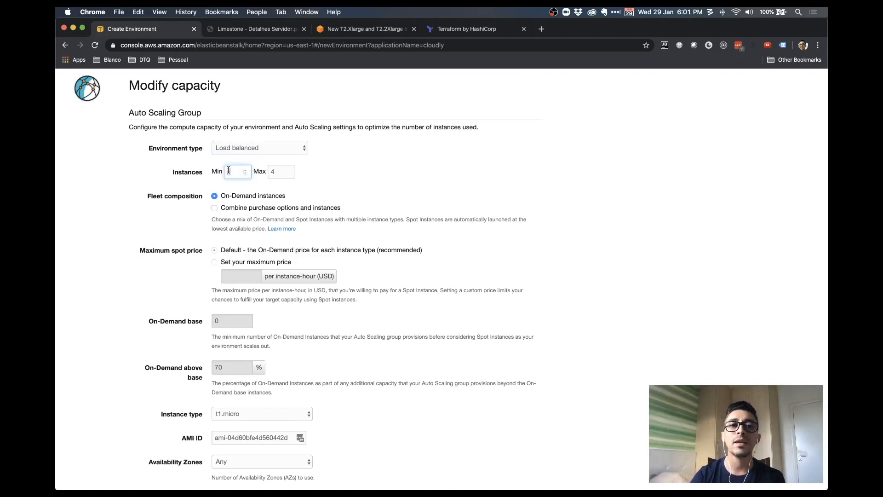
double_click(188, 173)
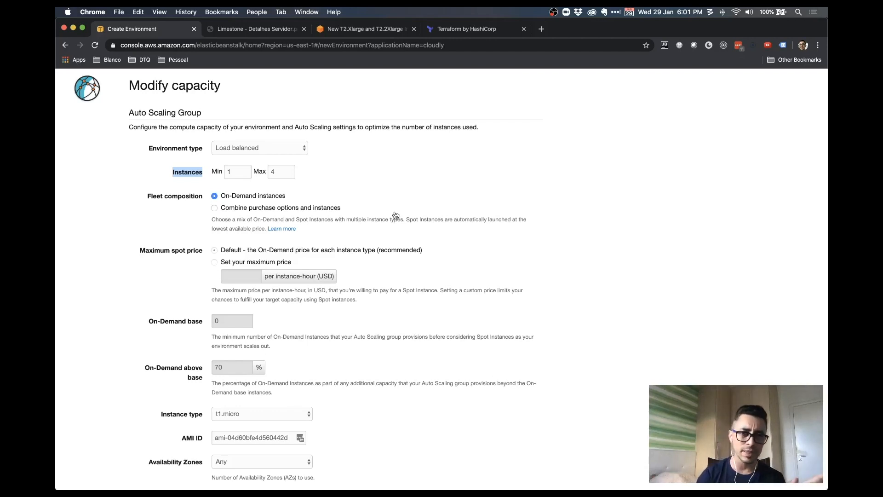
scroll(396, 215, down, 3)
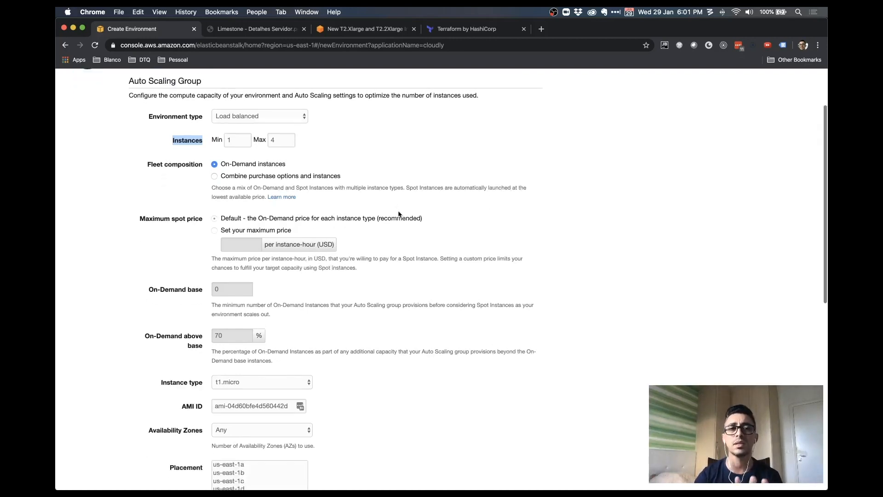
scroll(394, 213, down, 4)
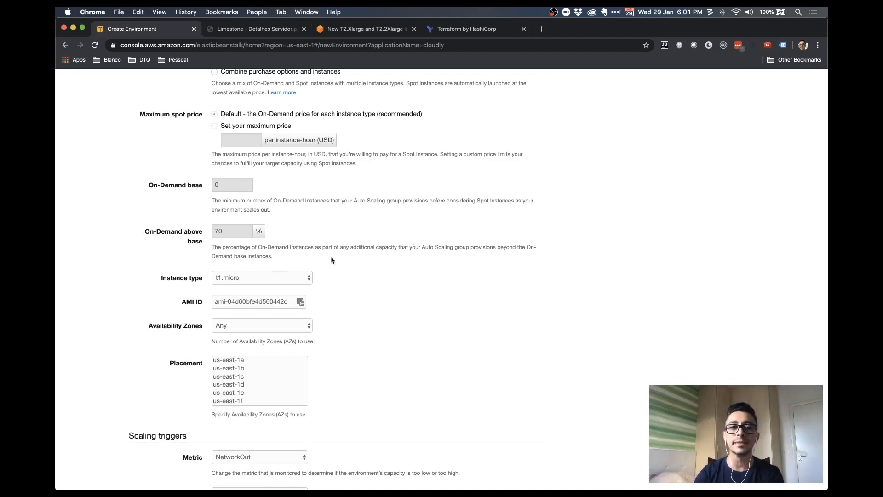
click(289, 282)
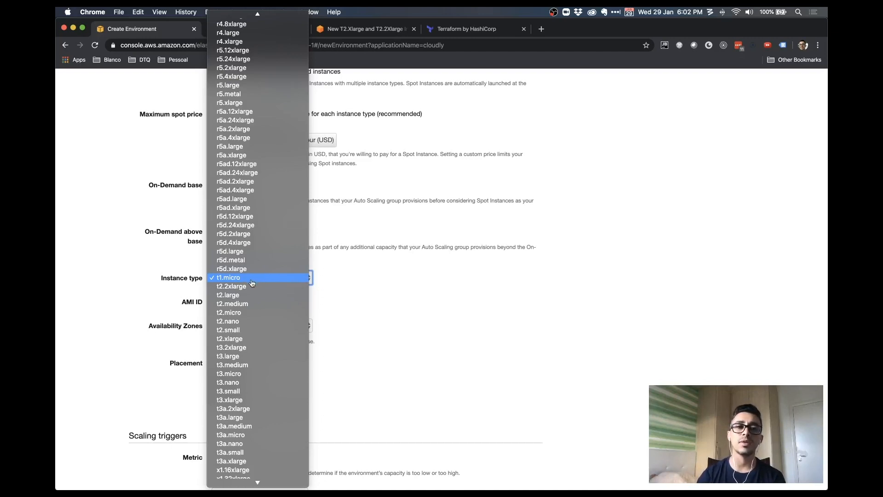
click(372, 30)
Compare t2.small, t2.medium and t2.xlarge vCPUs and prices in the 't2.2xlarge pricing' results table
click(372, 30)
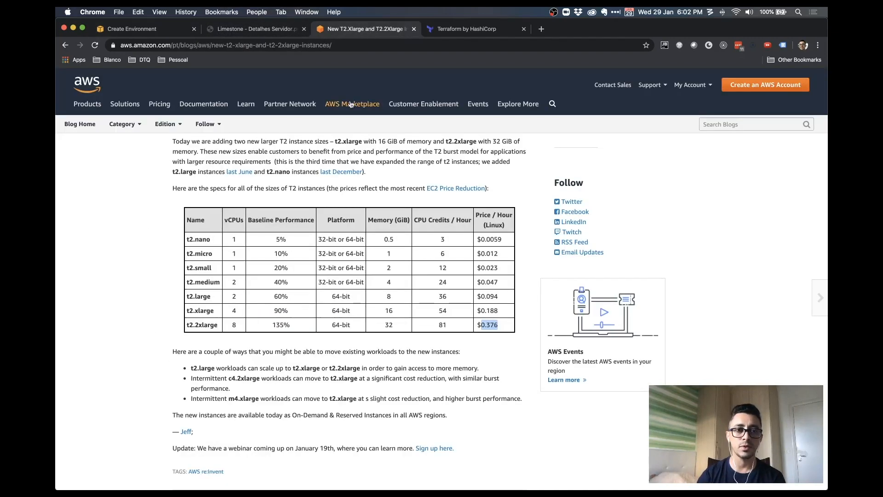
scroll(67, 179, up, 5)
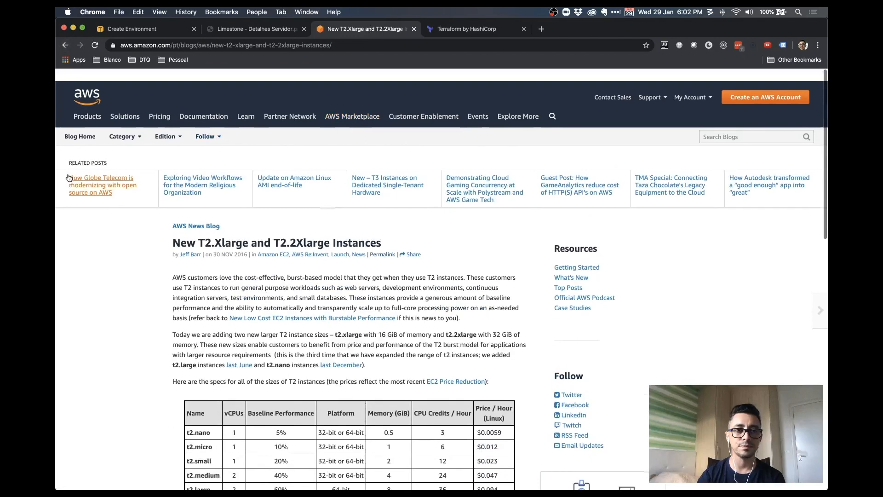
click(65, 45)
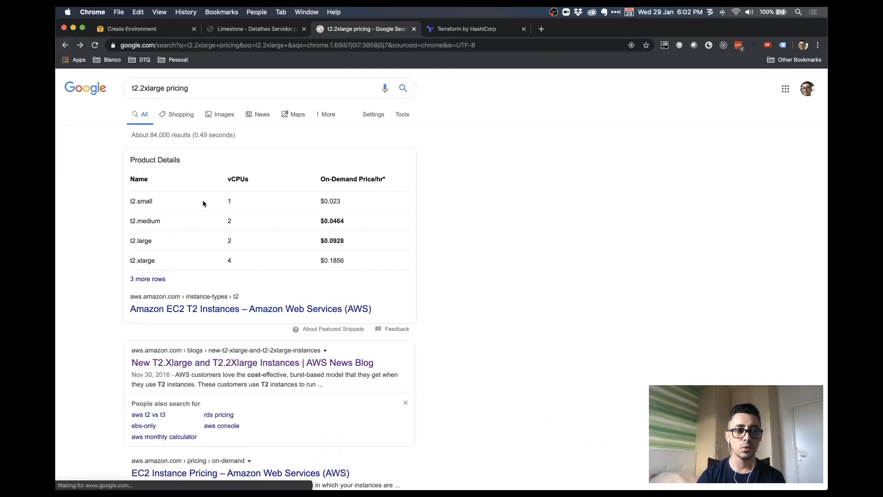
drag(131, 201, 163, 202)
drag(227, 199, 239, 202)
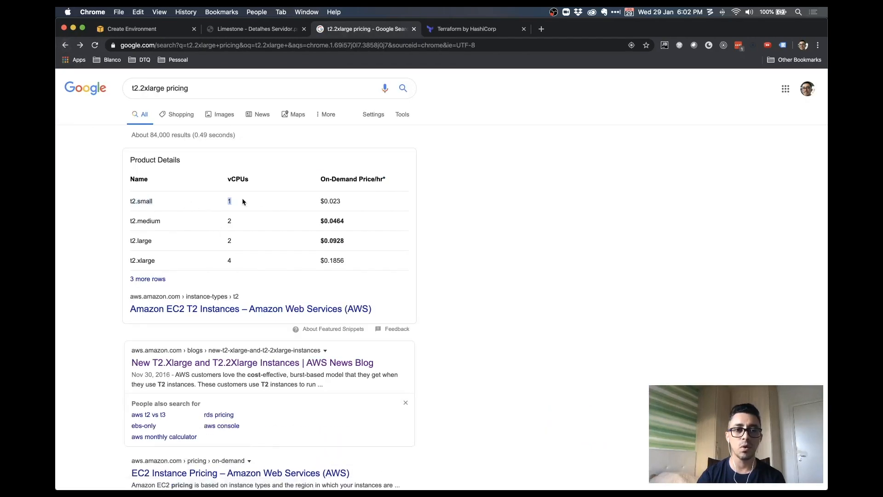
double_click(144, 222)
click(144, 239)
double_click(145, 261)
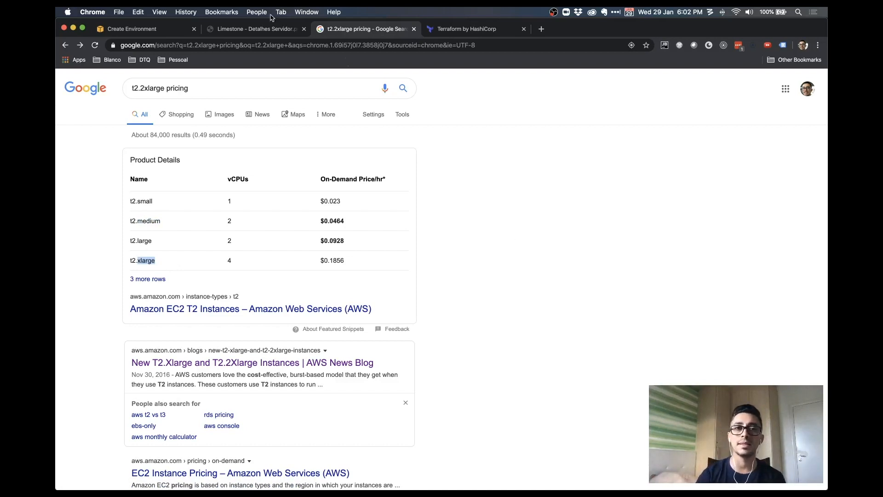
Change the environment's instance type from t1.micro to t2.micro in the capacity form
click(148, 30)
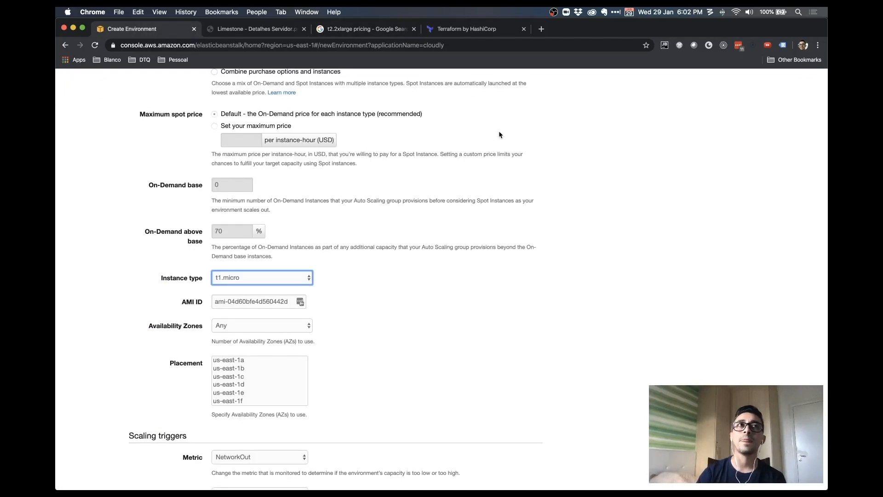
click(308, 278)
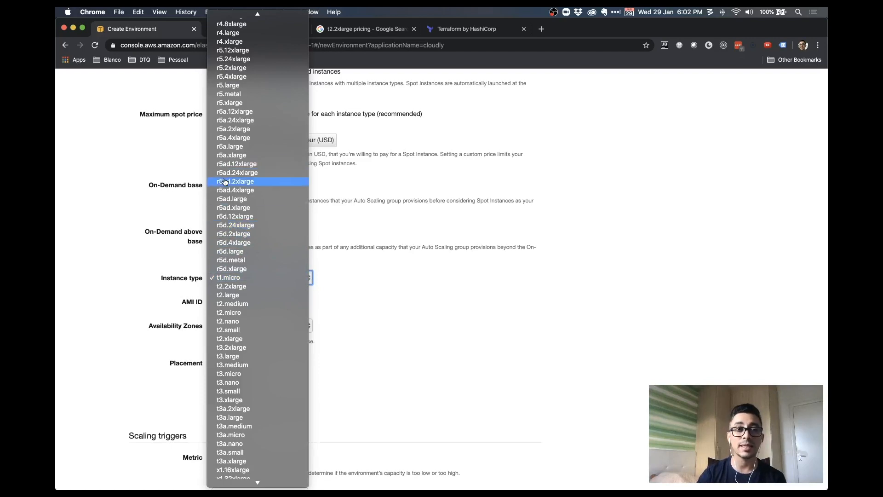
scroll(228, 186, up, 10)
scroll(228, 186, down, 10)
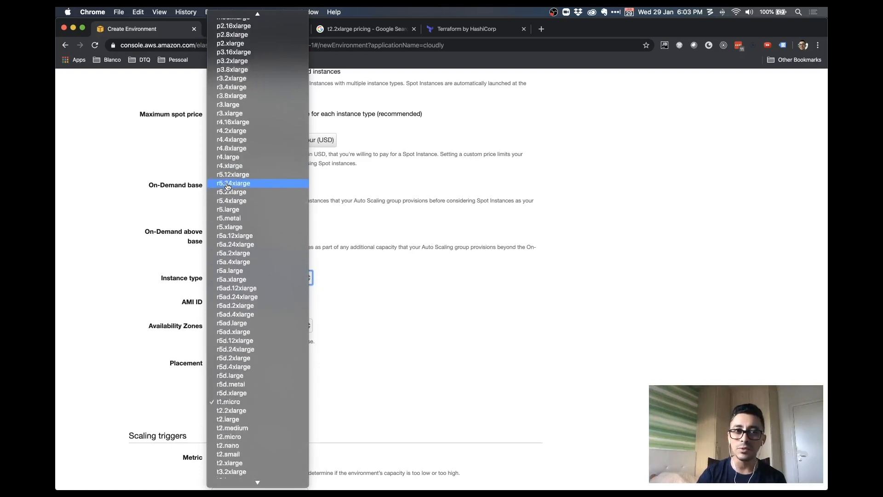
scroll(228, 187, up, 10)
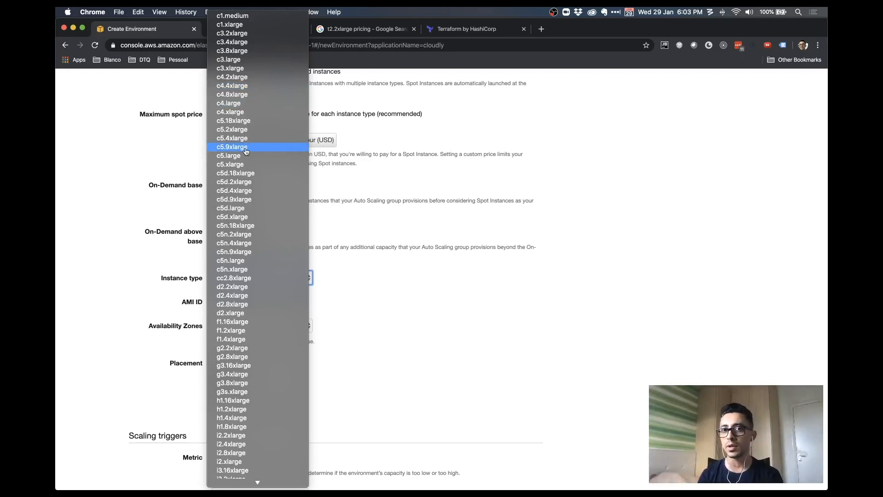
click(476, 342)
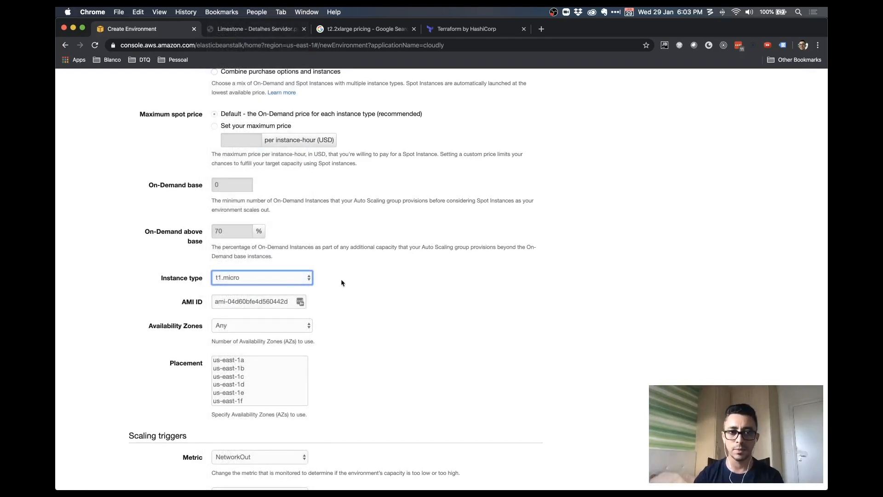
click(299, 280)
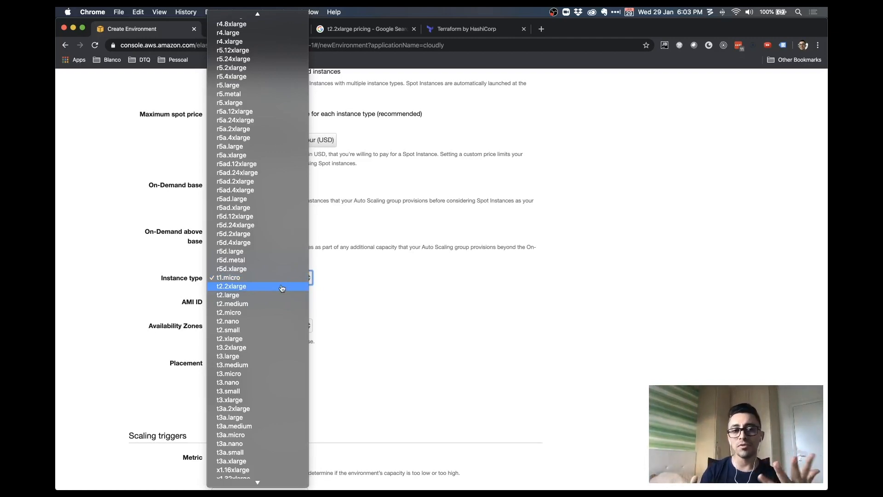
click(269, 313)
click(387, 286)
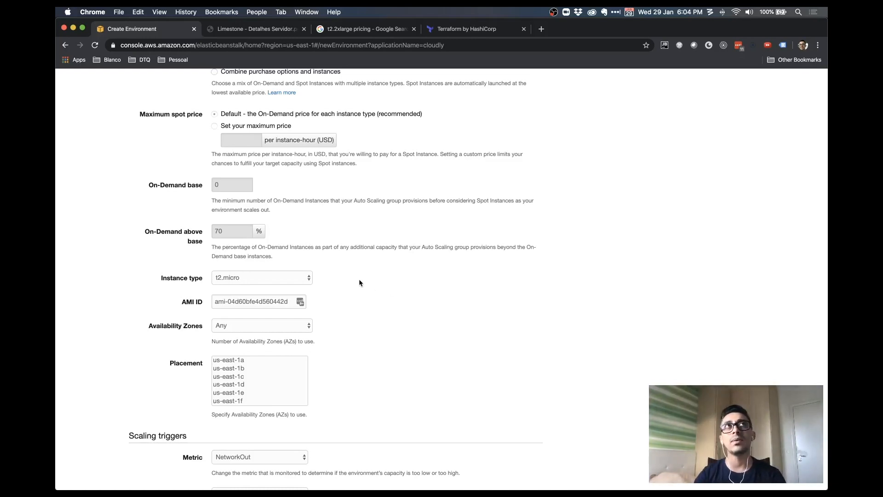
click(302, 279)
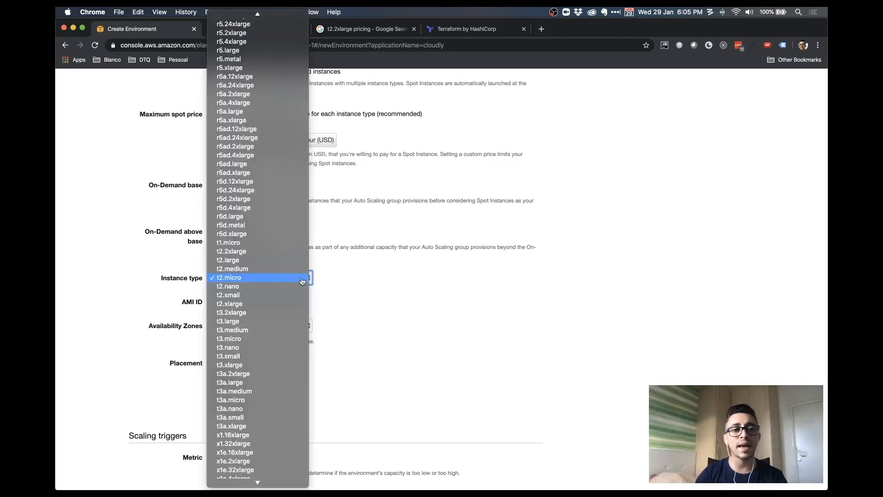
click(406, 263)
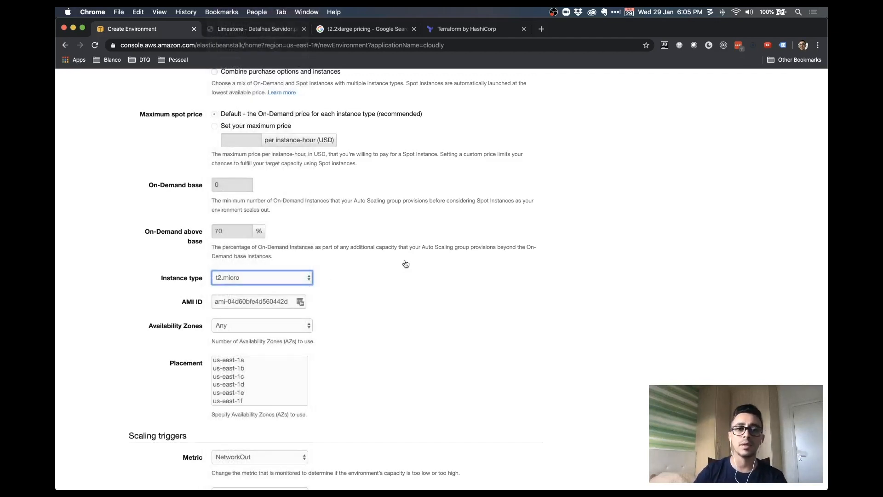
scroll(406, 264, up, 5)
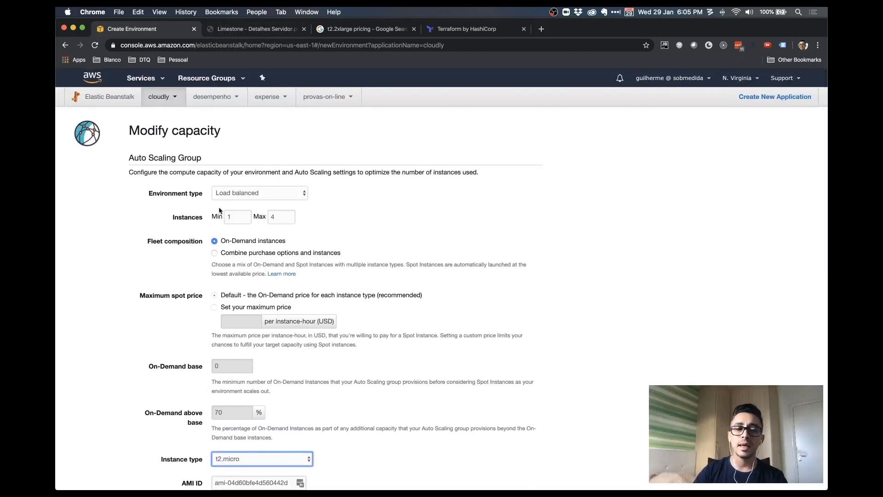
click(238, 218)
key(BackSpace)
text(2)
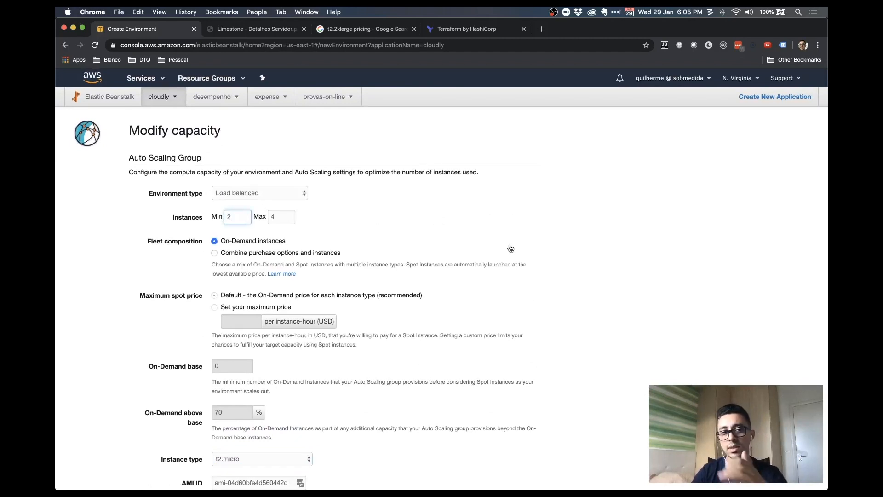
scroll(511, 248, down, 15)
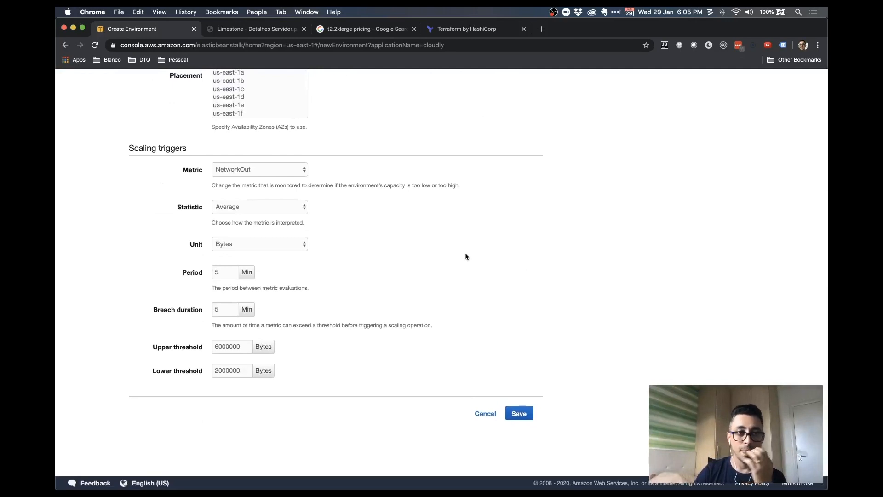
scroll(340, 229, up, 5)
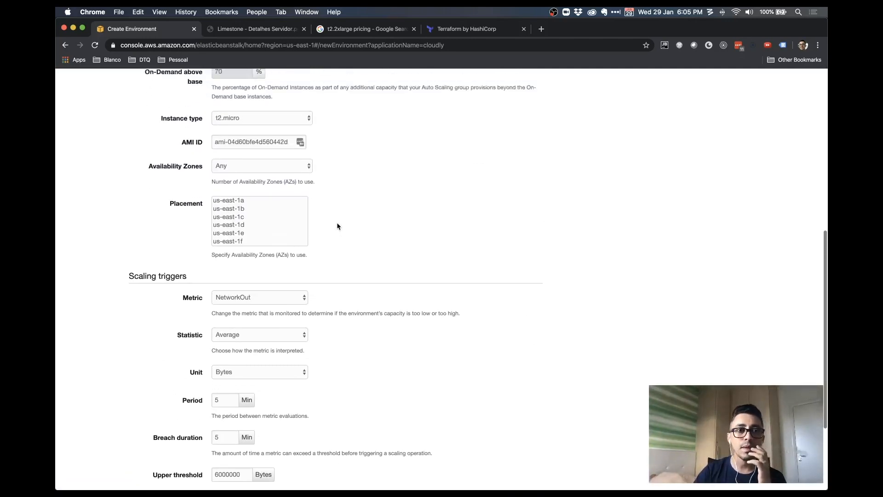
scroll(337, 225, up, 1)
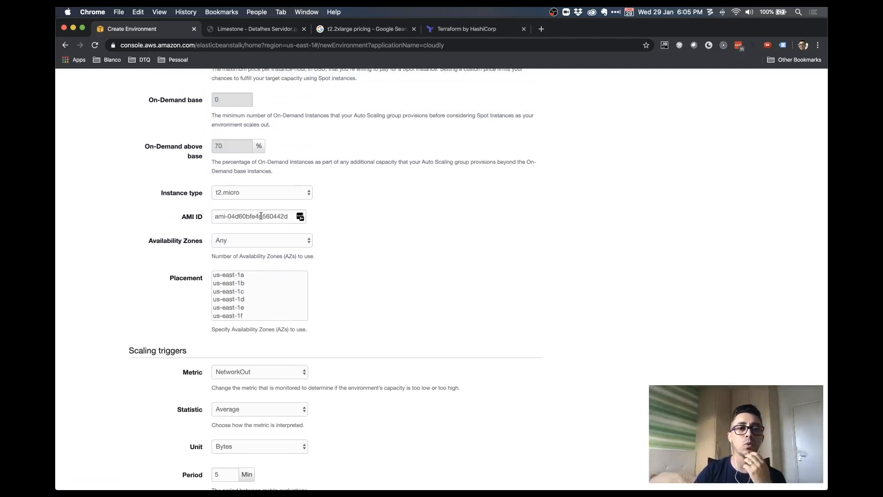
double_click(185, 216)
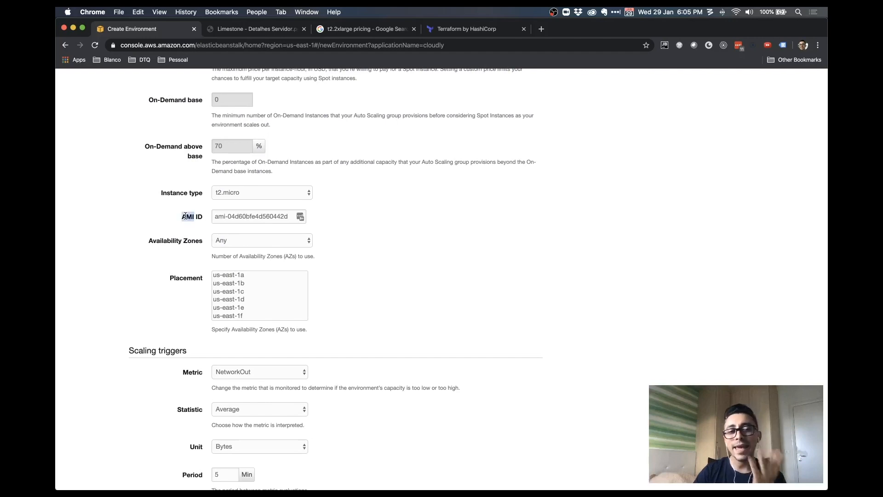
click(329, 223)
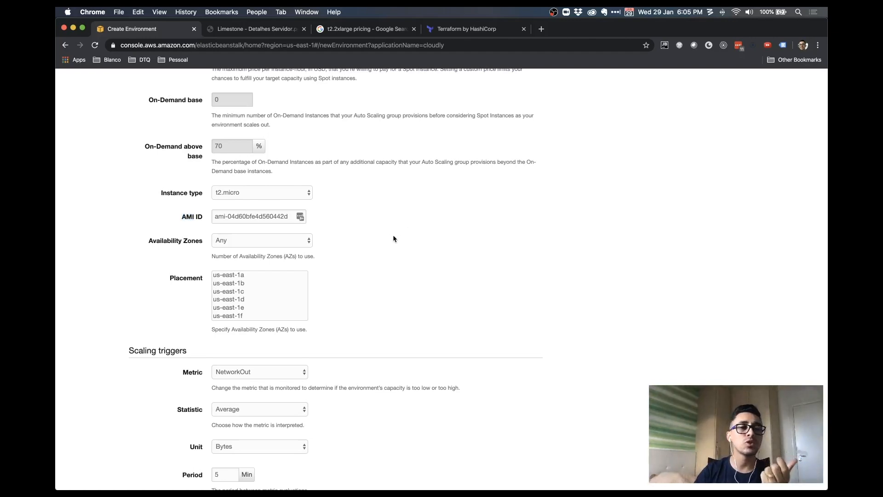
scroll(394, 238, up, 5)
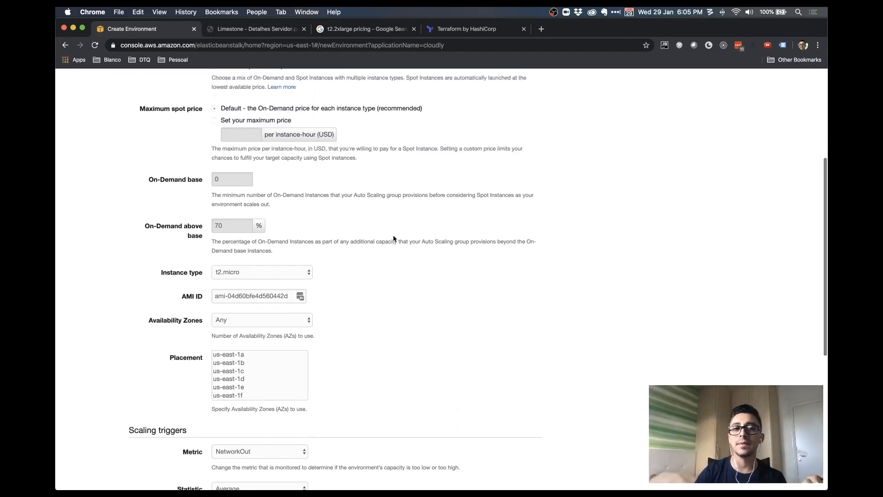
scroll(393, 247, up, 4)
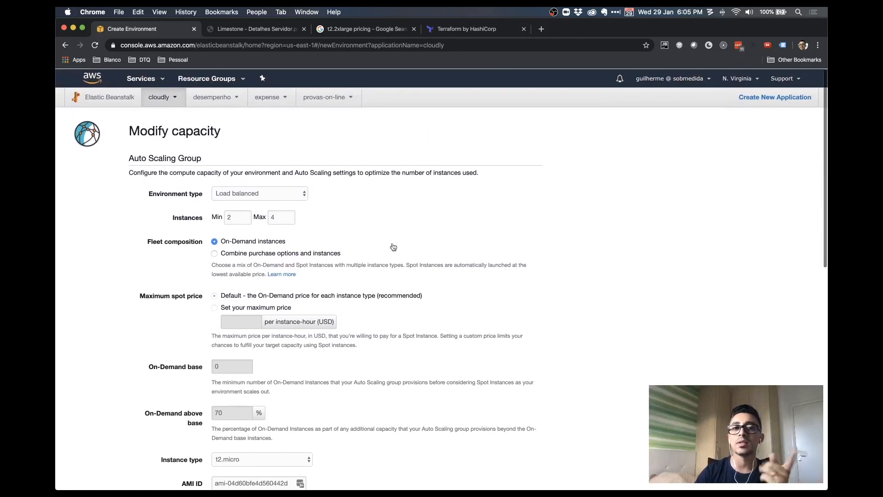
scroll(393, 247, down, 4)
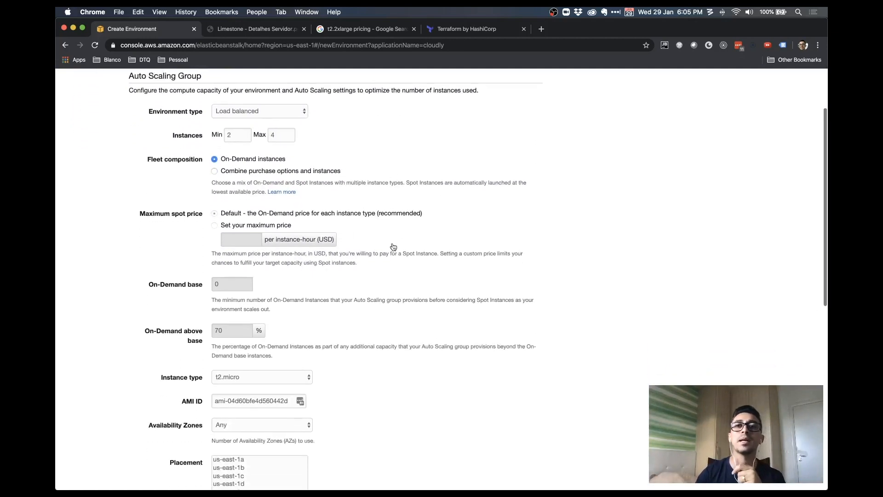
scroll(393, 247, down, 2)
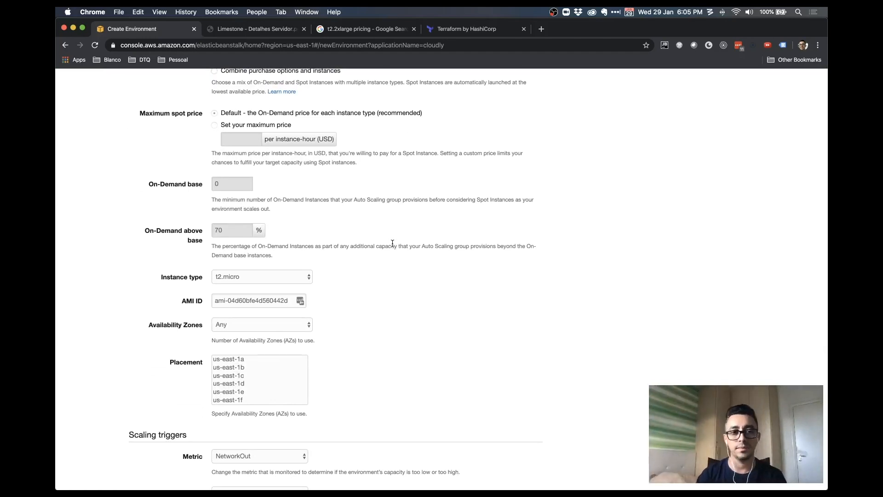
scroll(392, 243, down, 2)
scroll(393, 244, down, 3)
scroll(393, 244, down, 2)
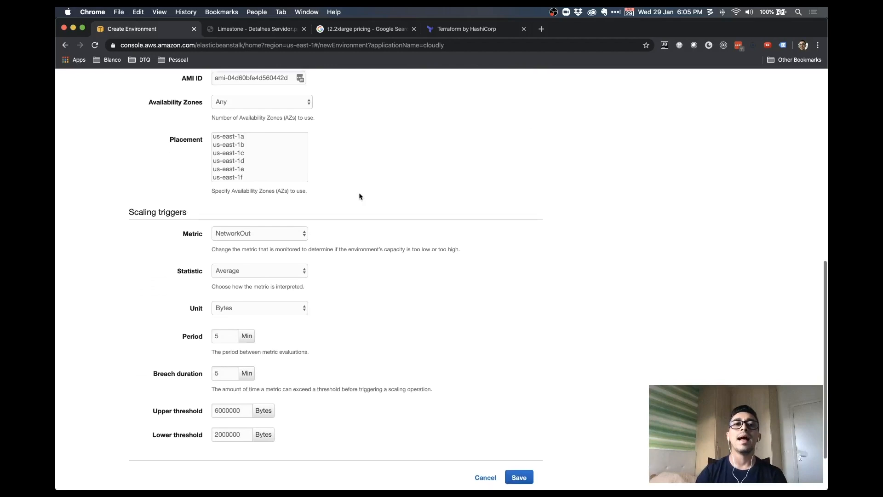
click(291, 104)
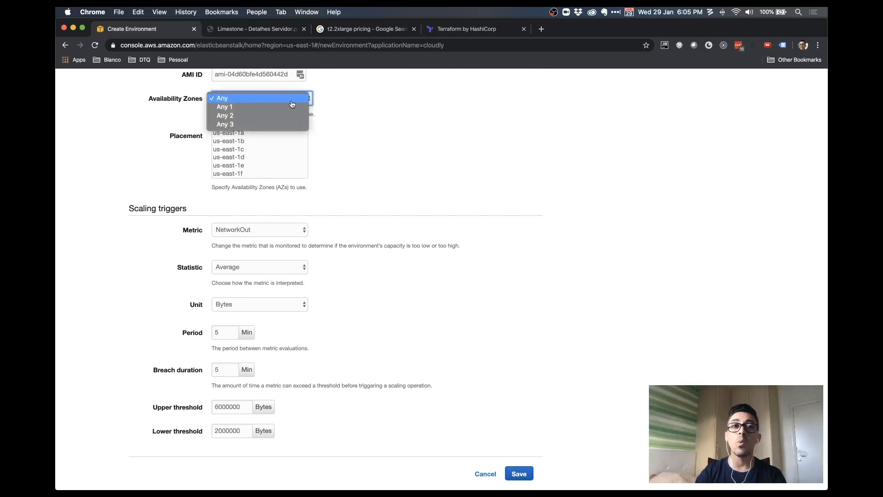
click(326, 111)
scroll(325, 110, up, 2)
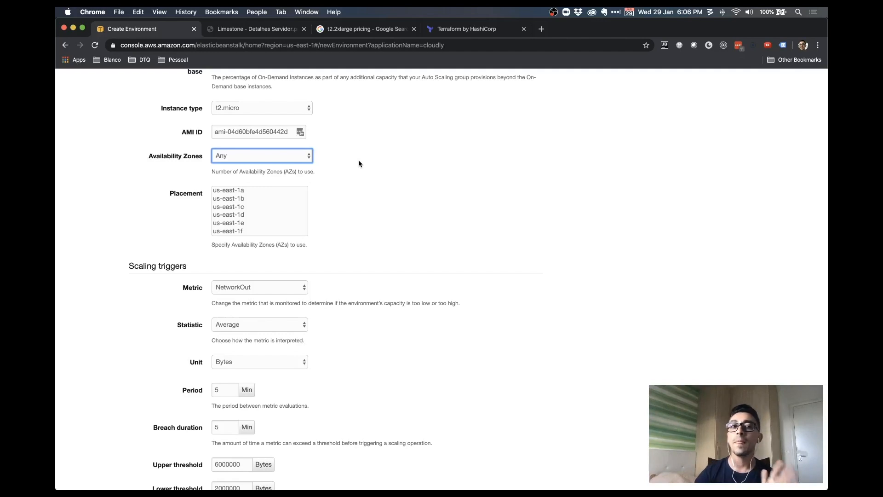
click(217, 158)
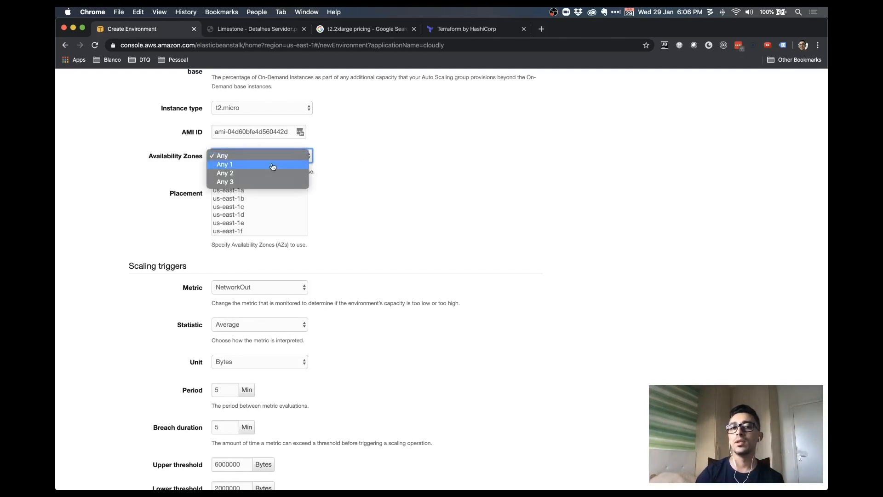
click(341, 188)
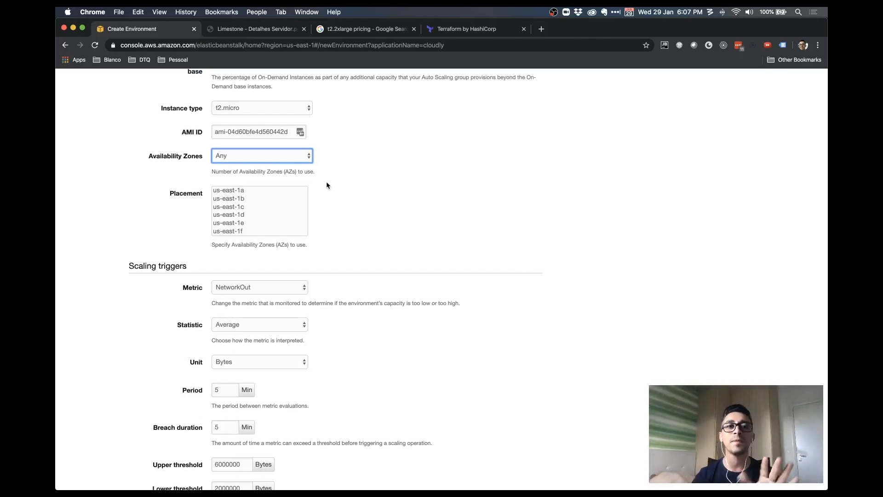
click(270, 161)
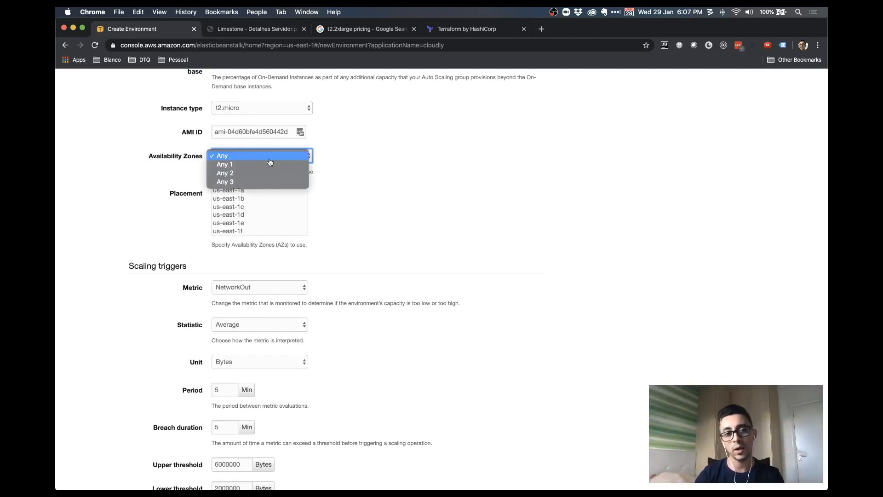
click(257, 157)
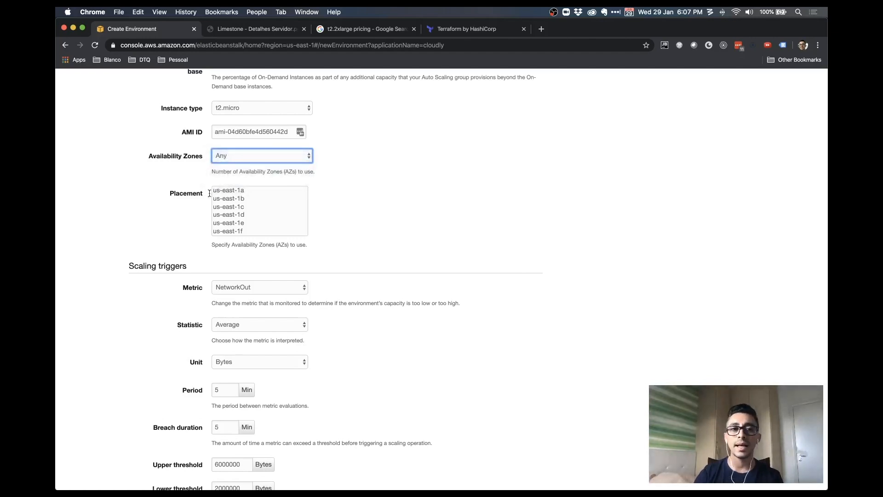
double_click(191, 191)
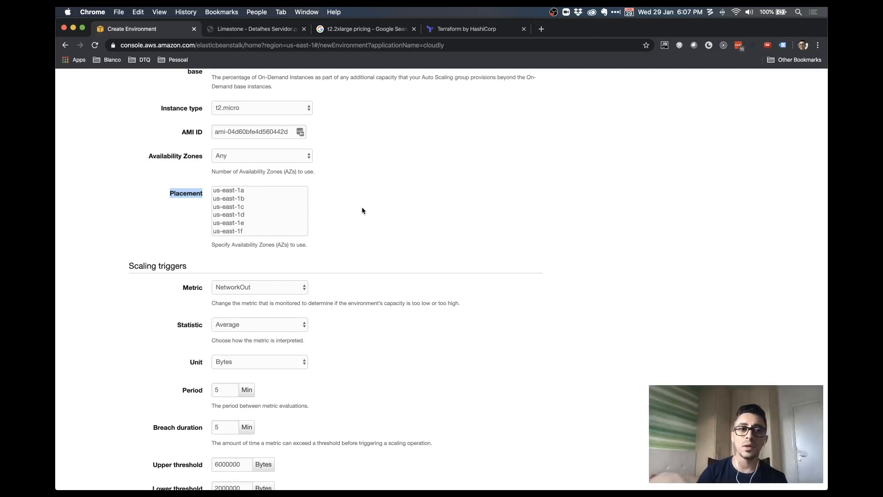
Select all six Placement zones, us-east-1a through us-east-1f, using Cmd+A in the zone list
click(232, 192)
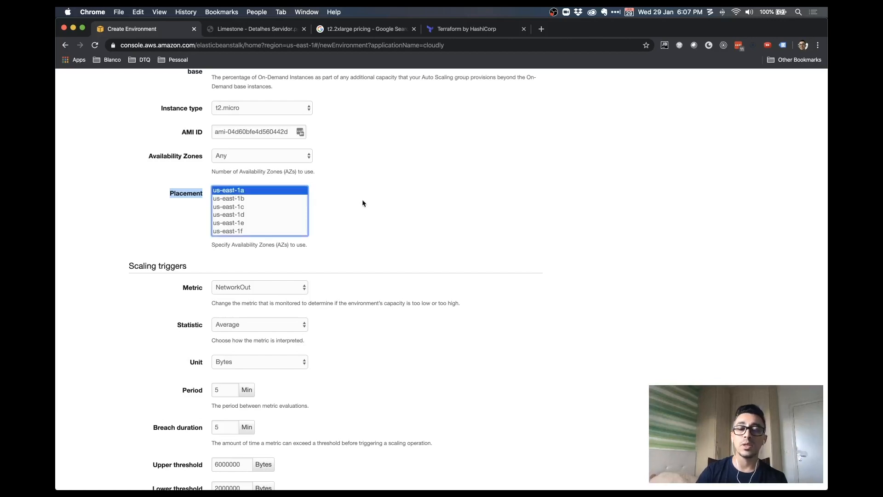
click(386, 202)
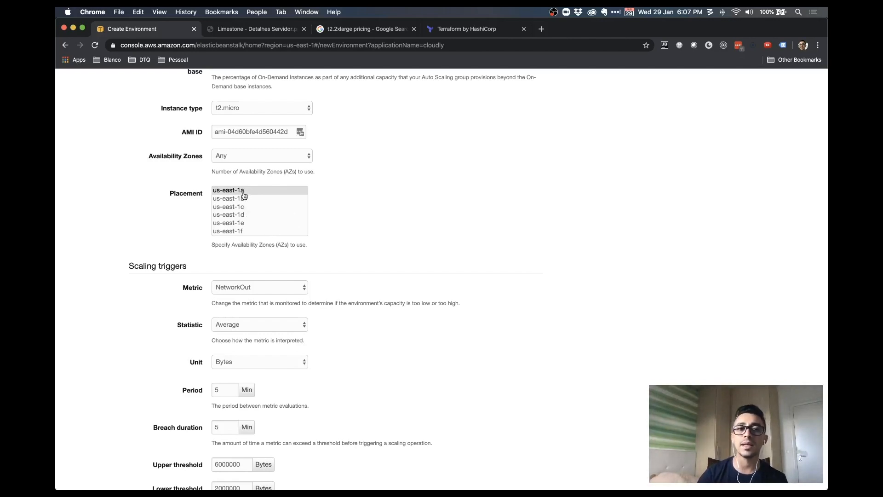
double_click(192, 191)
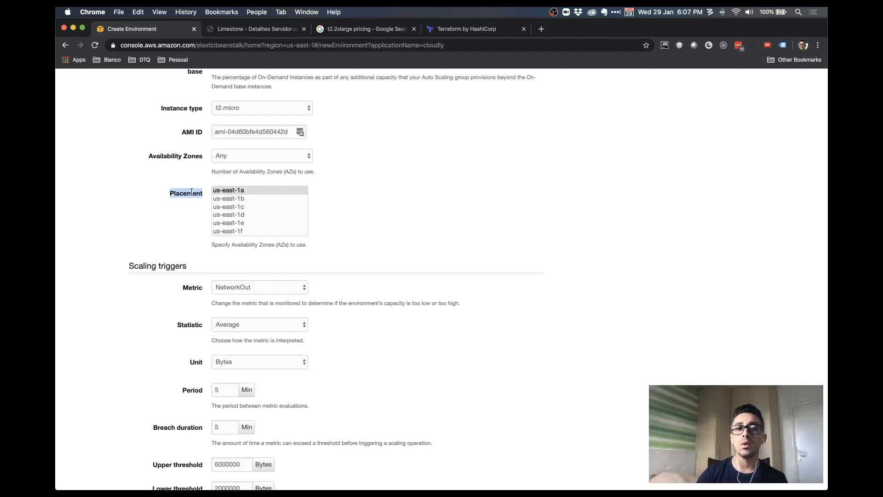
click(340, 196)
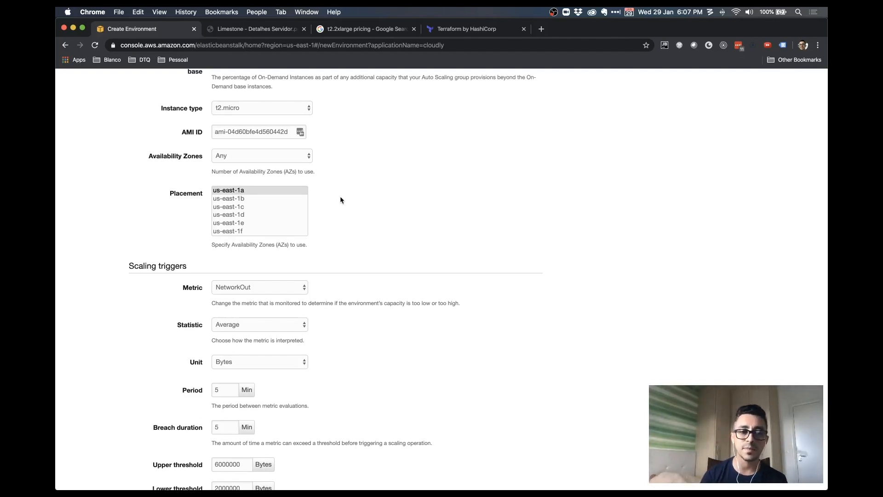
click(266, 193)
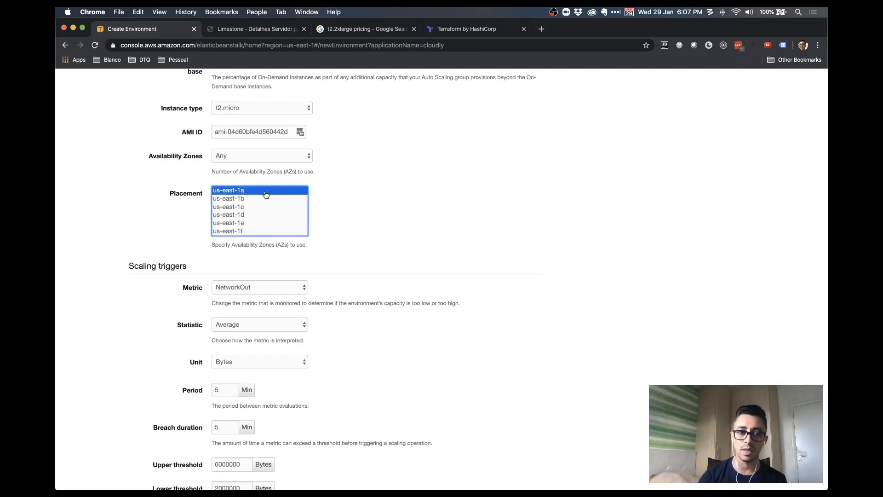
click(244, 210)
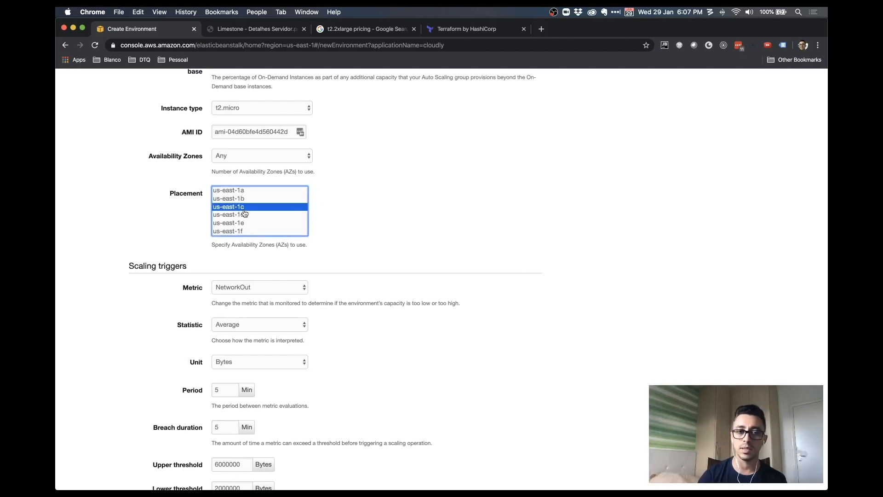
click(254, 215)
click(248, 223)
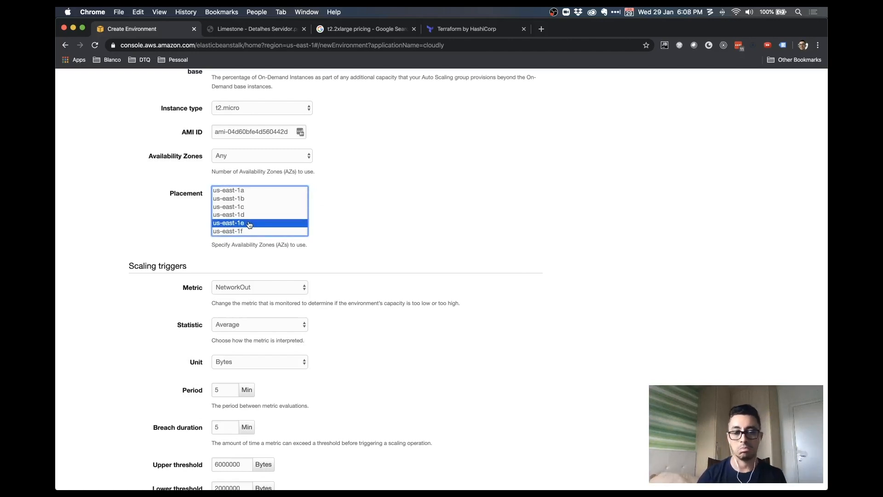
key(super+a)
click(361, 211)
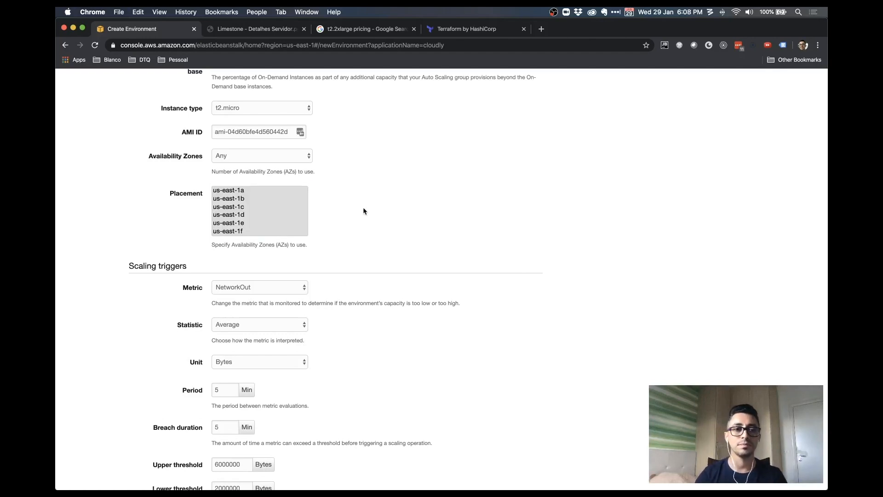
scroll(363, 211, down, 5)
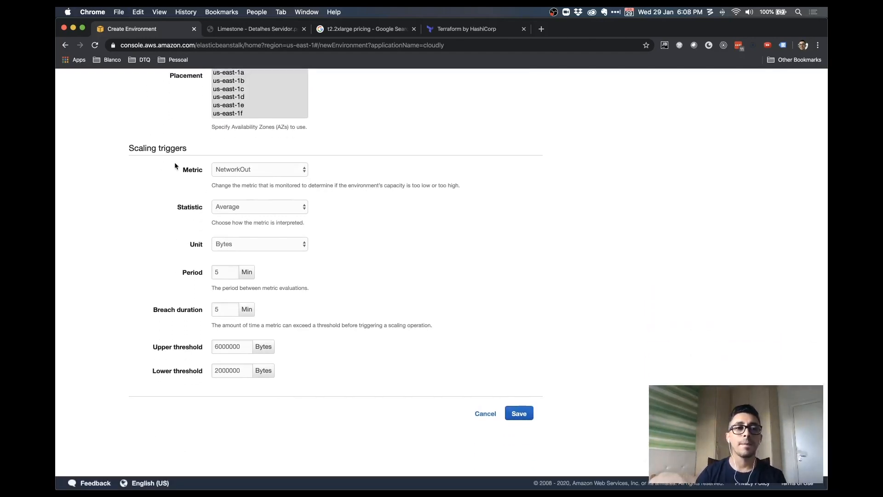
scroll(173, 165, up, 10)
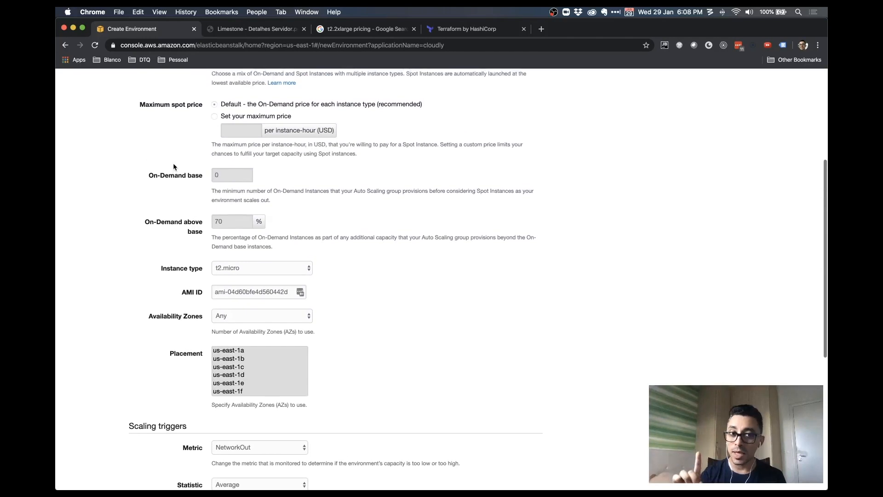
Scroll to Scaling triggers and expand the Metric list of available trigger metrics
scroll(174, 167, down, 2)
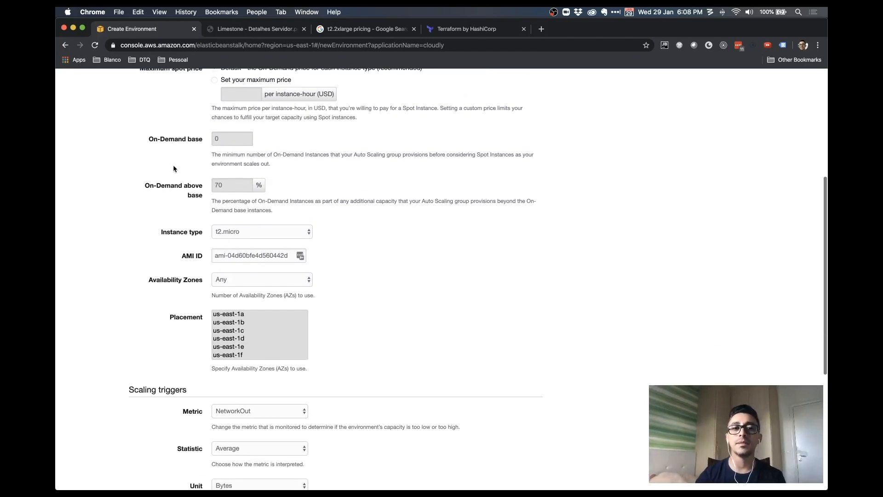
scroll(174, 167, down, 8)
drag(133, 149, 191, 146)
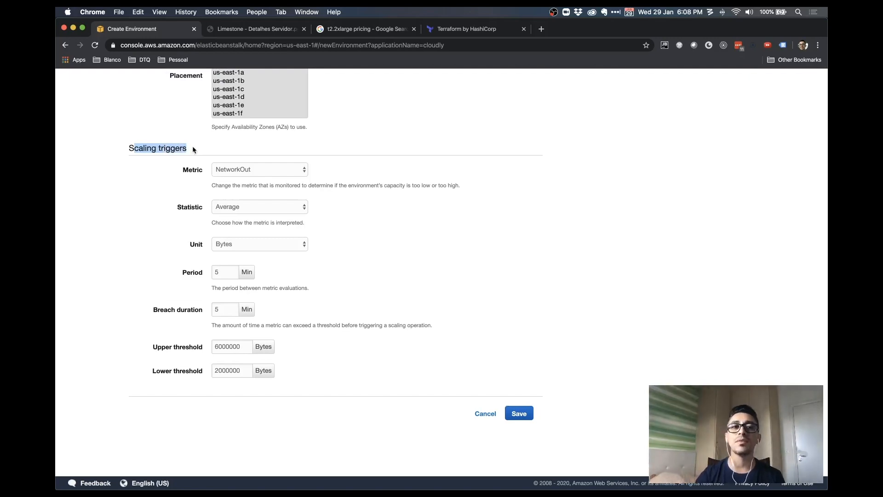
click(193, 145)
double_click(135, 148)
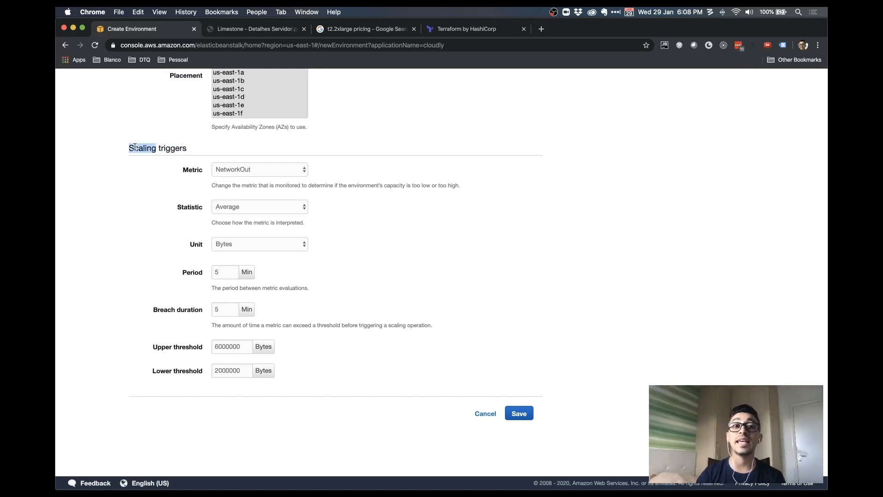
click(328, 170)
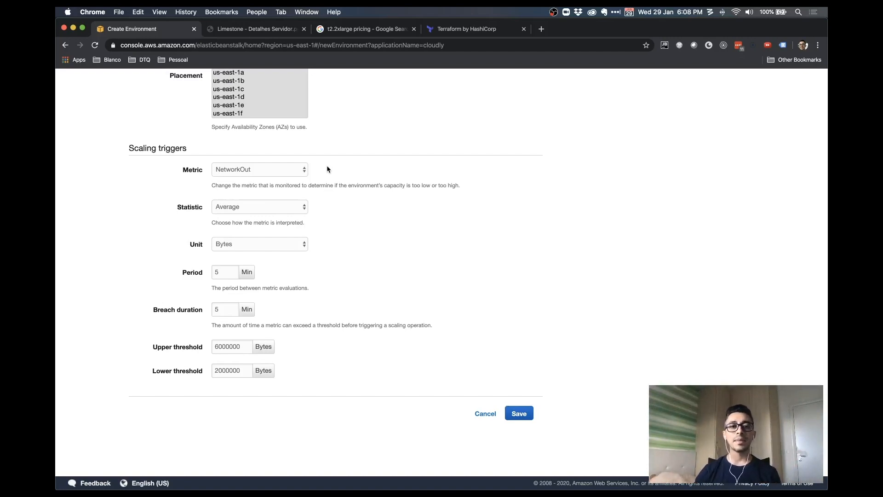
click(286, 176)
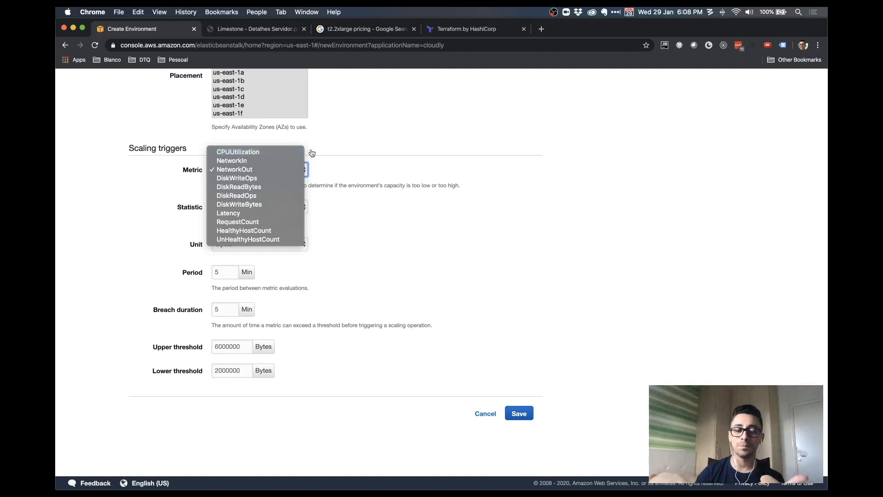
click(410, 146)
scroll(404, 150, up, 1)
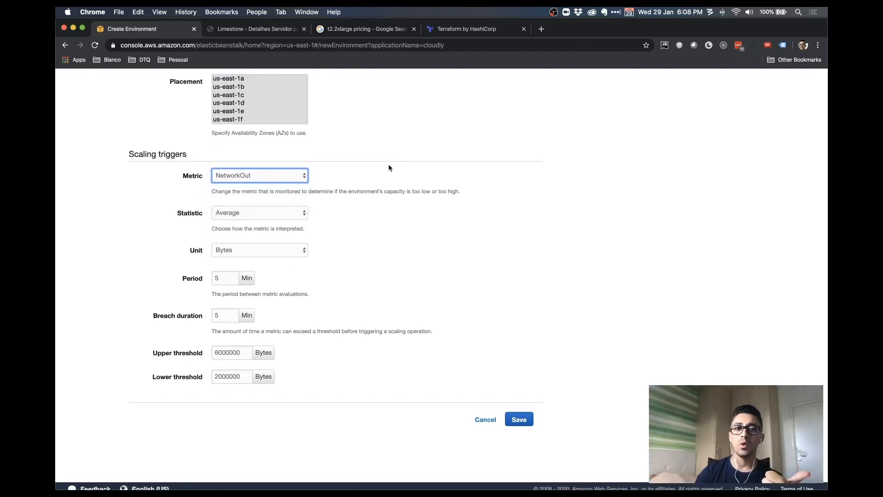
click(291, 175)
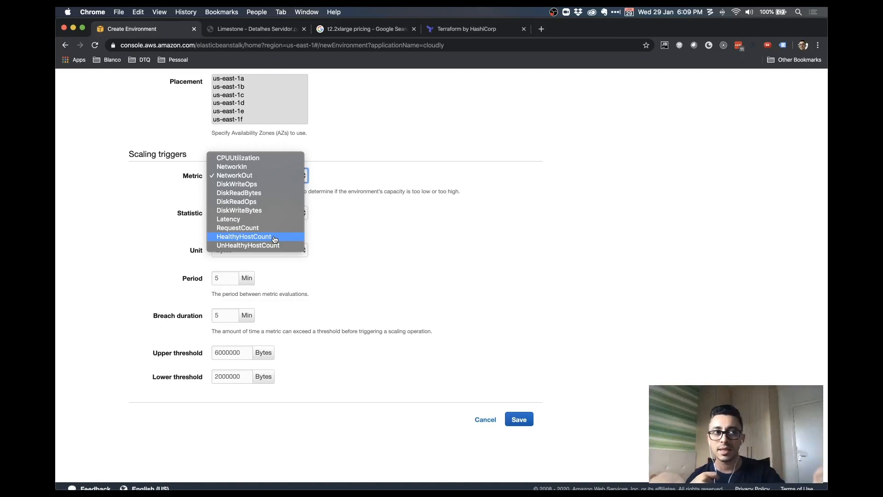
click(346, 238)
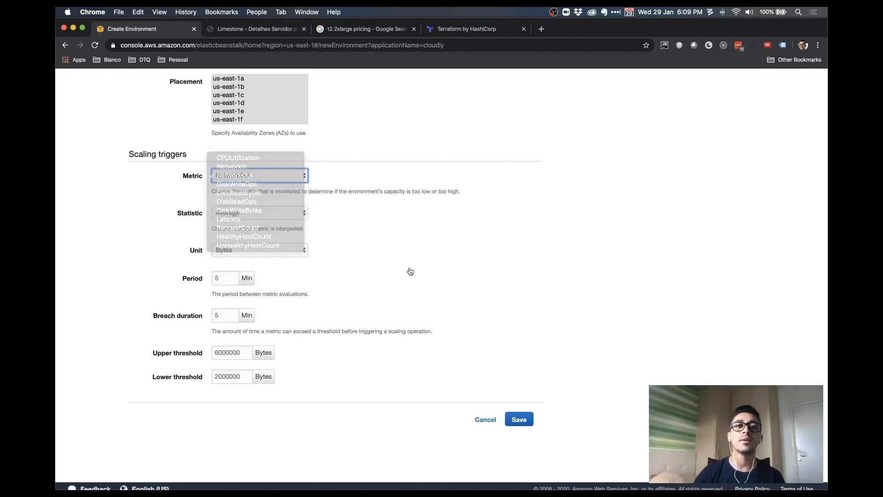
click(294, 180)
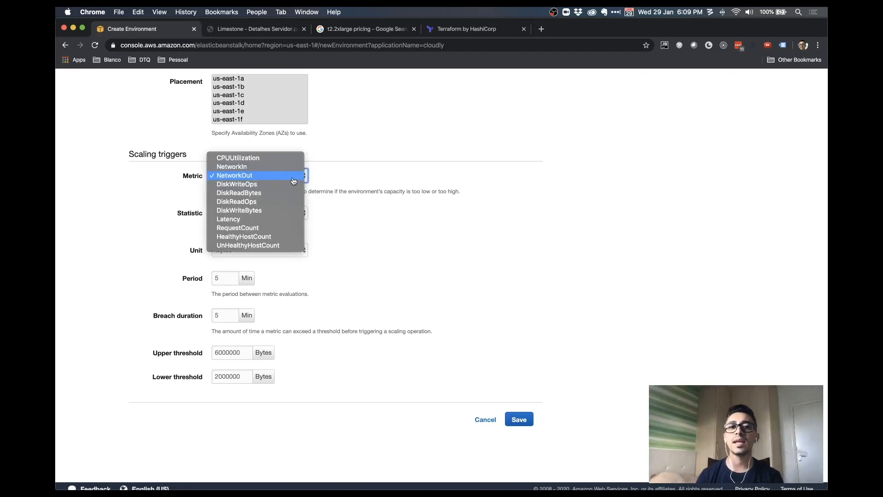
click(276, 162)
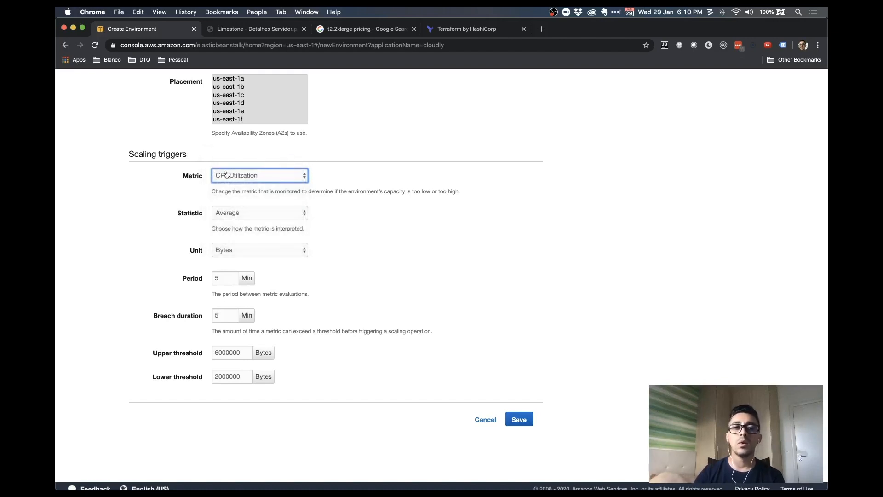
scroll(428, 196, up, 1)
click(270, 223)
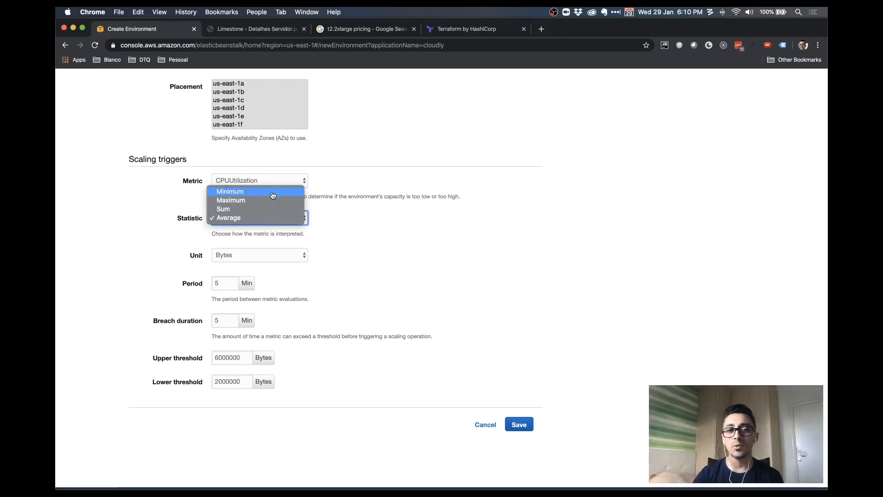
click(345, 211)
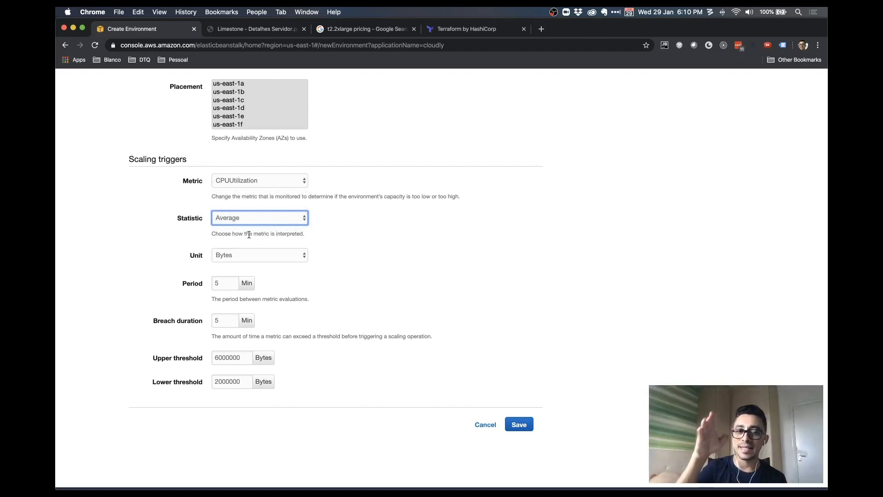
click(224, 283)
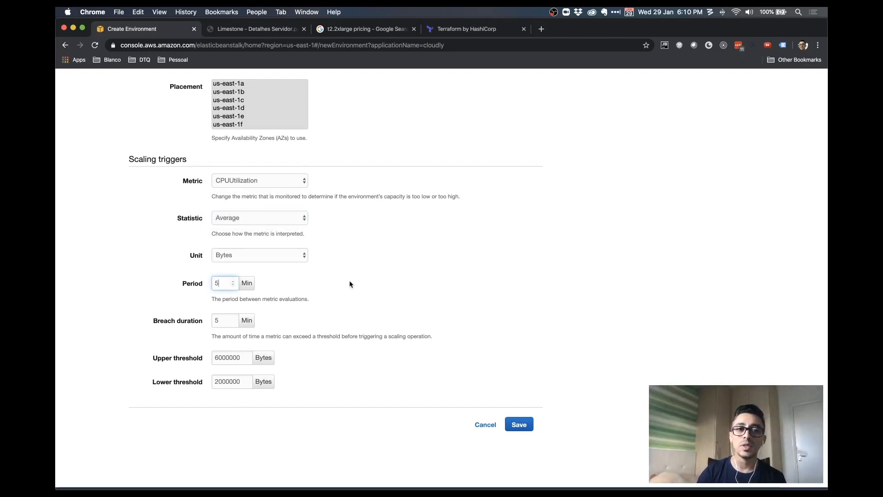
drag(223, 321, 211, 320)
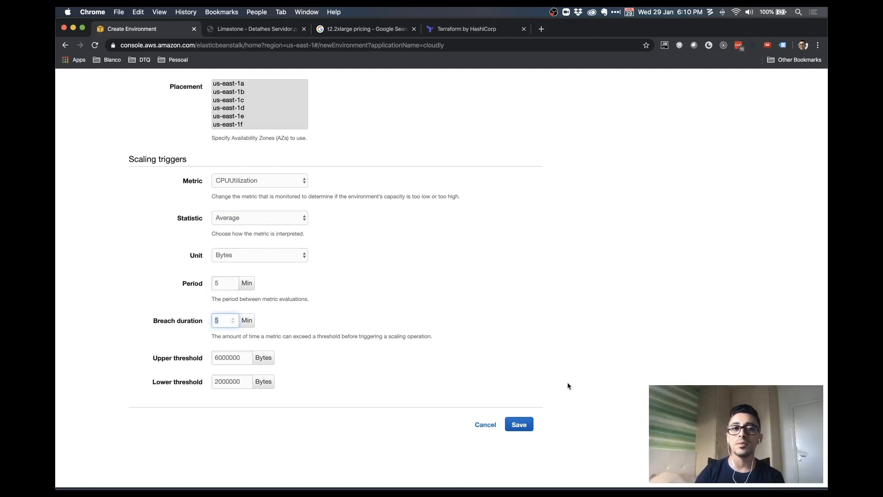
click(306, 218)
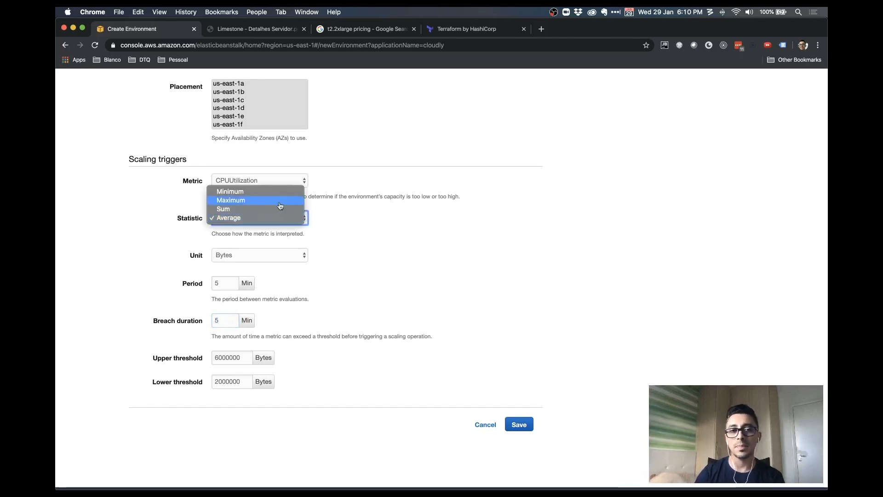
click(289, 201)
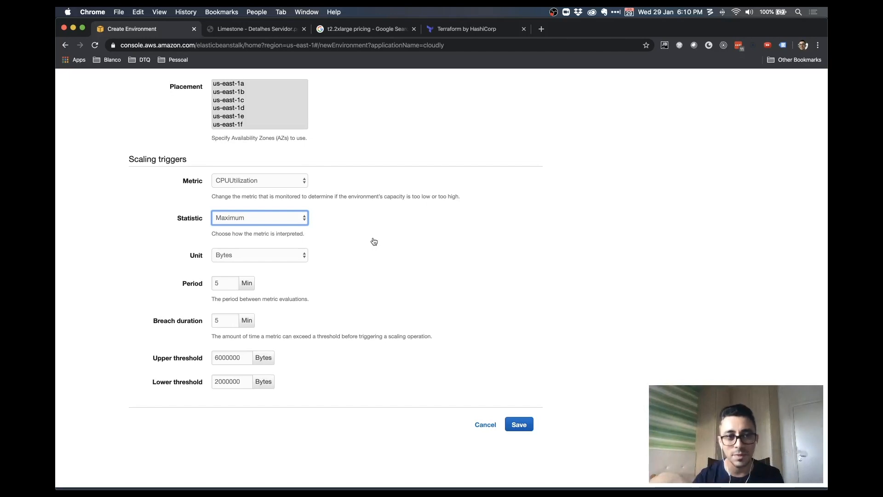
click(282, 219)
click(265, 235)
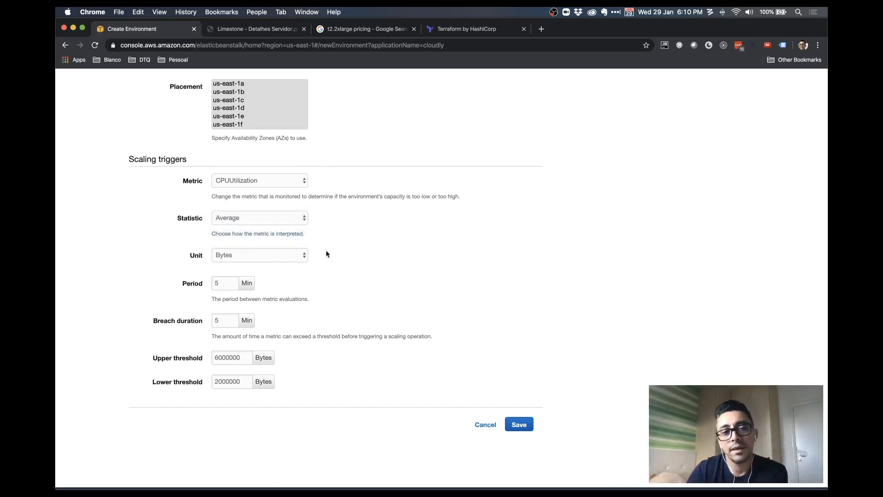
Switch the CPUUtilization scaling trigger unit from Bytes to Percent
click(294, 256)
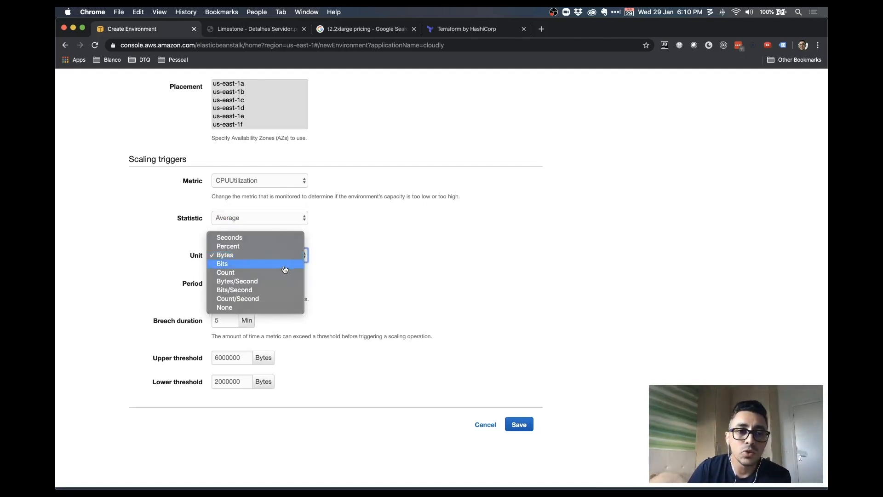
click(286, 246)
click(286, 252)
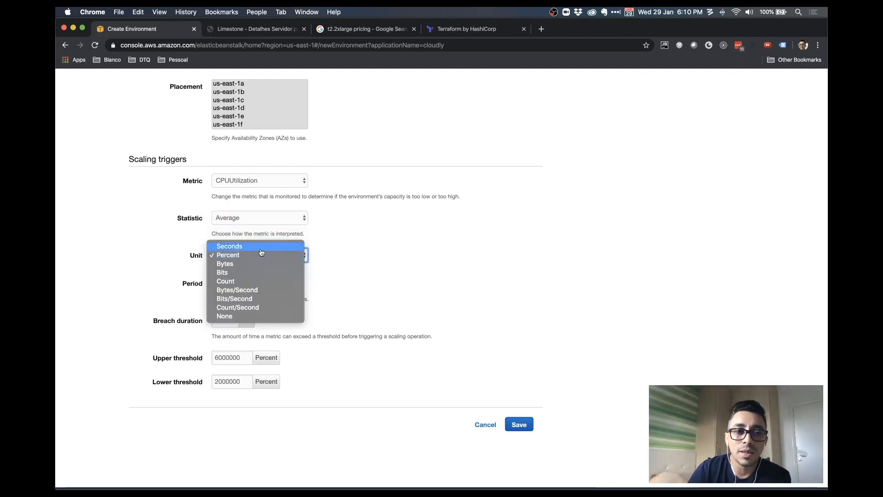
click(330, 282)
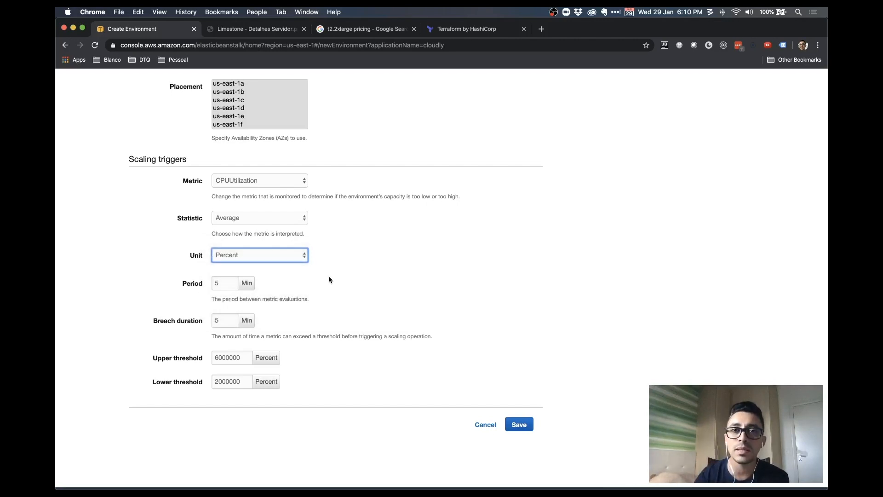
click(284, 261)
click(234, 222)
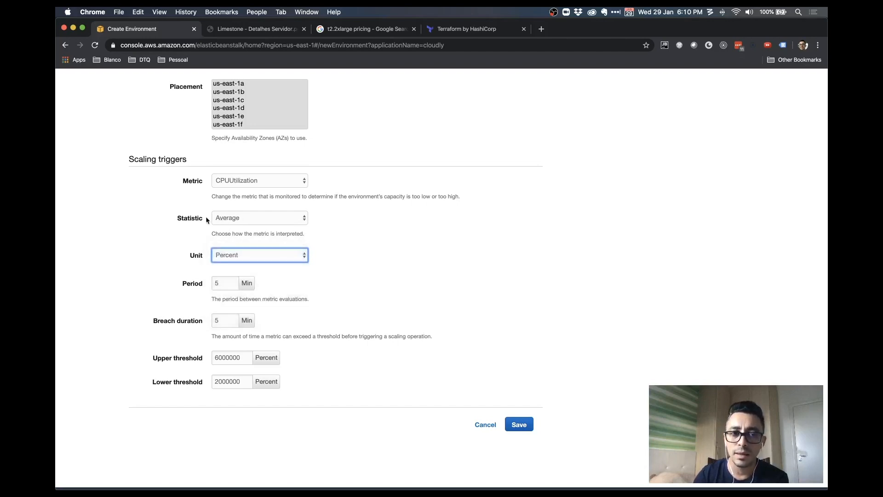
Review the Period and Breach duration values, leaving both unchanged
click(223, 283)
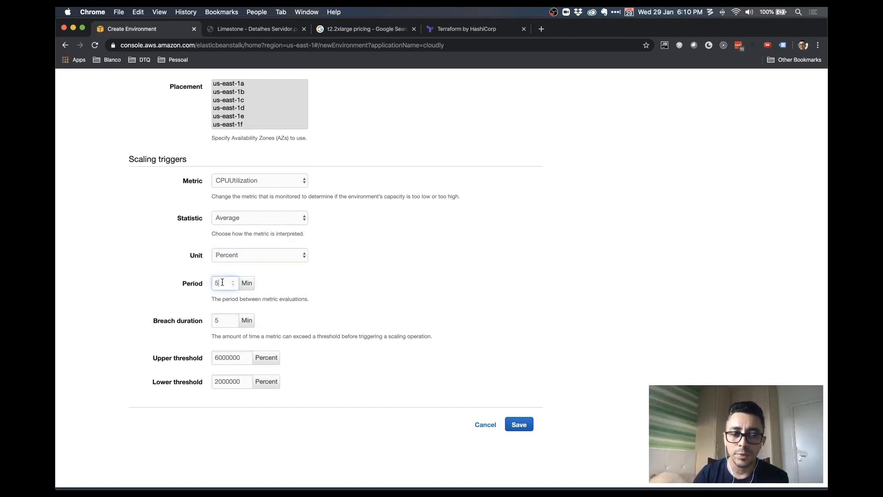
drag(219, 283, 300, 297)
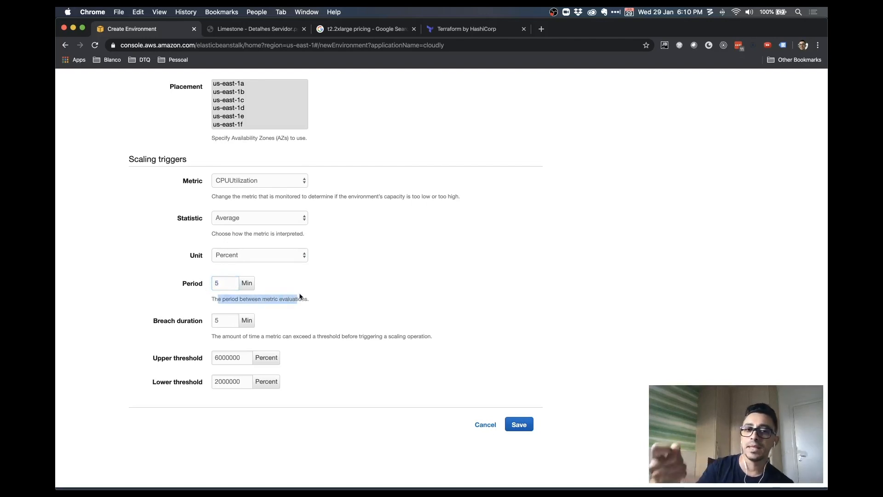
click(363, 314)
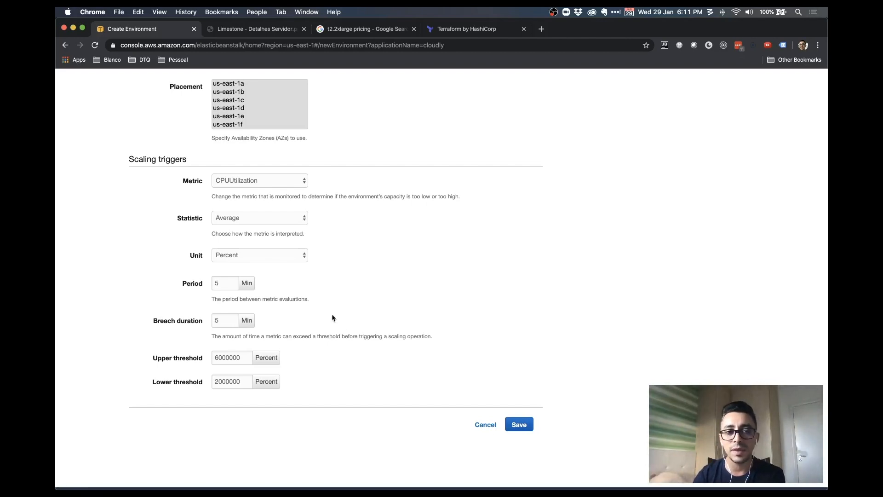
click(224, 322)
click(336, 320)
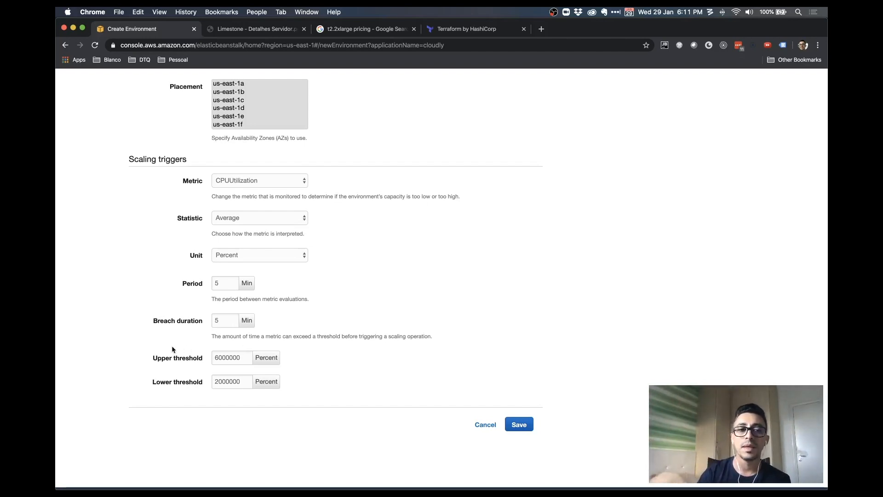
Set the Upper threshold to 70 and the Lower threshold to 30
double_click(230, 358)
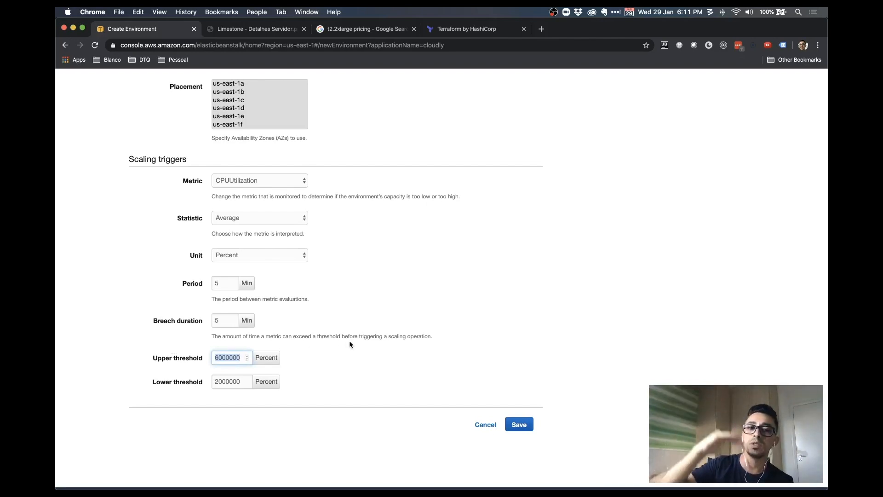
text(70)
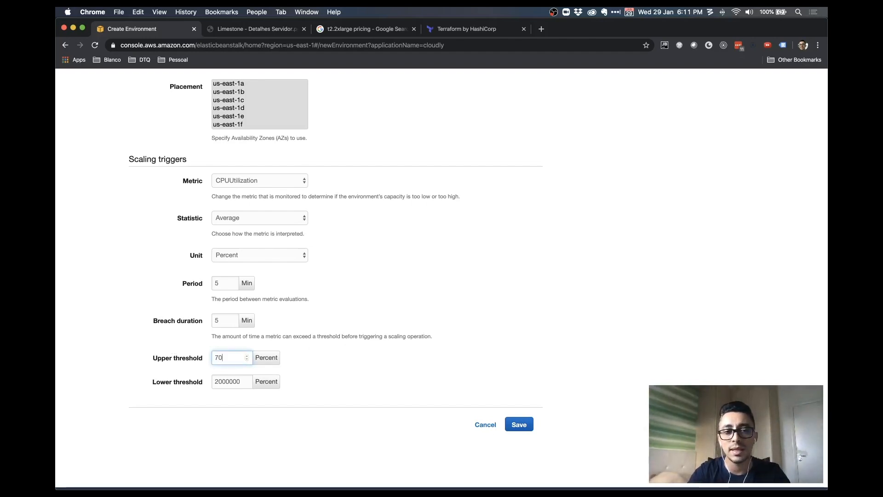
key(Tab)
text(30)
key(BackSpace)
text(0)
key(Tab)
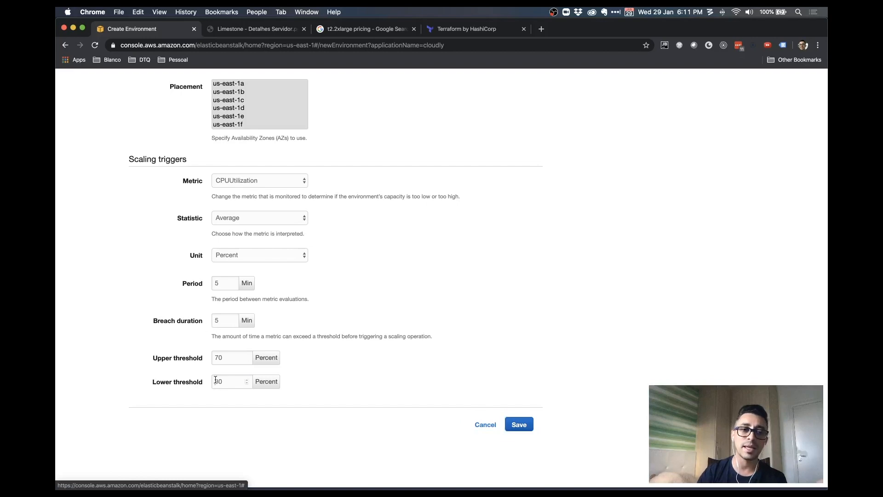
key(shift+Tab)
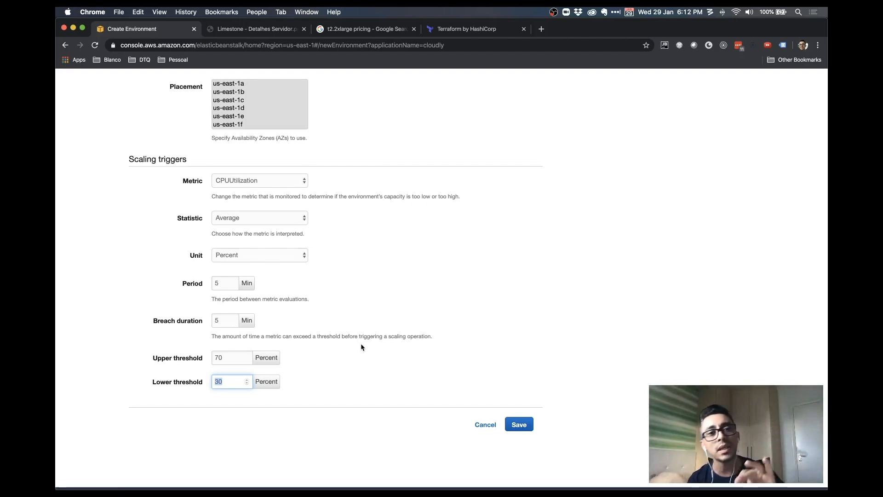
Save the new scaling settings and return to the configuration overview
scroll(367, 341, up, 5)
scroll(368, 337, down, 5)
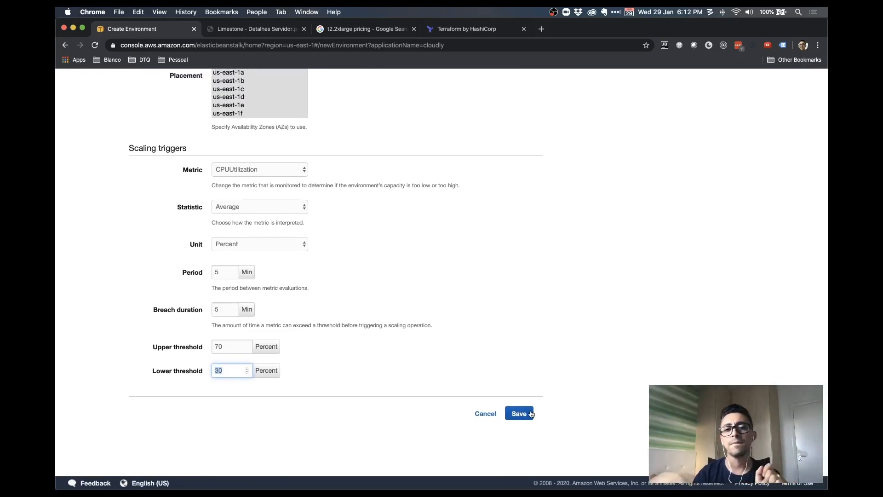
scroll(513, 357, up, 10)
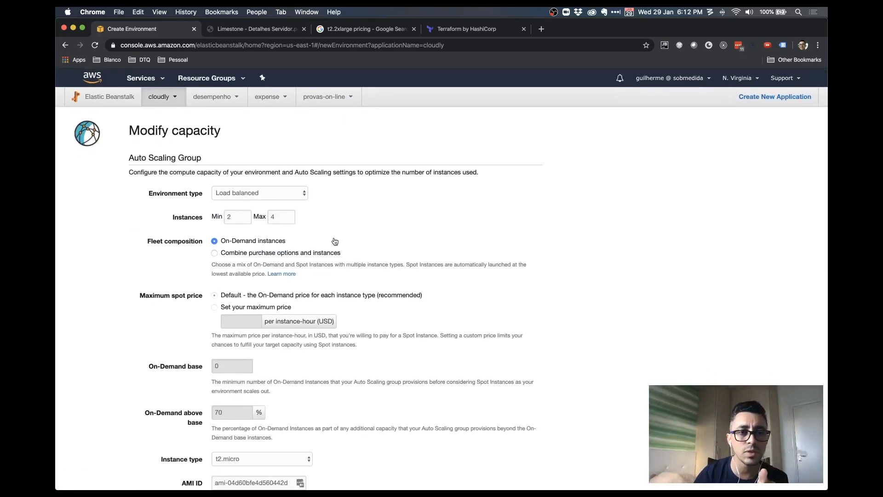
scroll(340, 241, down, 10)
scroll(340, 241, down, 3)
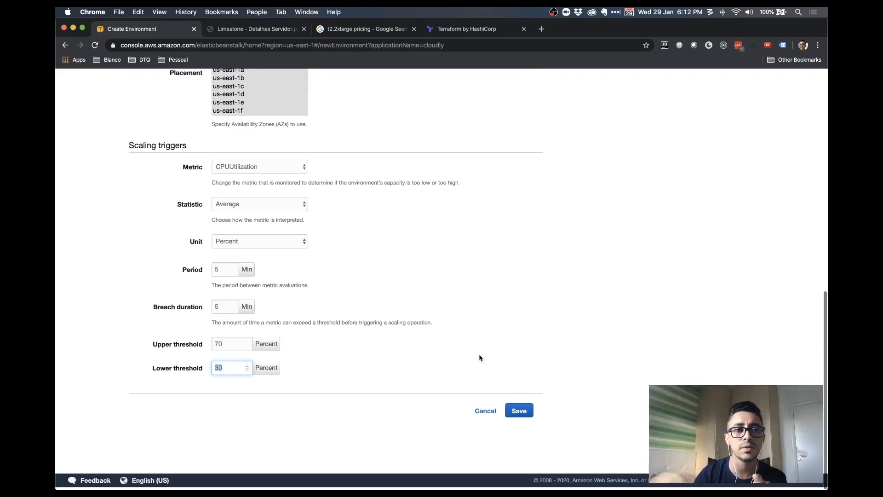
click(517, 412)
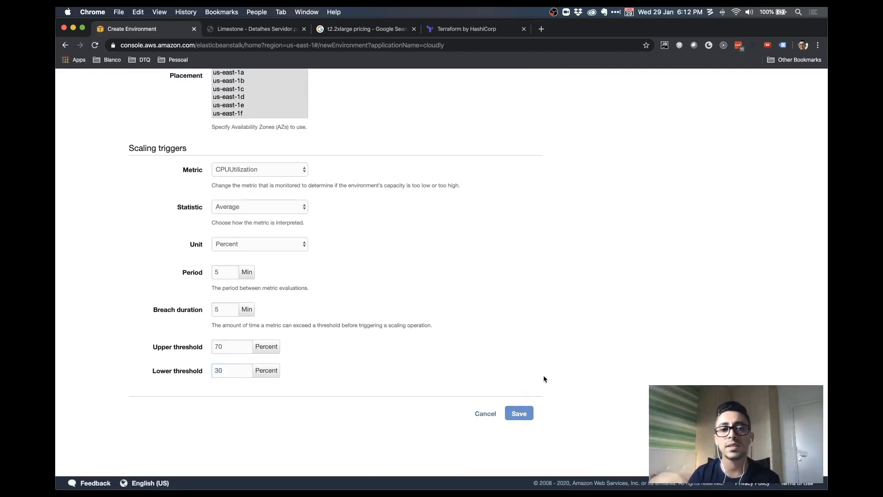
scroll(543, 373, down, 5)
scroll(539, 359, down, 2)
scroll(310, 292, up, 4)
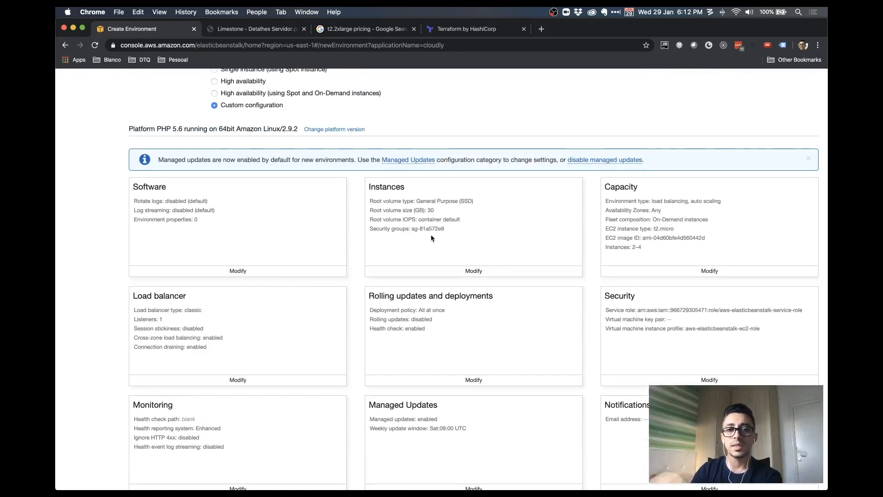
scroll(244, 276, down, 3)
Open the load balancer settings, review listeners and sessions, and select the port 80 listener
click(228, 288)
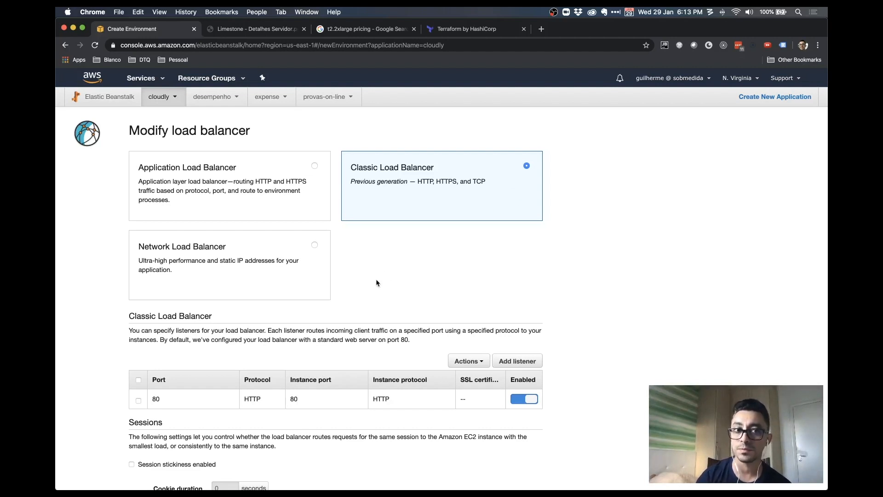
scroll(442, 284, down, 2)
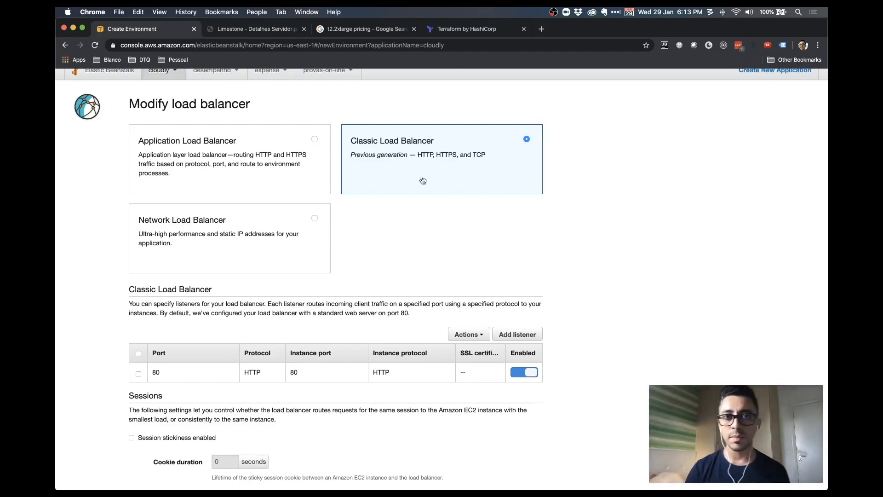
scroll(532, 223, down, 2)
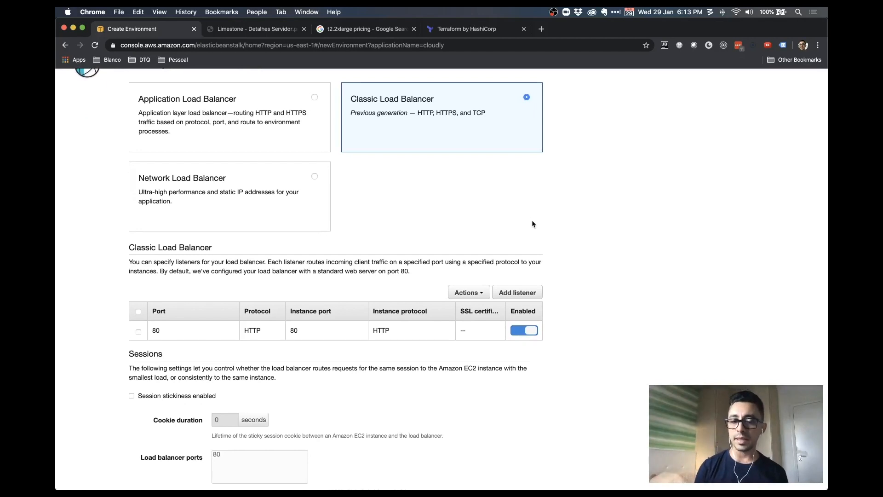
scroll(532, 224, down, 4)
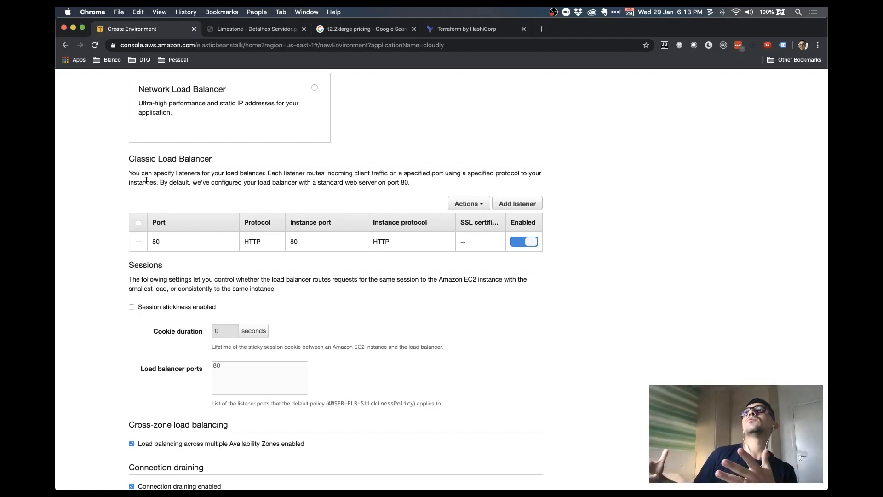
click(139, 224)
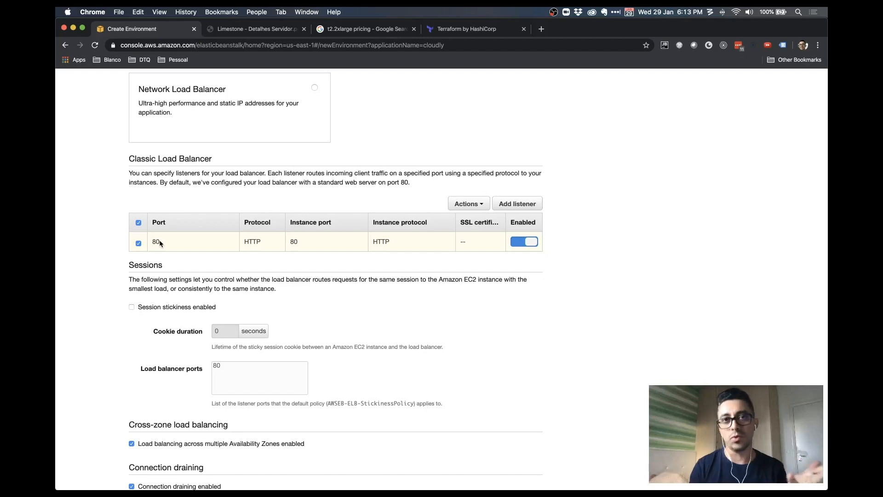
Start a new listener using the HTTPS protocol on listener port 8080
click(517, 203)
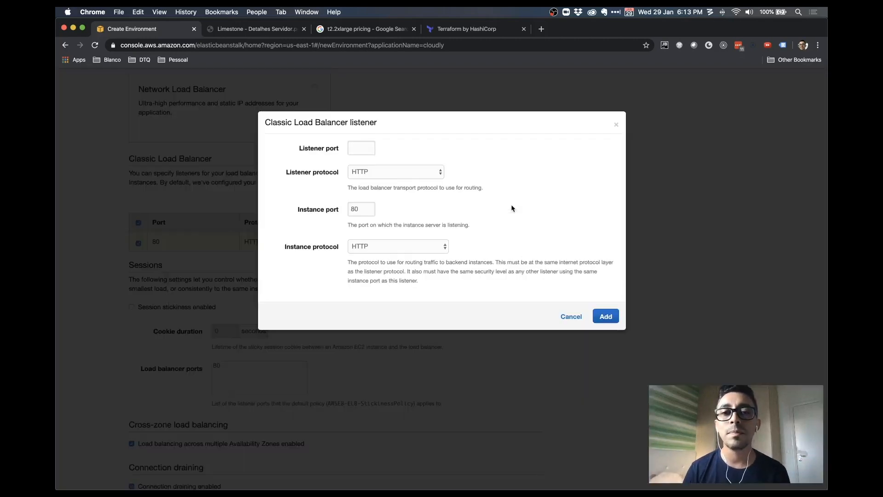
click(354, 149)
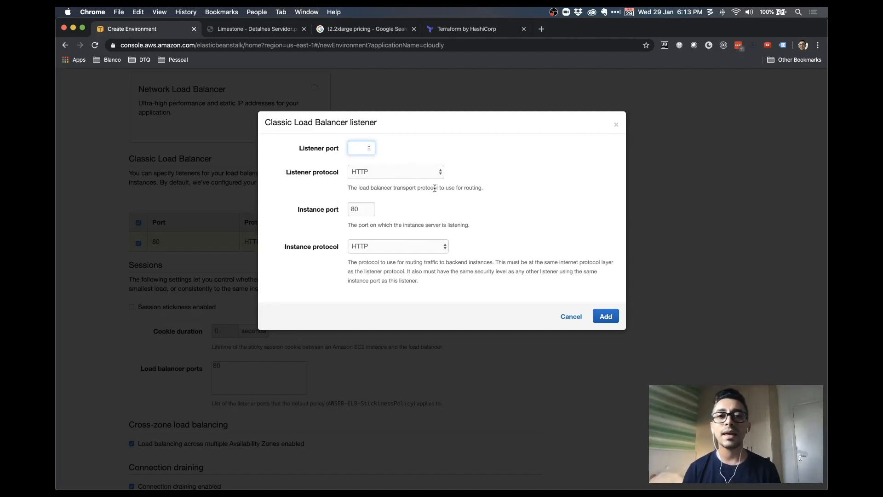
click(424, 174)
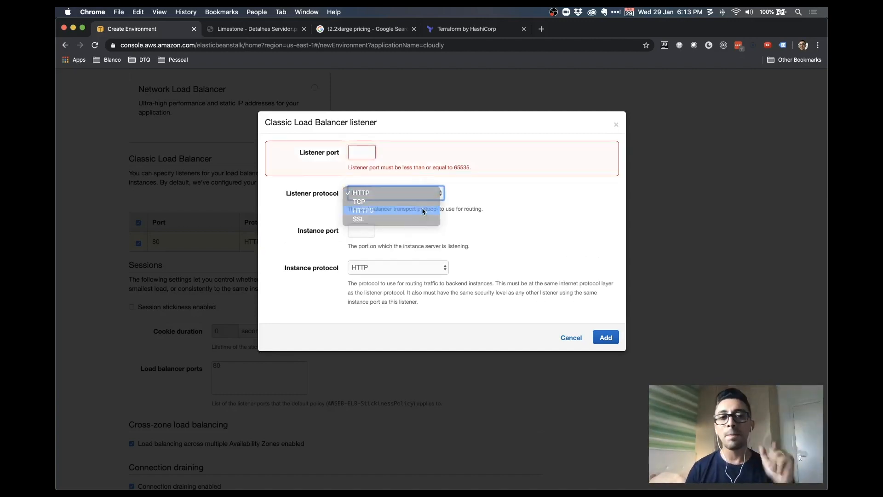
click(408, 210)
click(361, 154)
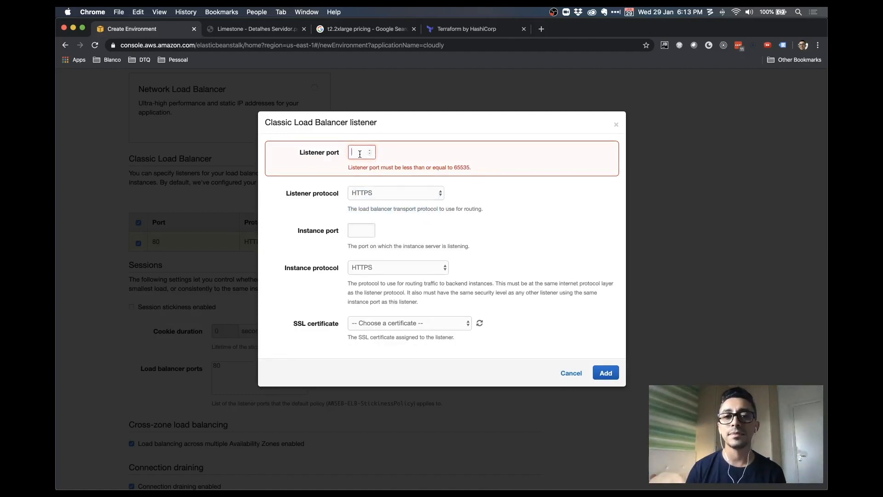
text(434)
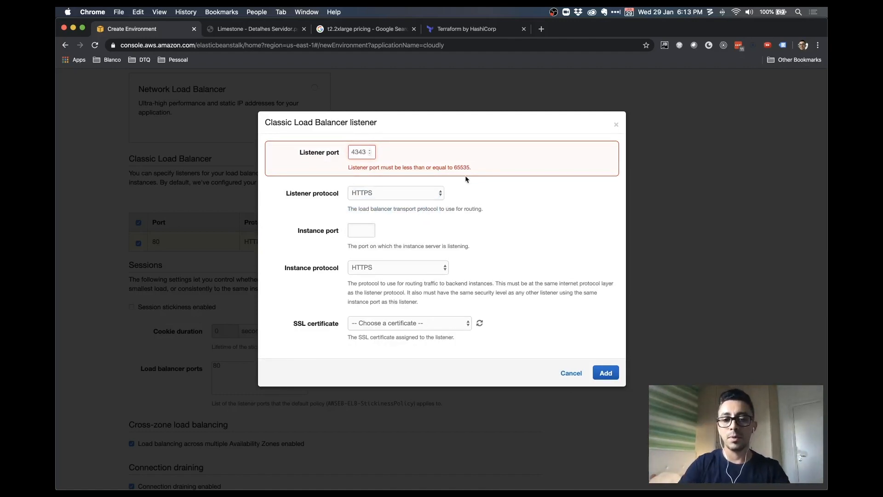
text(3)
key(Tab)
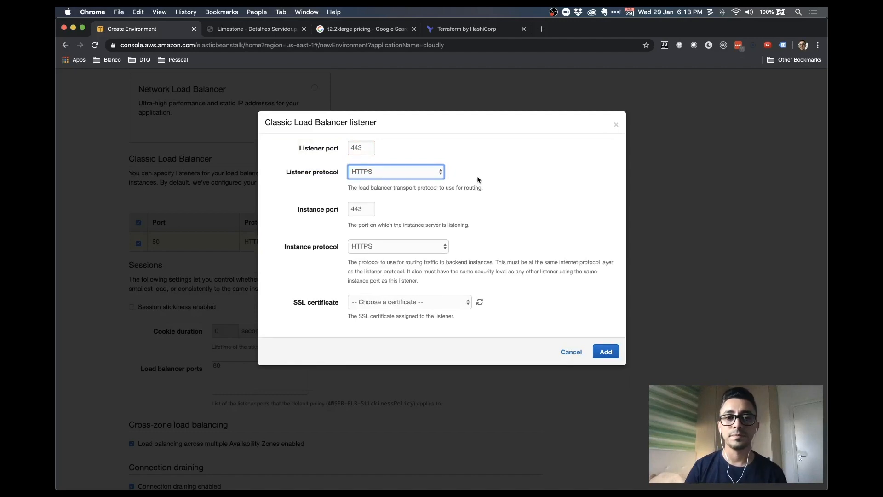
click(354, 148)
text(8080)
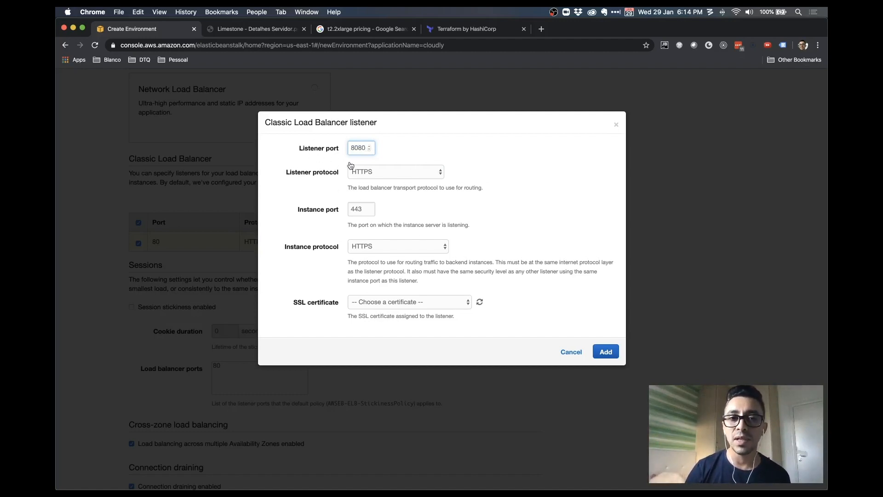
drag(327, 171, 336, 172)
Set instance port 80 with HTTP protocol, view SSL certificates, then cancel the listener draft
double_click(330, 210)
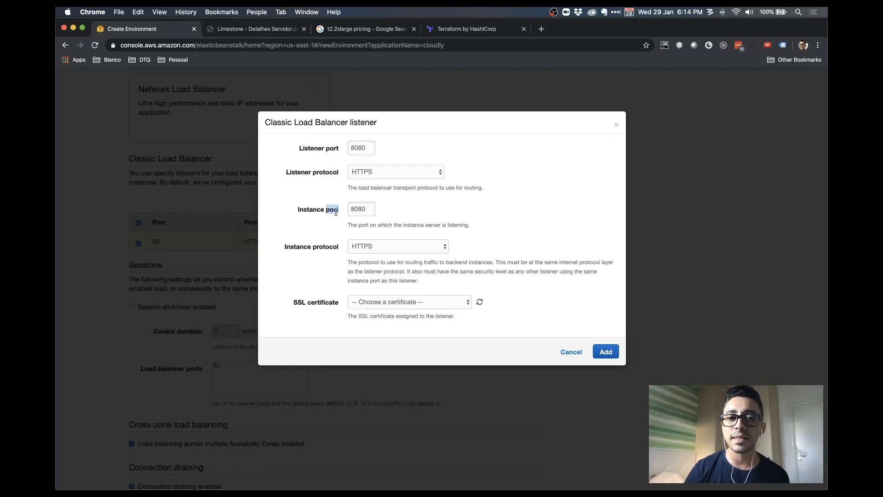
double_click(353, 210)
text(80)
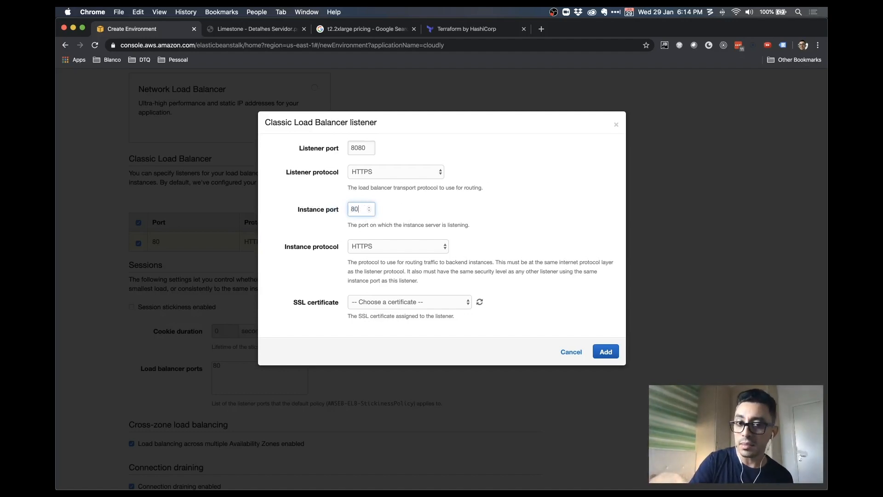
click(365, 250)
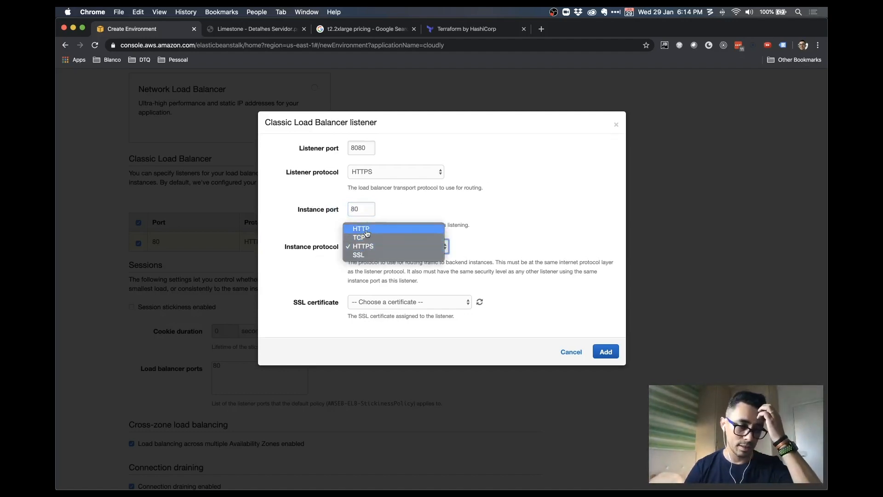
click(367, 230)
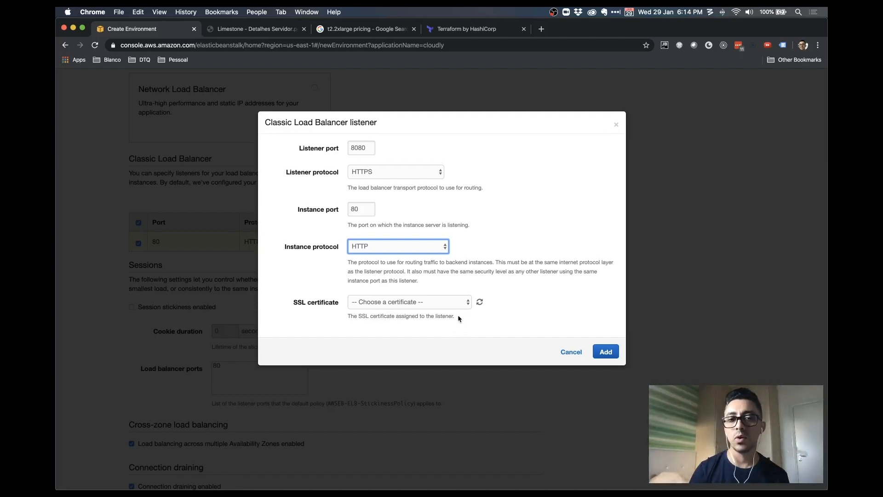
click(458, 303)
click(482, 269)
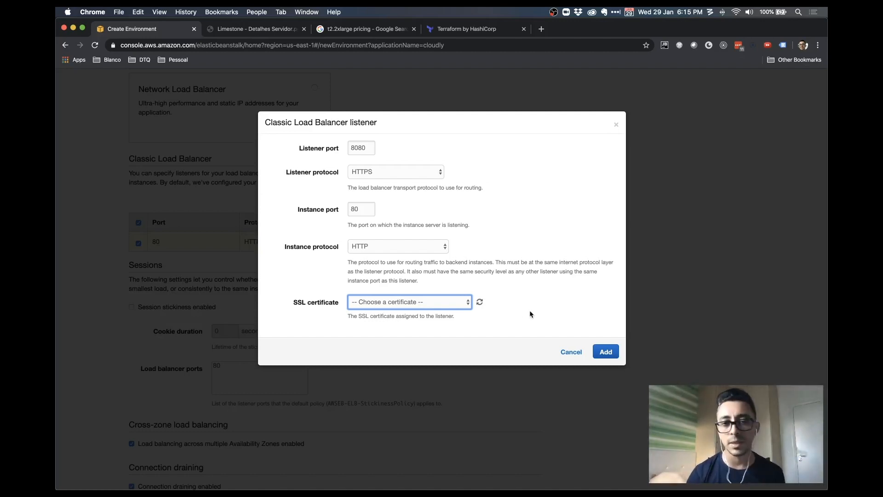
click(571, 354)
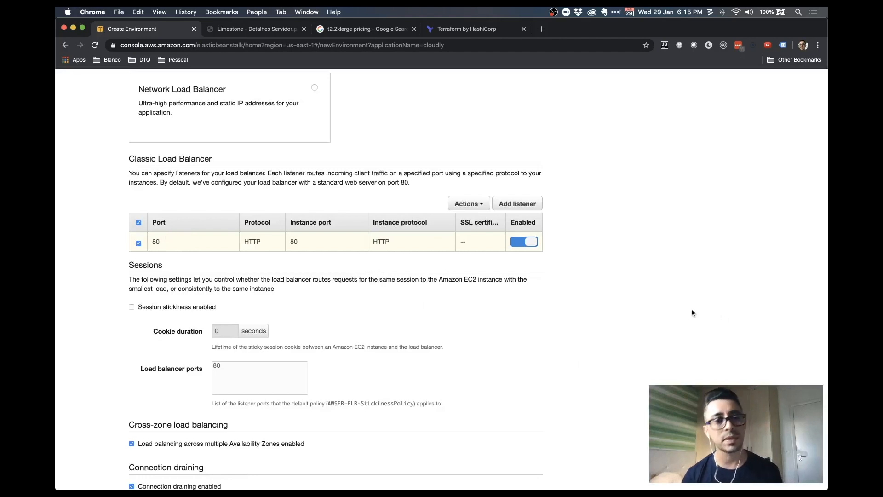
scroll(692, 308, down, 3)
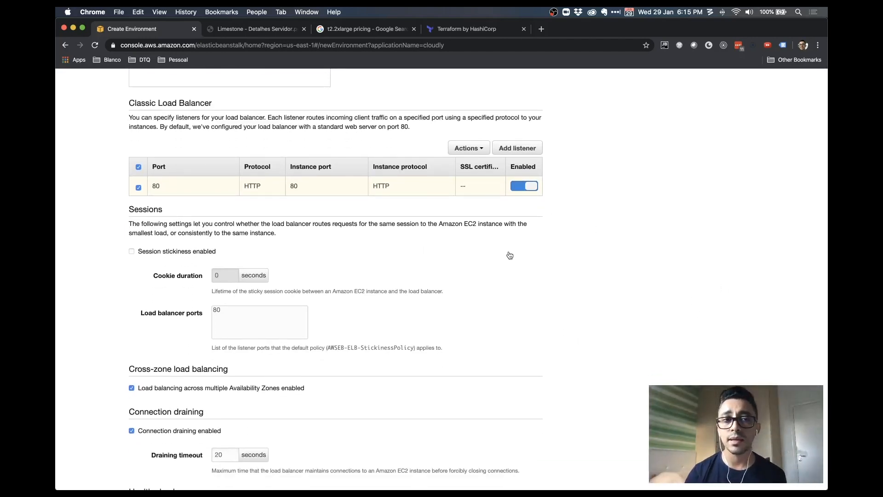
scroll(491, 255, down, 1)
scroll(345, 247, down, 2)
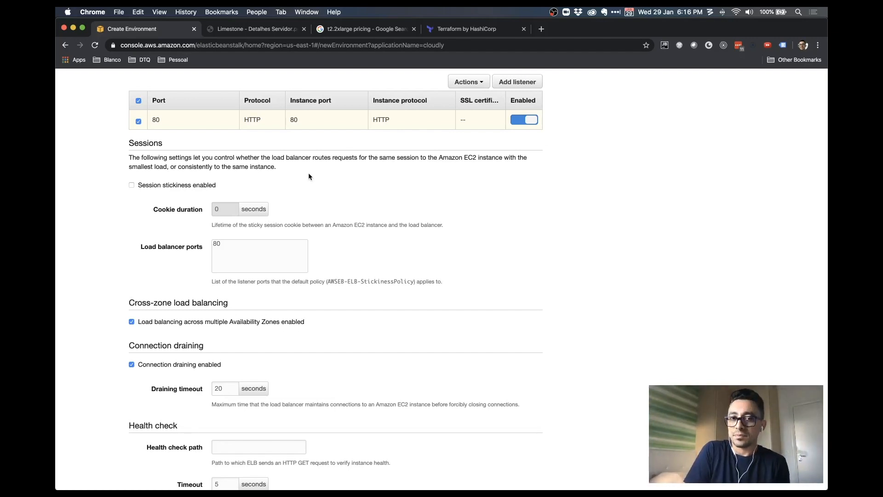
Enable session stickiness on the Classic Load Balancer, cookie duration staying at 0 seconds
drag(338, 159, 435, 161)
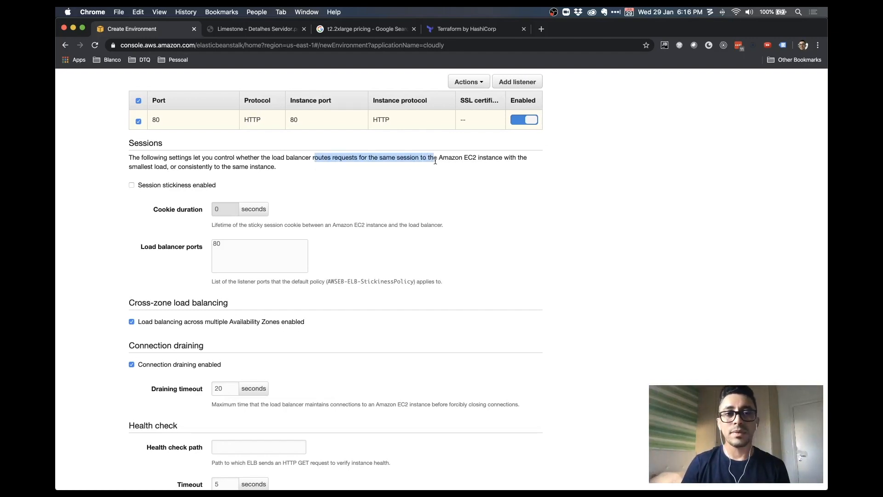
click(412, 168)
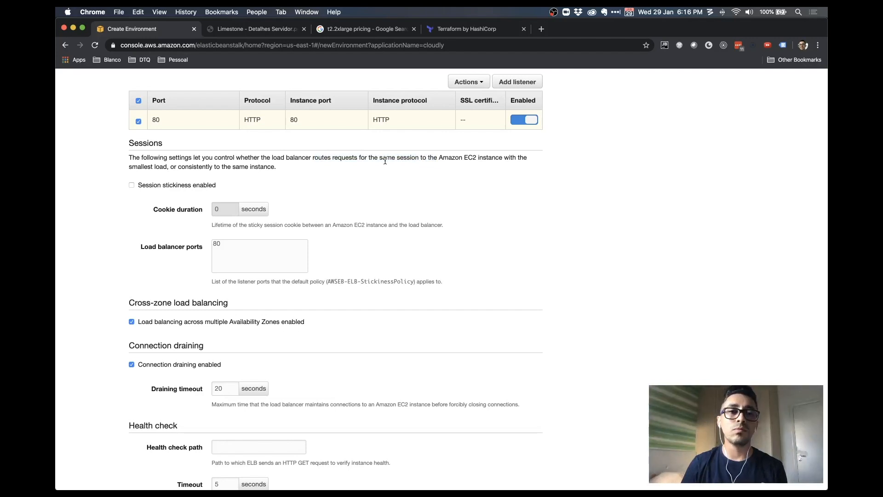
drag(360, 157, 476, 158)
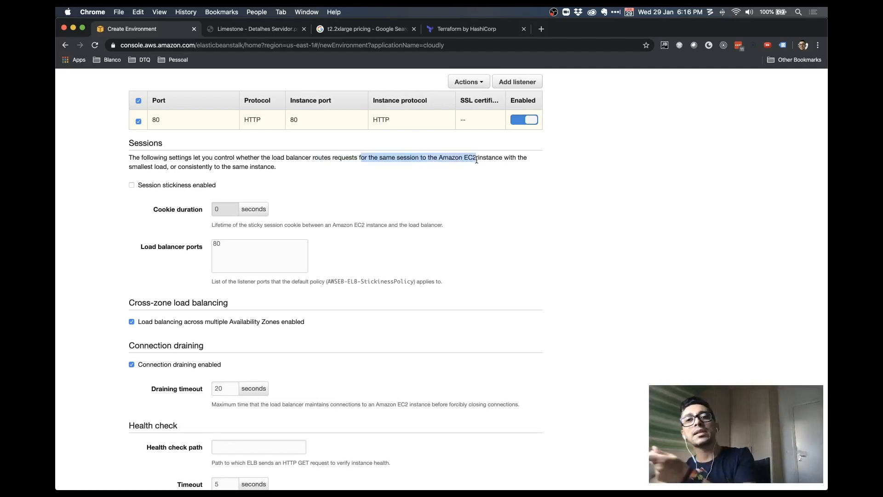
click(449, 172)
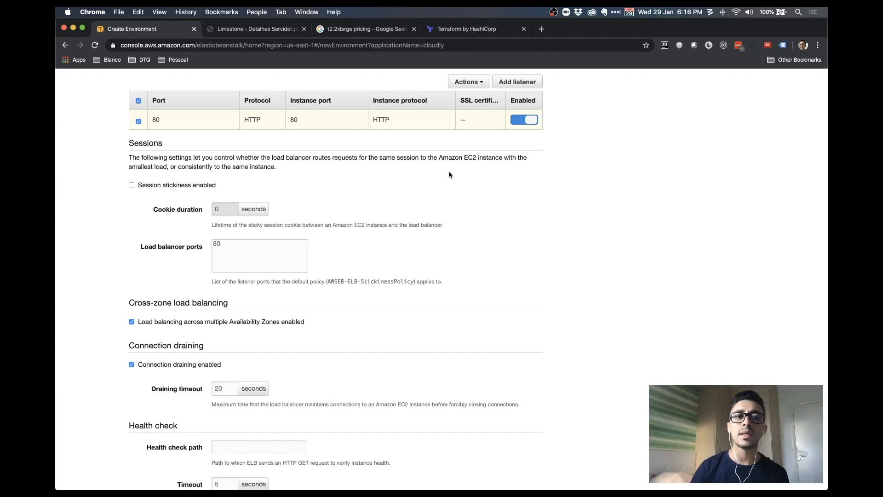
scroll(441, 187, down, 1)
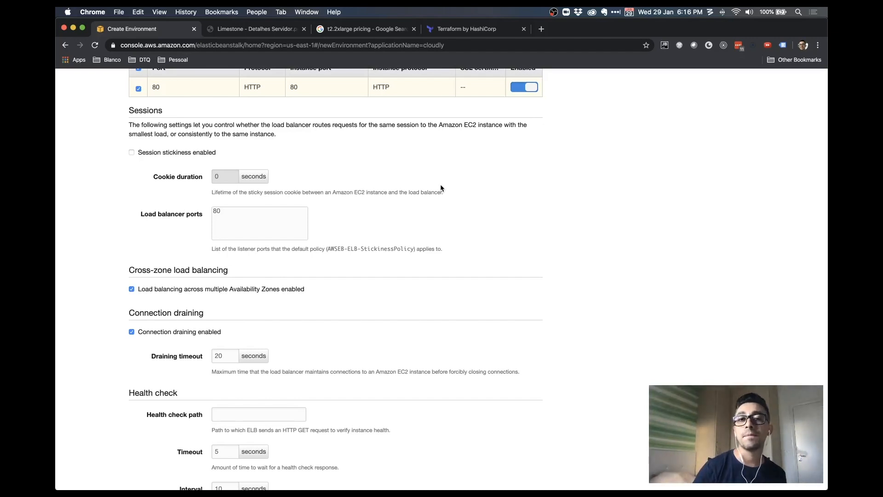
click(216, 158)
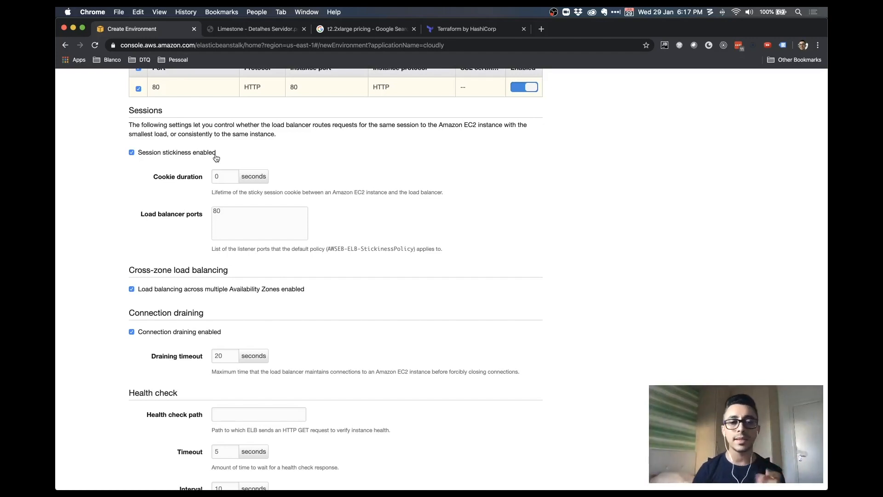
Disable session stickiness and scroll down to the health check settings
click(216, 158)
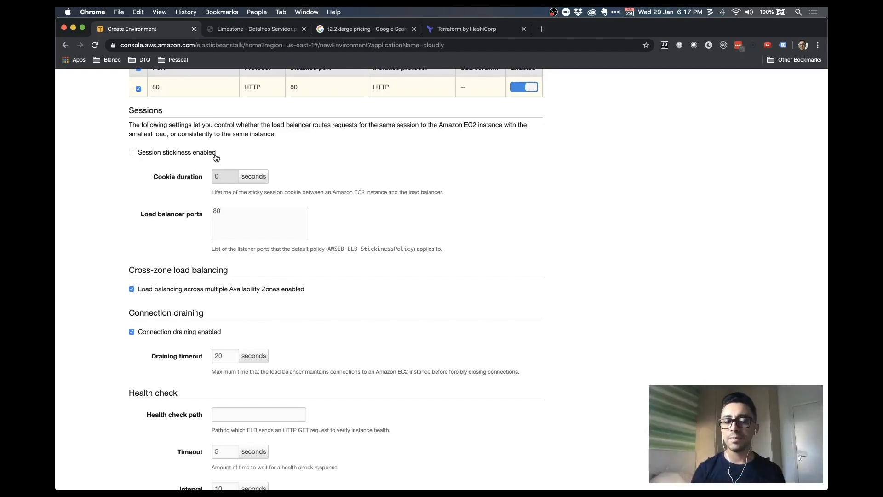
scroll(565, 281, down, 1)
scroll(565, 281, down, 3)
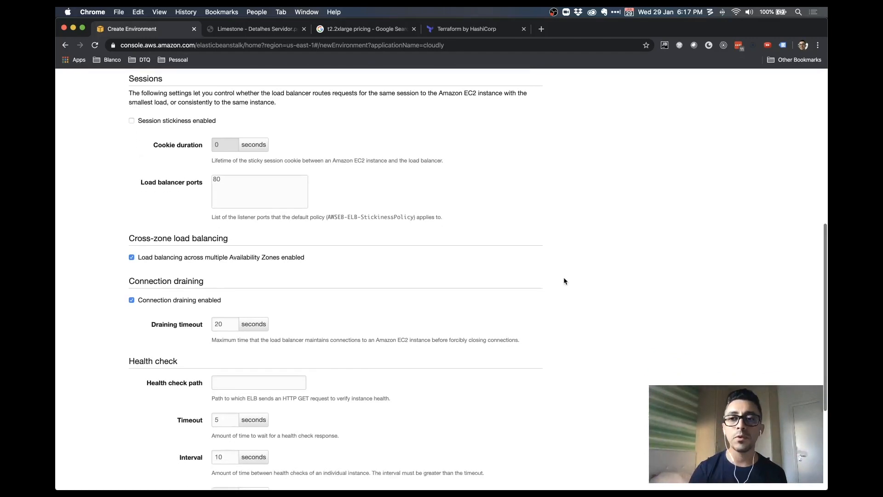
scroll(565, 280, down, 3)
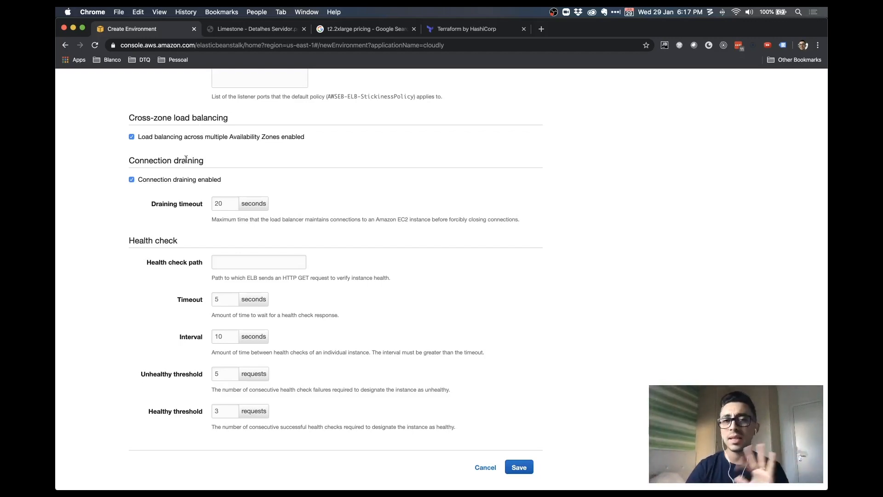
scroll(367, 203, down, 2)
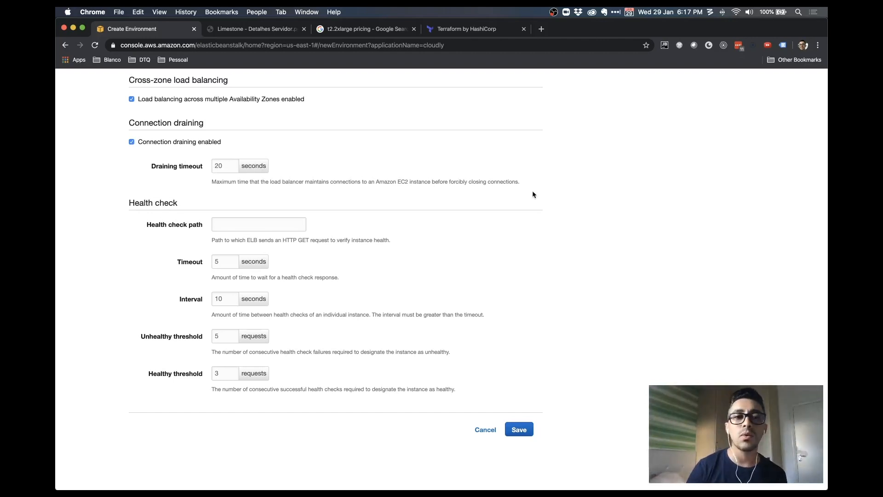
scroll(534, 194, down, 1)
click(280, 205)
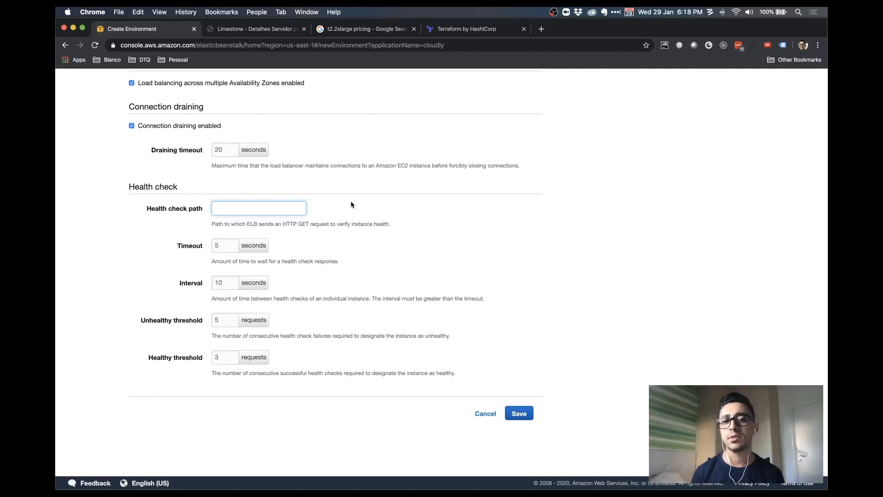
drag(286, 224, 307, 224)
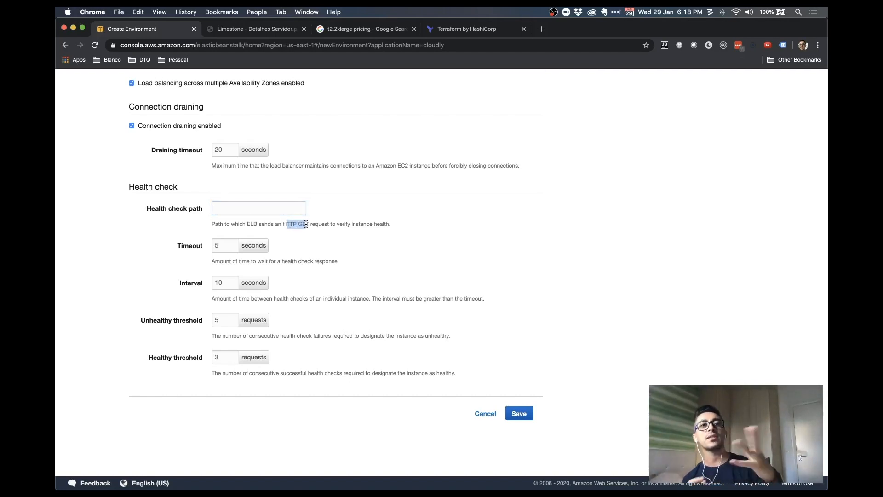
click(290, 206)
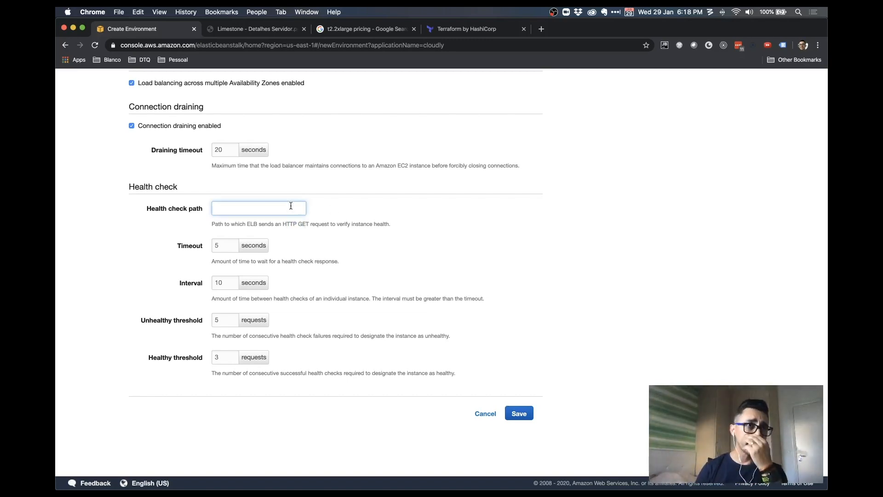
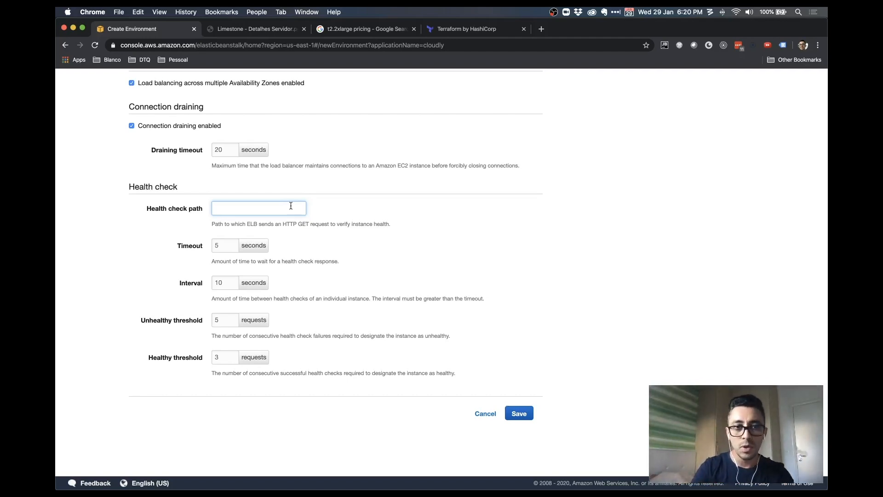
Clear the health check path 'health_check.php', leaving the field empty
text(health_check.php)
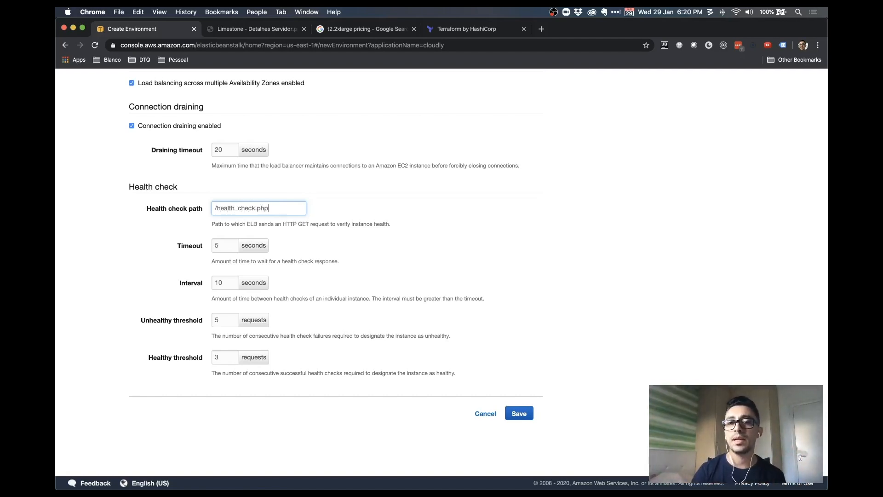
drag(279, 208, 214, 209)
key(BackSpace)
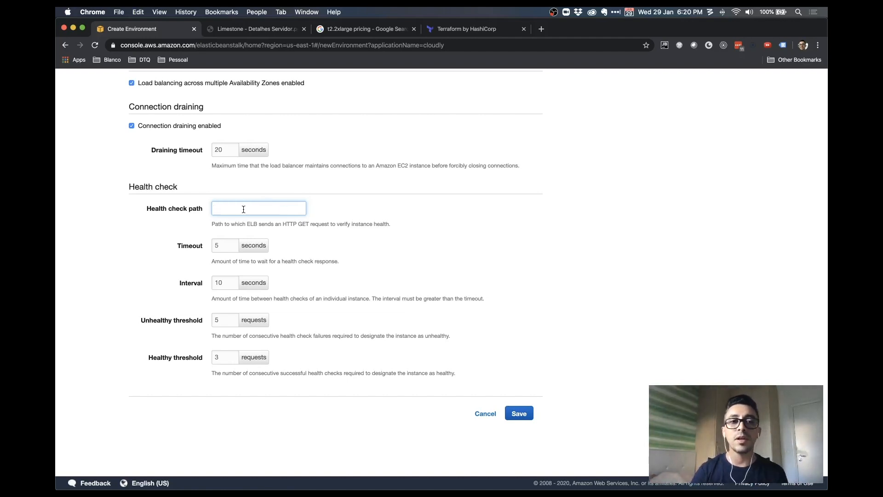
click(373, 261)
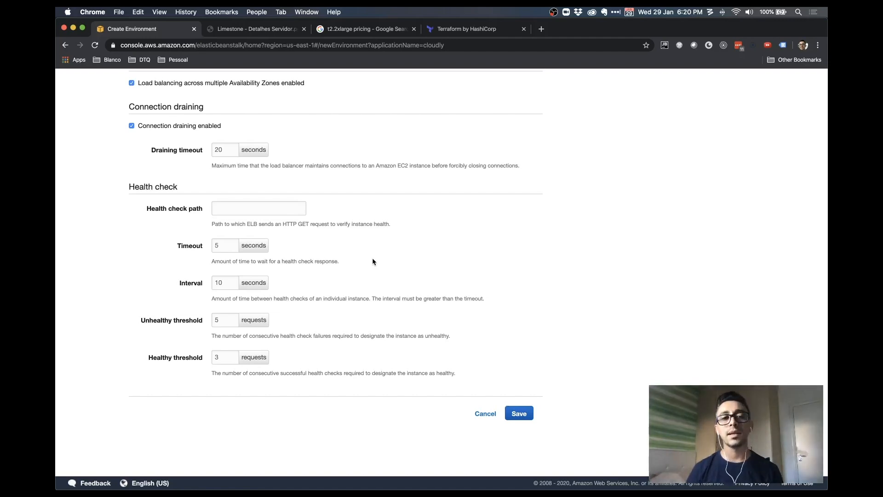
Review the health check timeout, interval (10) and unhealthy/healthy thresholds, leaving them unchanged
click(230, 285)
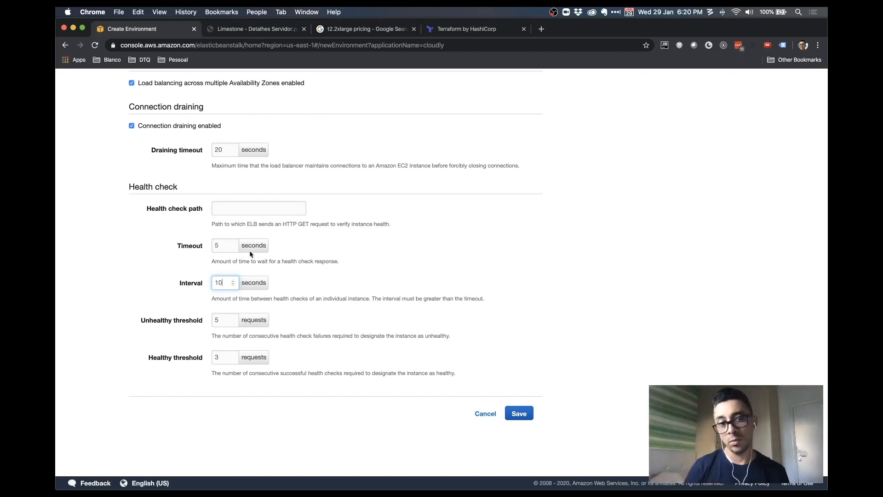
double_click(193, 246)
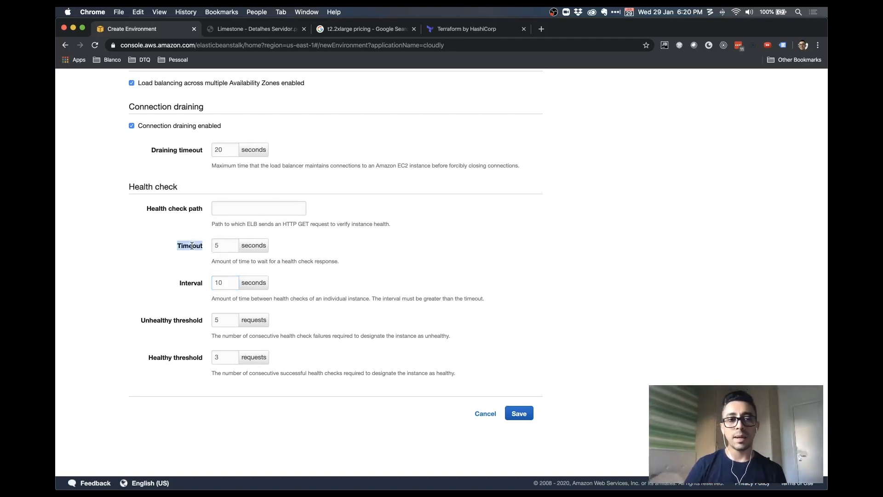
double_click(191, 283)
click(335, 283)
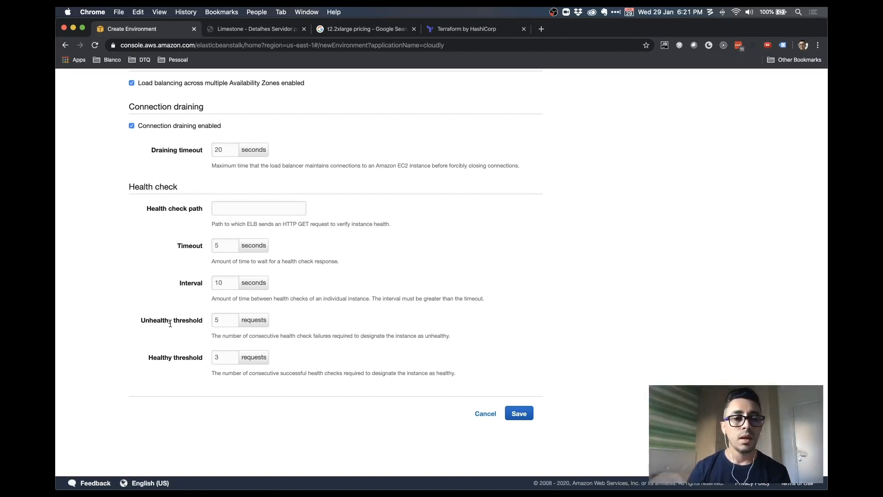
double_click(157, 319)
double_click(189, 320)
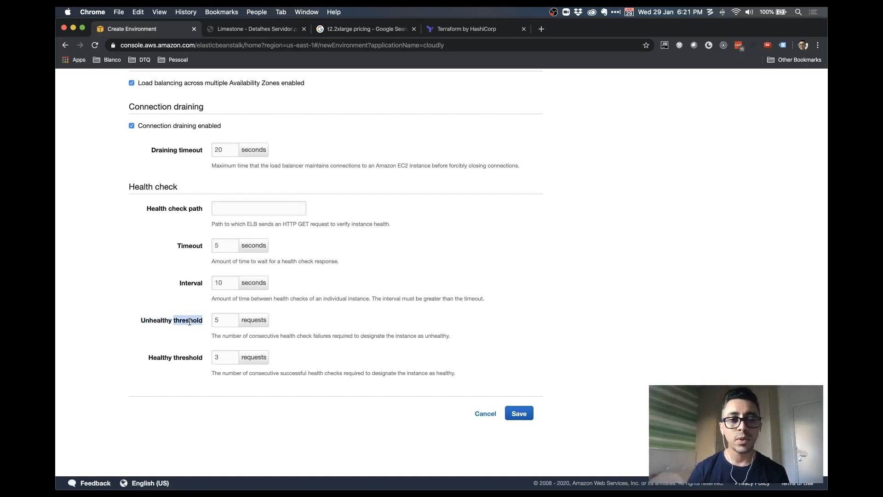
click(323, 326)
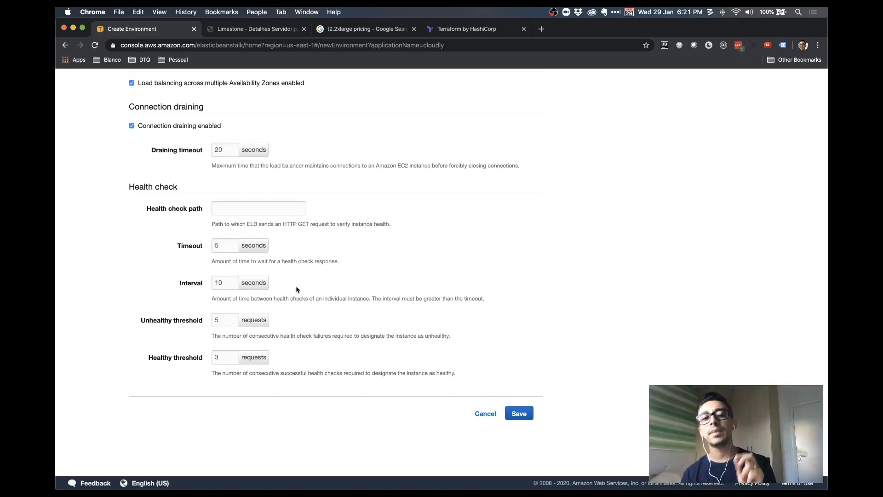
double_click(219, 282)
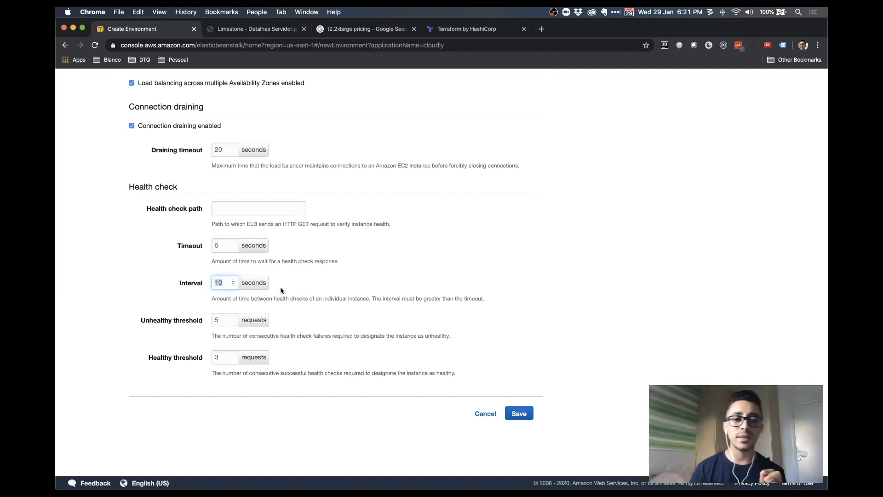
click(228, 318)
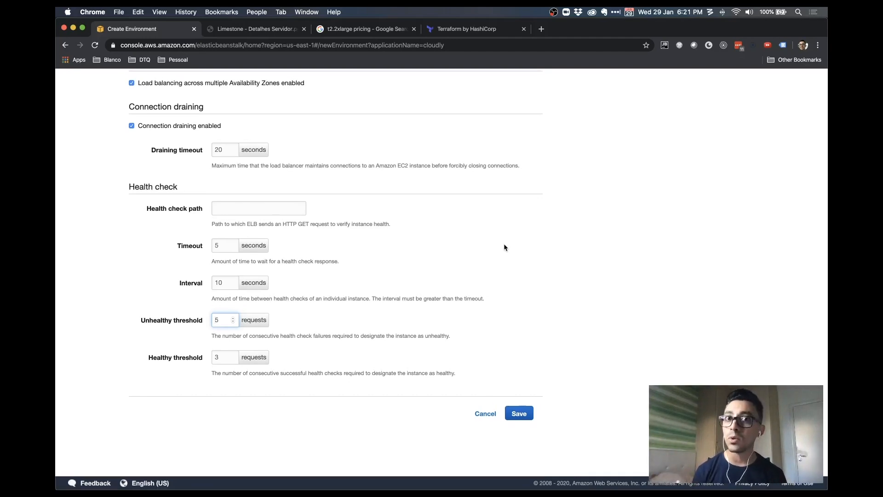
click(217, 355)
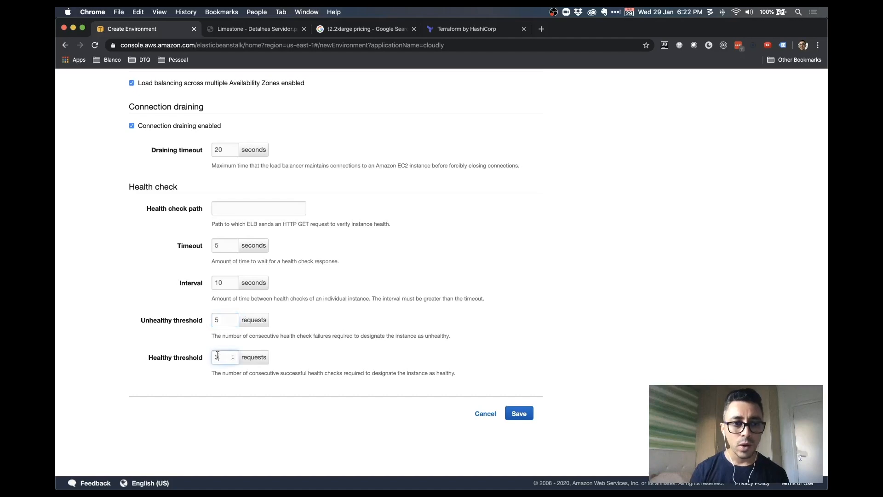
click(413, 349)
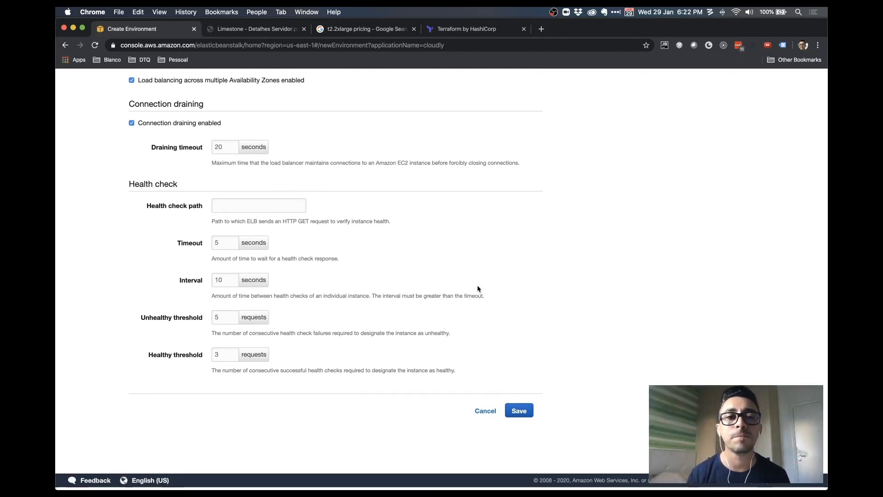
Save the modified load balancer settings
scroll(477, 289, up, 10)
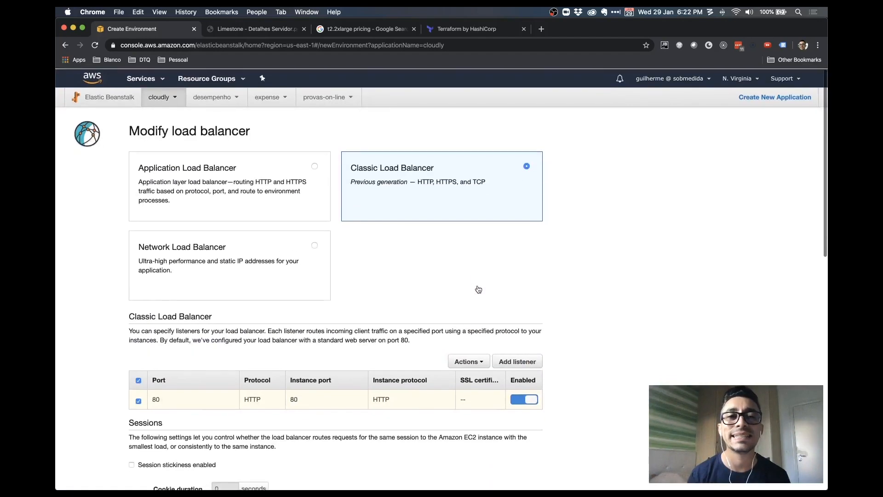
scroll(474, 290, down, 15)
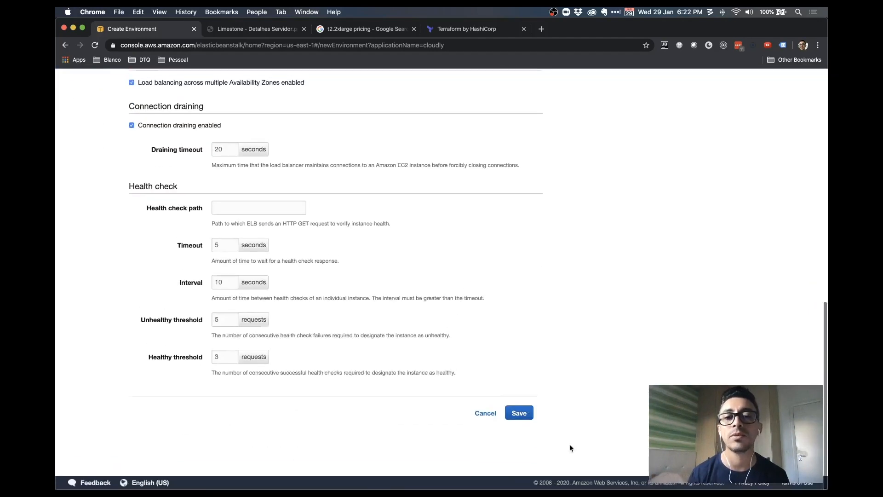
click(519, 413)
Bring up the rolling updates and deployments settings and list the deployment policy choices
scroll(547, 394, down, 4)
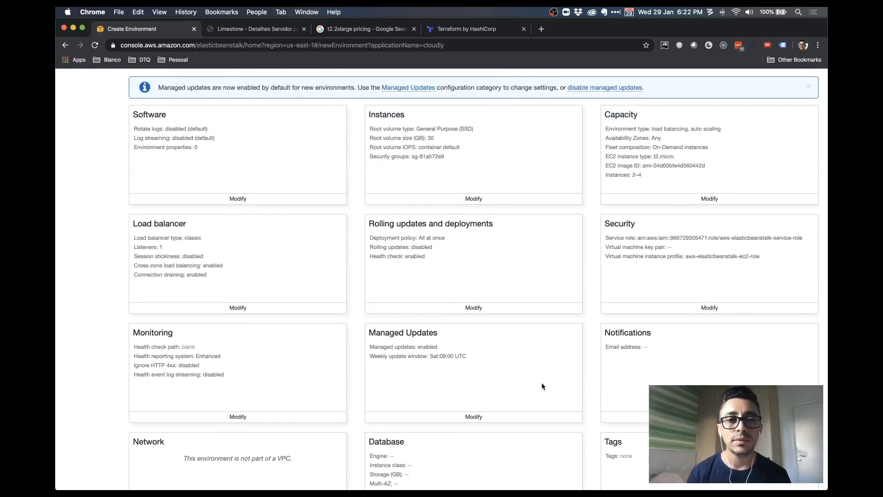
click(478, 308)
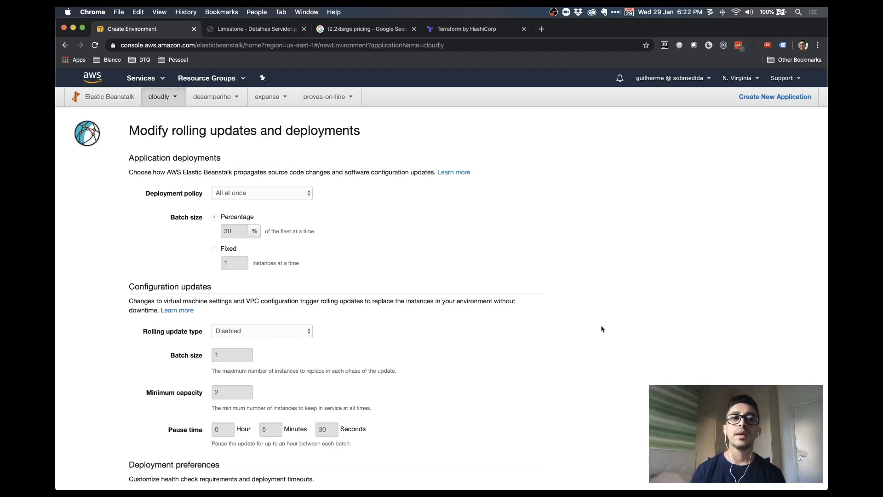
click(298, 195)
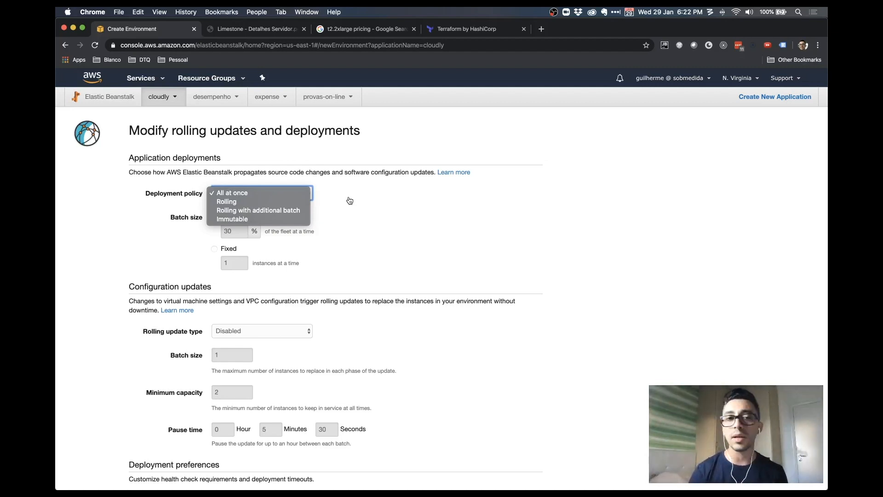
Switch the deployment policy from All at once to Rolling
click(349, 198)
click(294, 195)
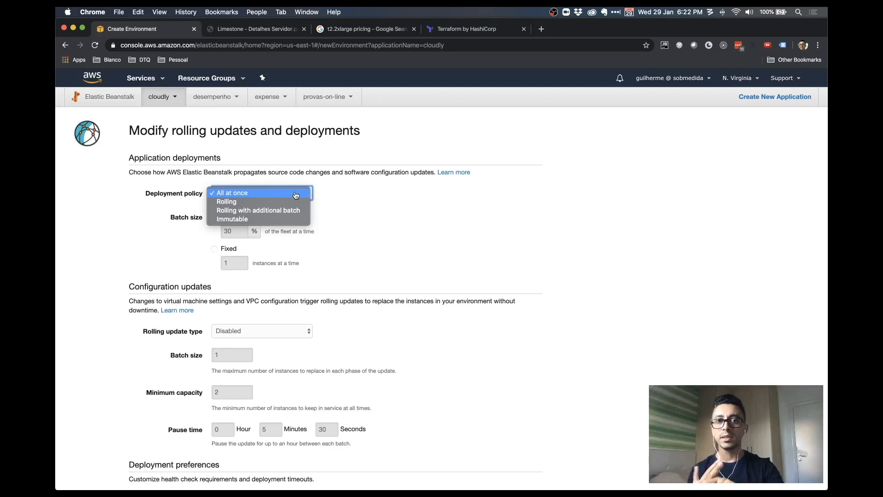
click(296, 195)
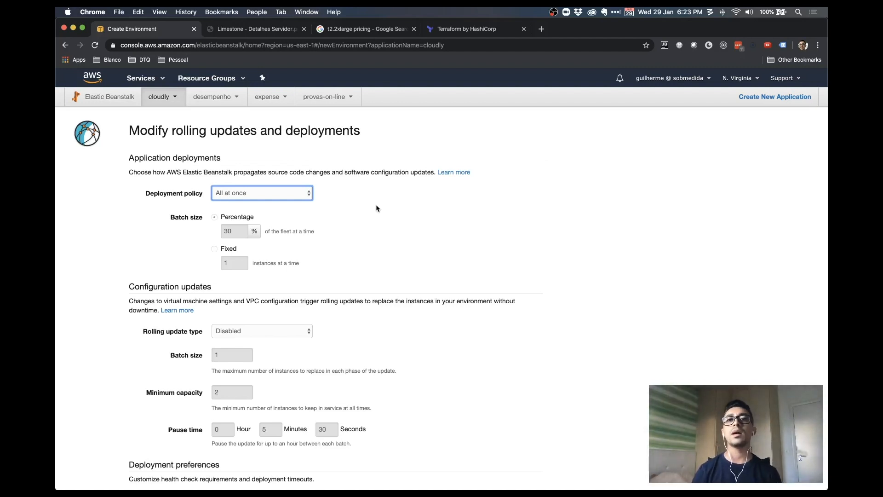
click(312, 197)
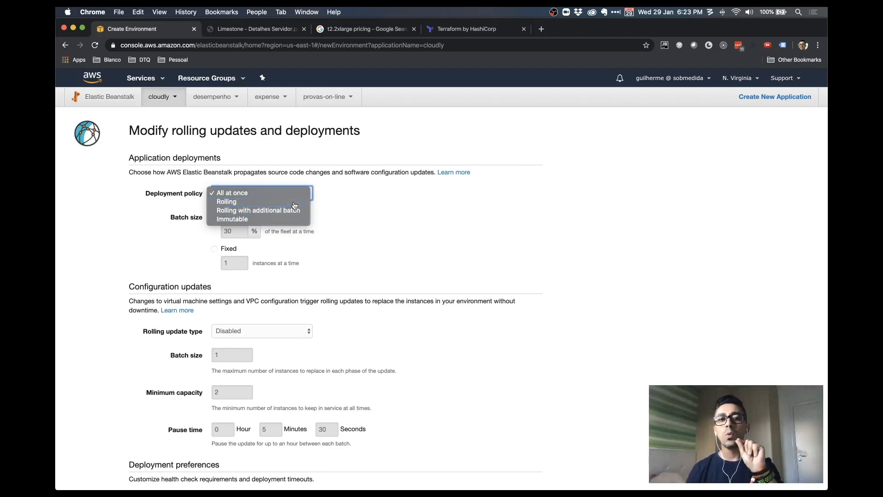
click(293, 203)
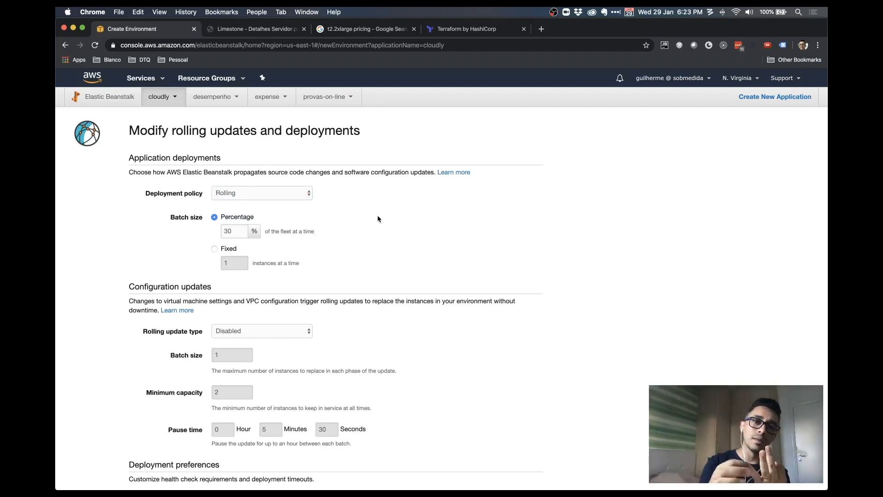
Change the deployment policy from Rolling to Immutable
click(291, 198)
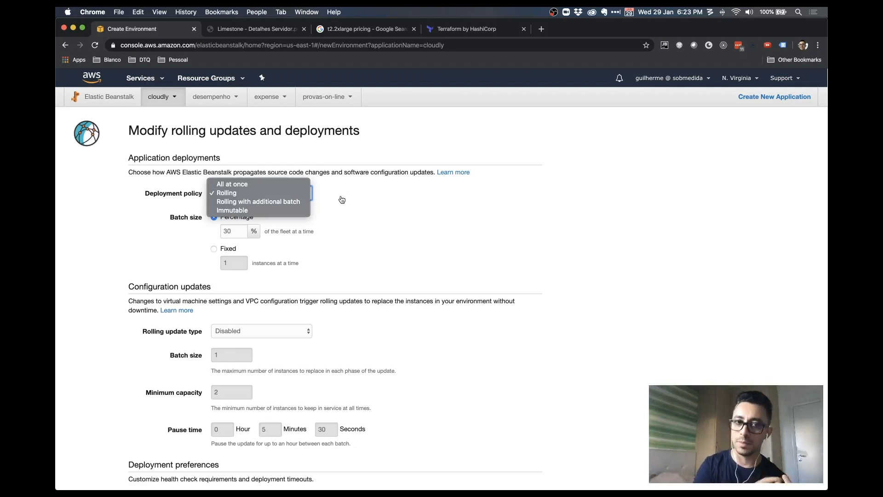
click(290, 211)
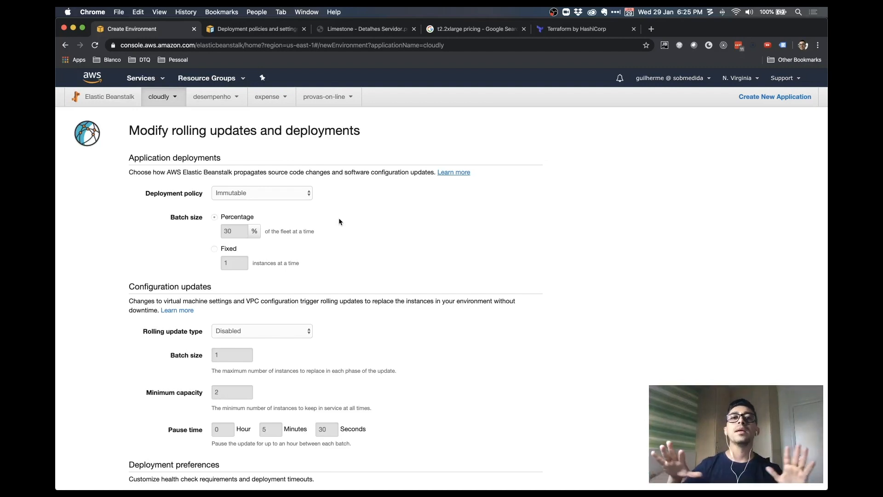
Try Rolling with additional batch, then set the deployment policy back to All at once
click(304, 192)
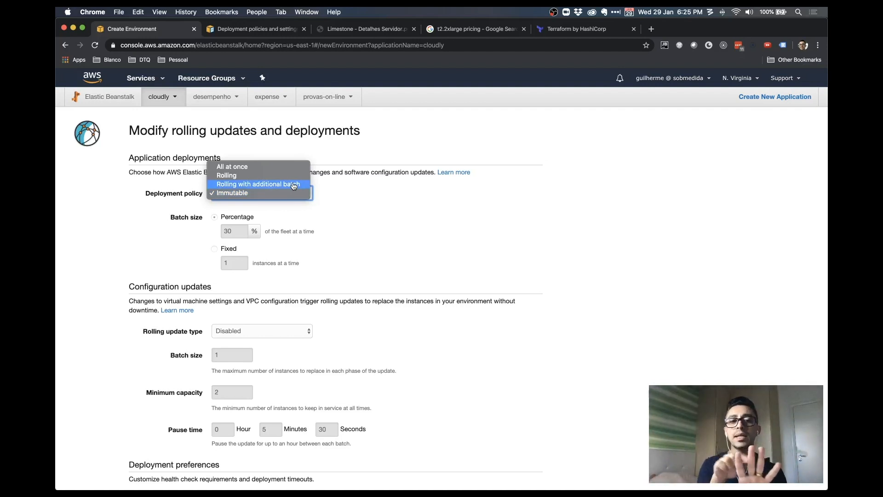
click(398, 225)
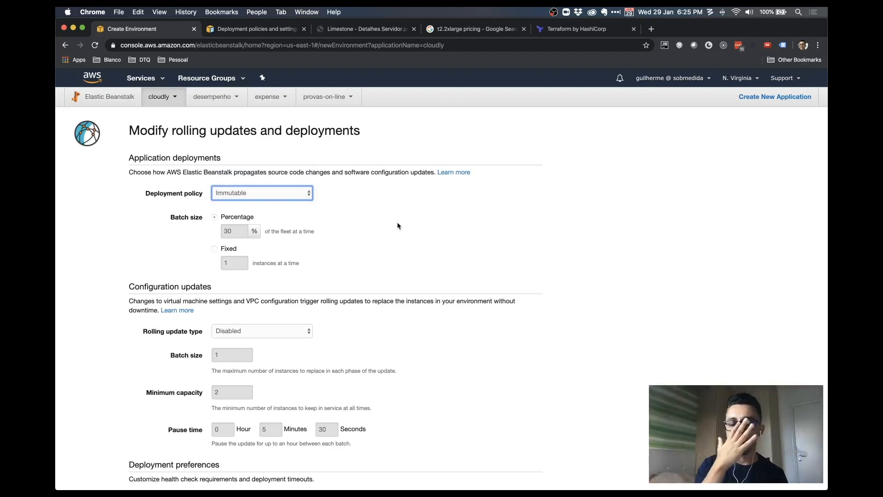
click(287, 193)
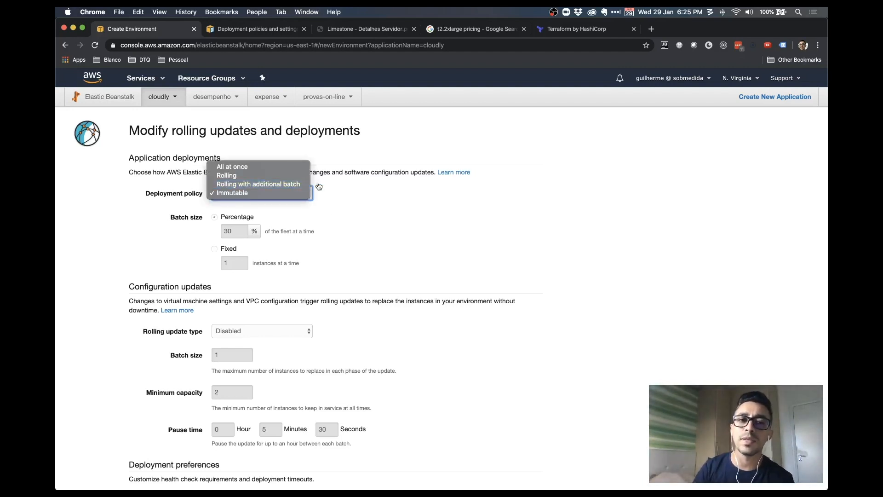
click(276, 184)
click(288, 194)
click(278, 176)
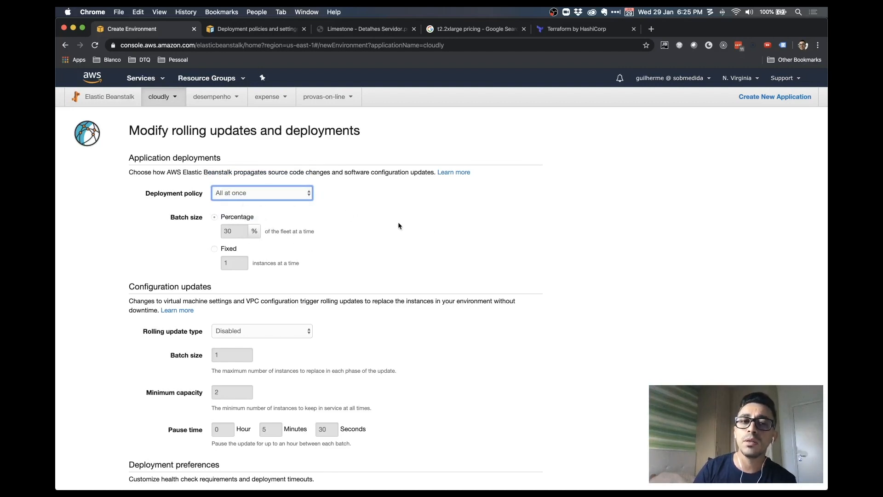
scroll(399, 222, down, 3)
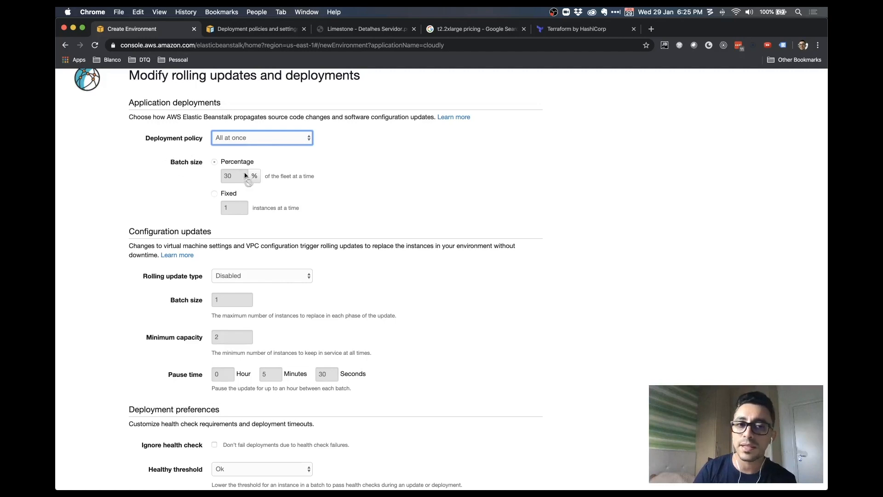
scroll(363, 218, down, 6)
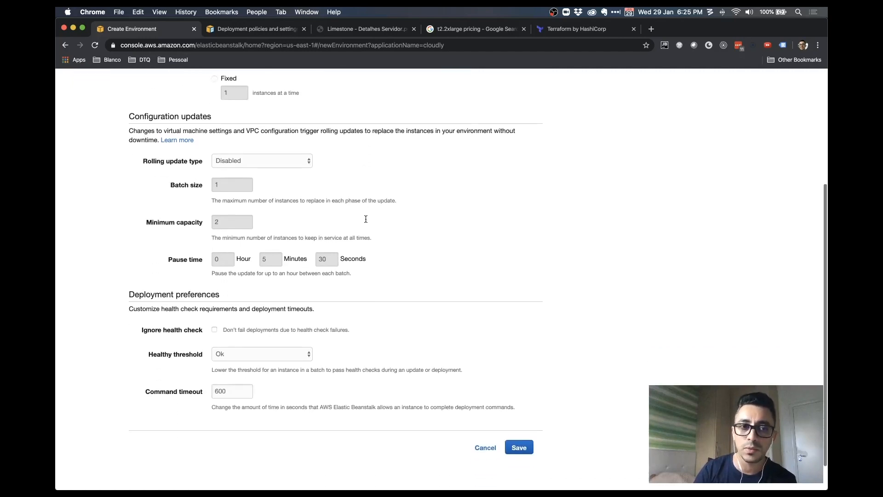
click(298, 165)
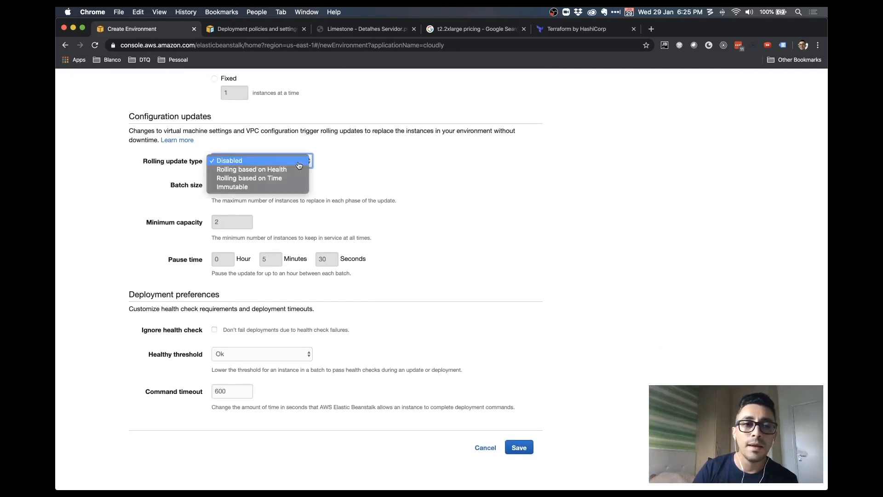
click(368, 171)
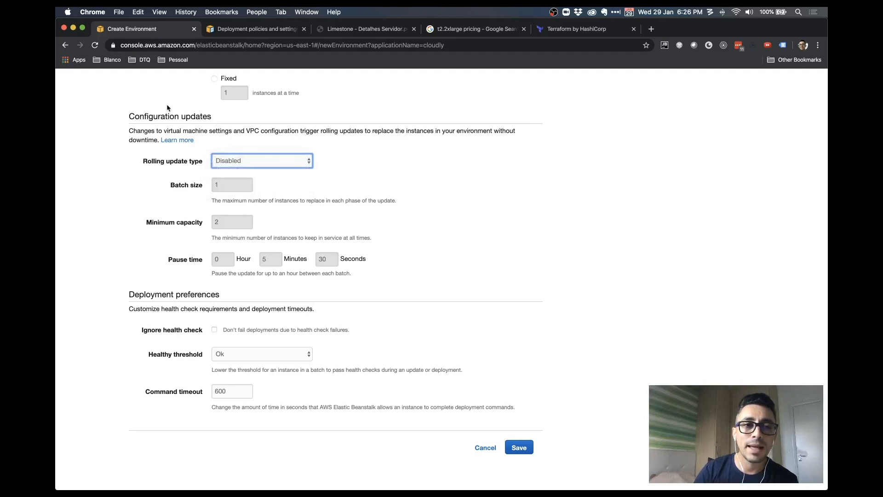
scroll(546, 219, up, 1)
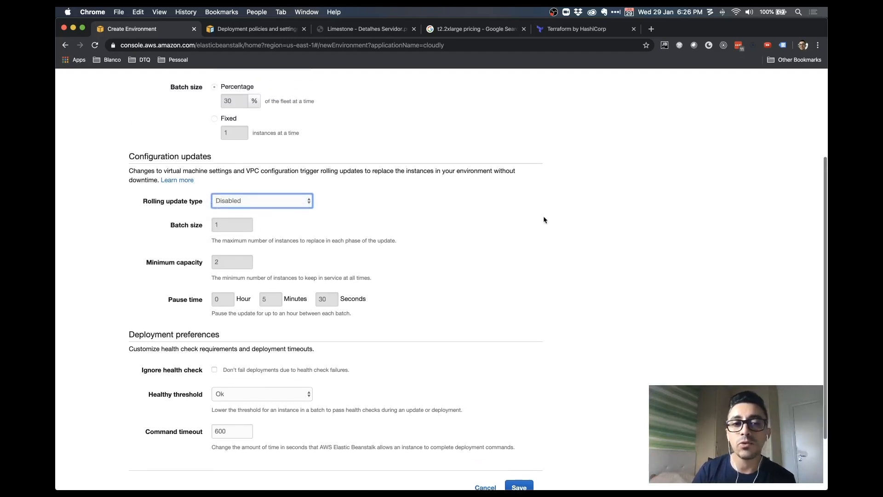
scroll(540, 221, down, 1)
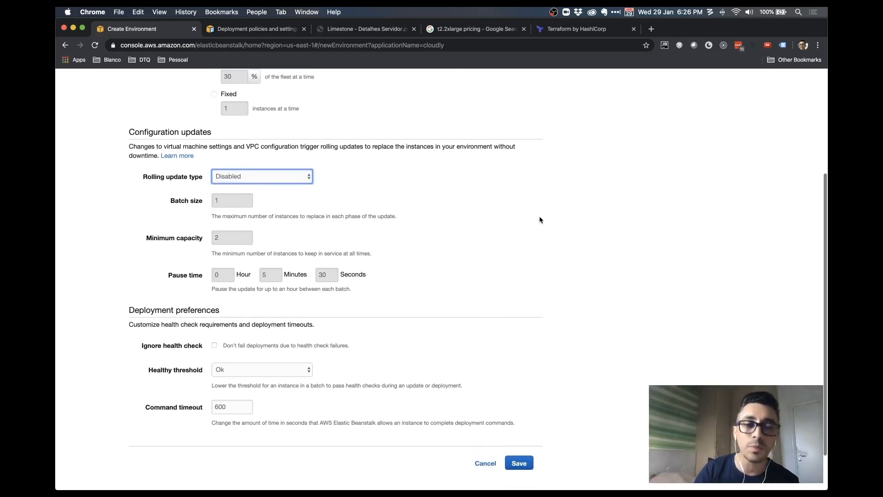
scroll(402, 184, up, 3)
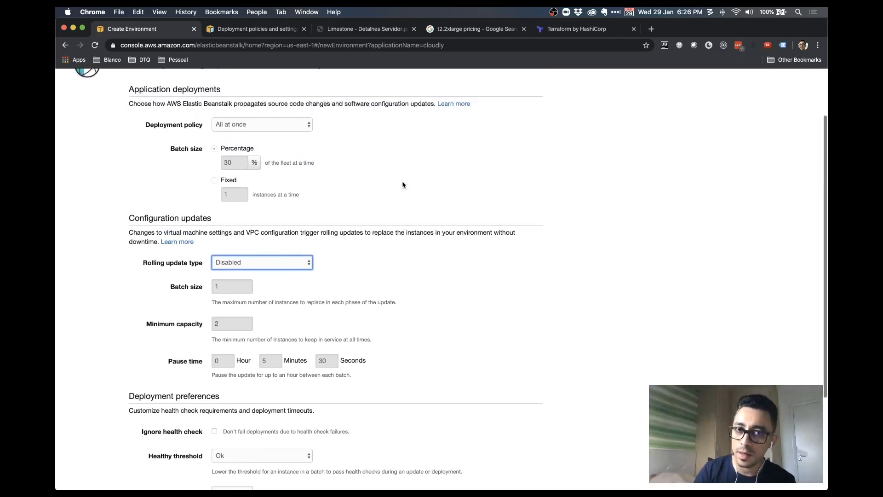
scroll(403, 183, down, 5)
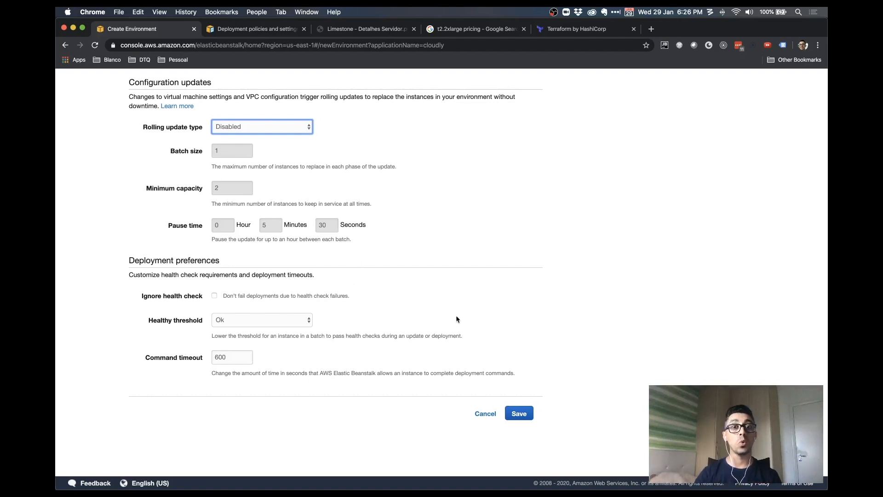
scroll(458, 315, up, 5)
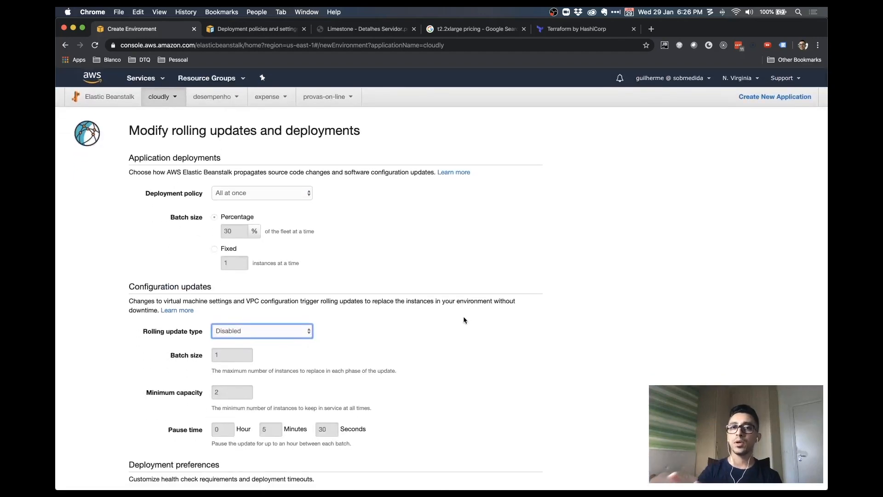
Set the deployment policy to Rolling, with batches of 30 percent, and recheck the options
scroll(463, 320, down, 5)
scroll(463, 319, up, 5)
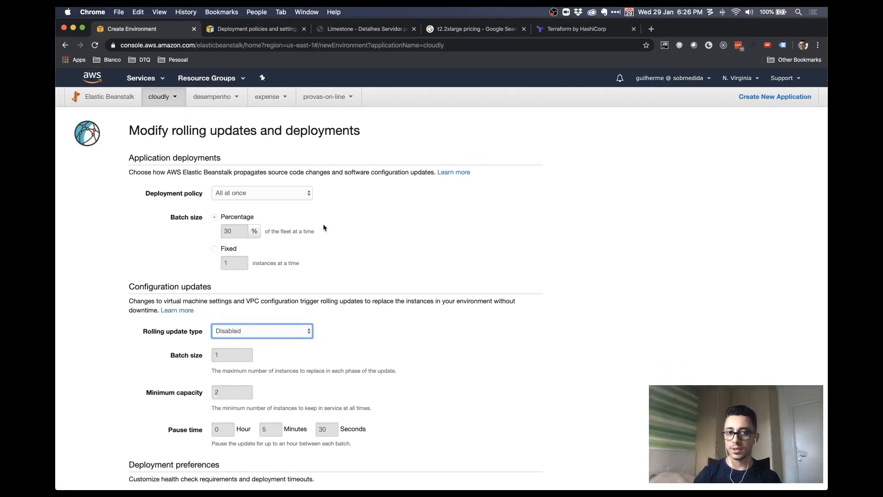
click(305, 194)
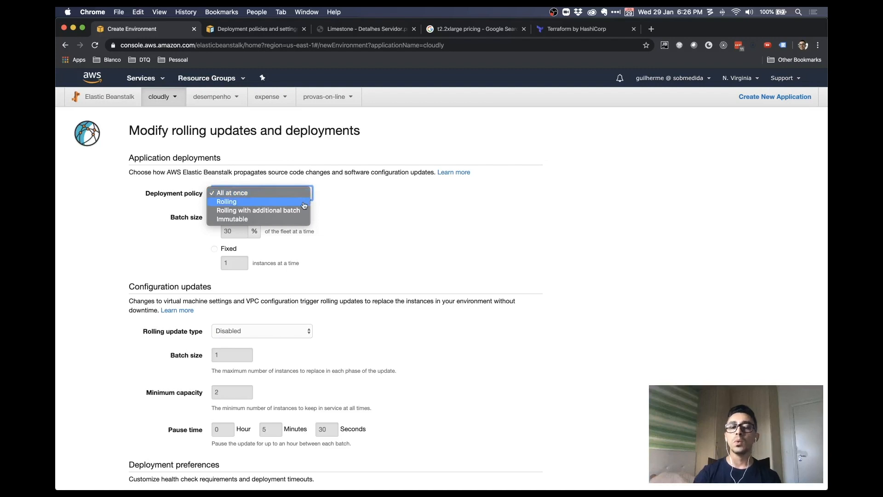
click(304, 204)
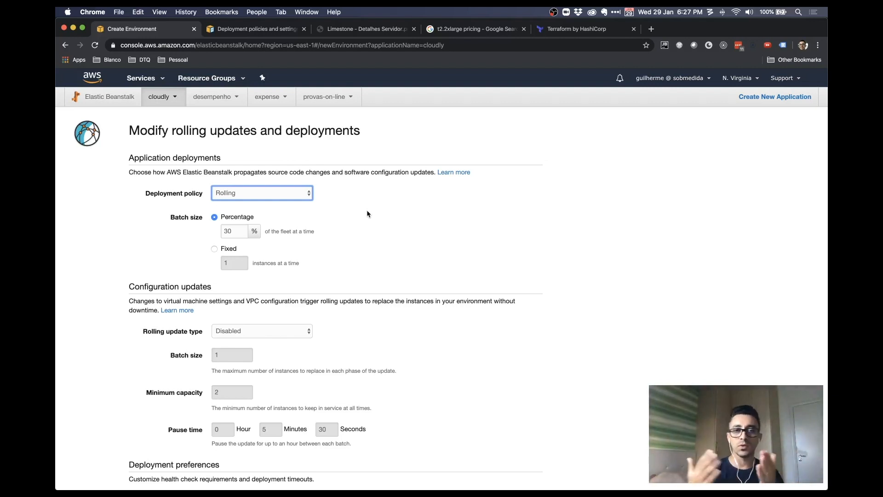
click(265, 197)
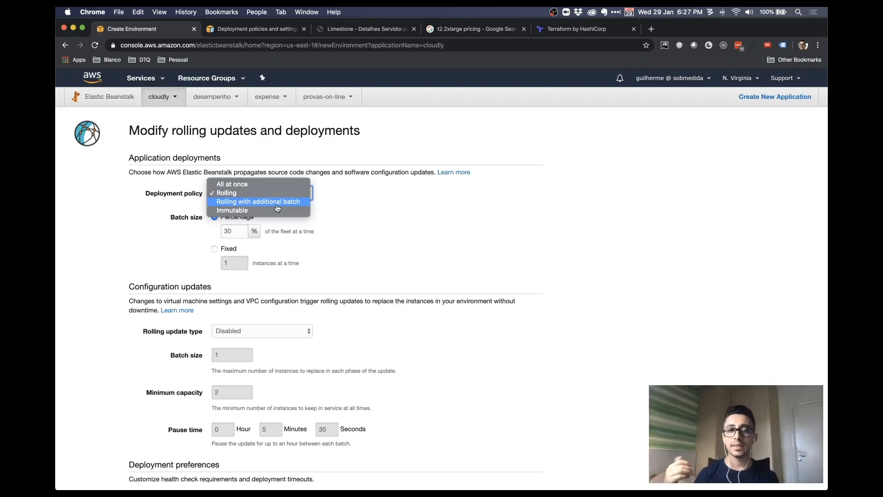
click(472, 228)
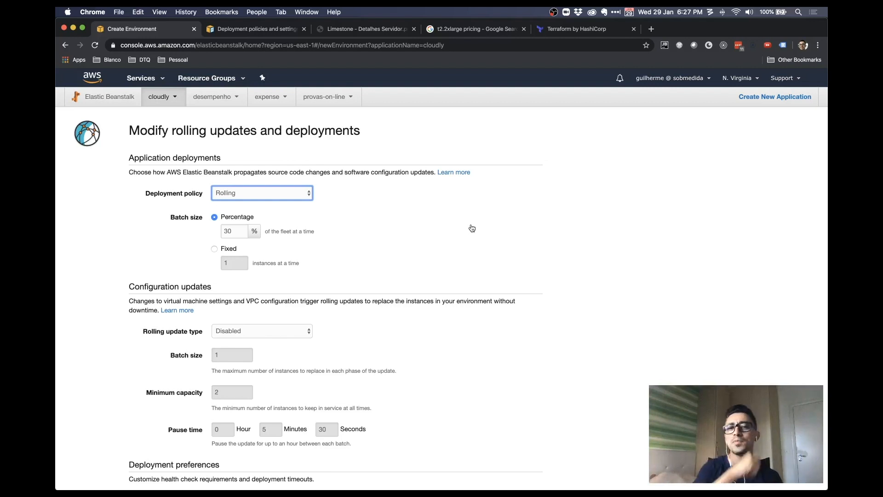
scroll(472, 228, down, 5)
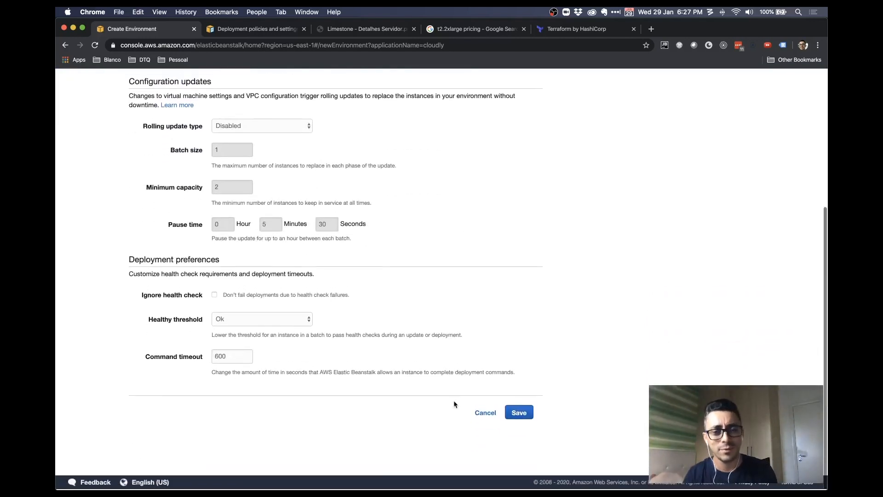
Discard the deployment changes and return to the Cloudly-Prod configuration overview
click(484, 413)
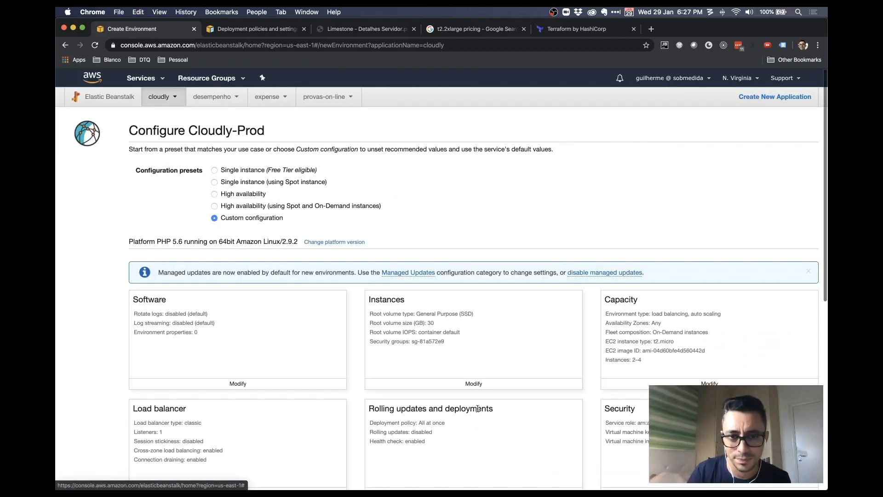
scroll(522, 360, down, 3)
scroll(522, 360, down, 3)
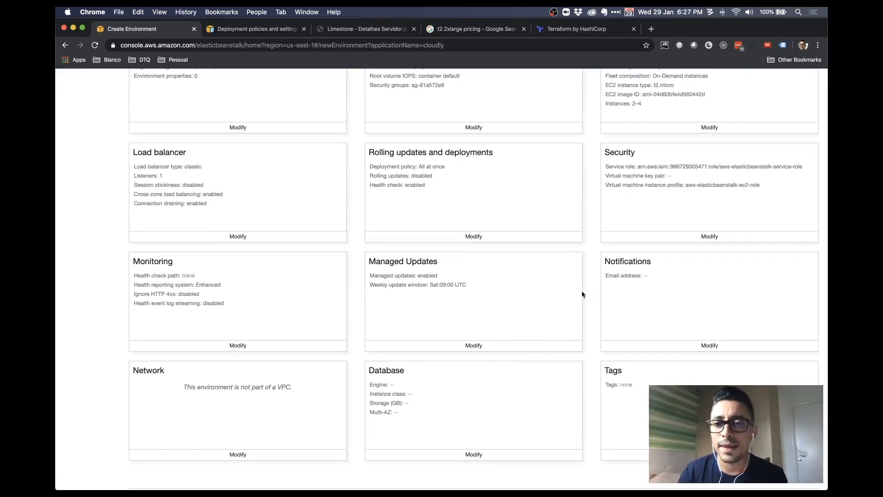
Assign the ssm-prd-kp EC2 key pair in the security settings and save
click(708, 237)
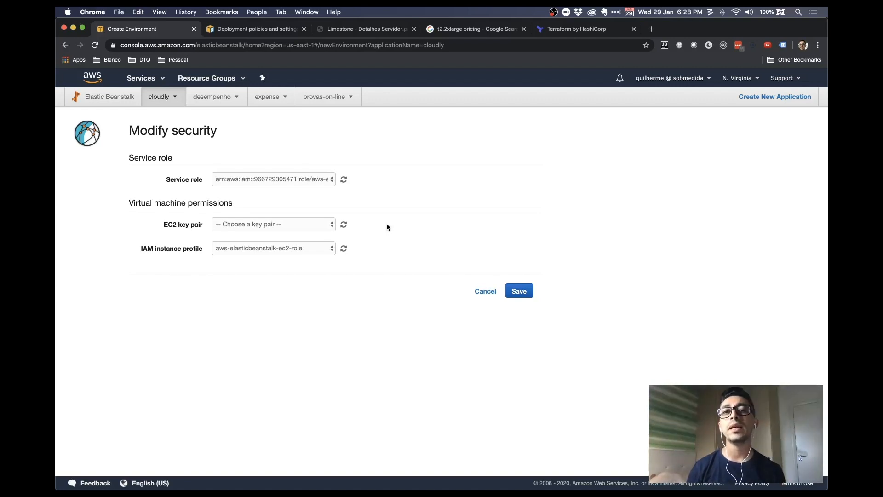
click(303, 229)
click(269, 234)
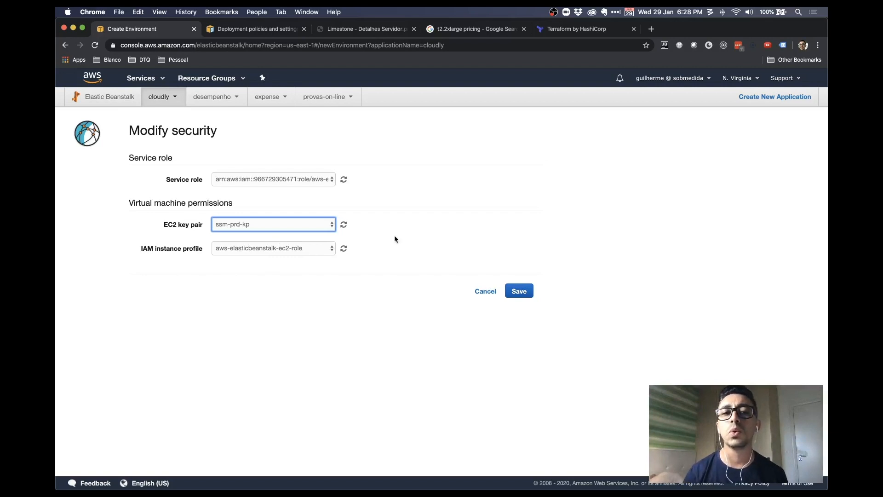
click(519, 294)
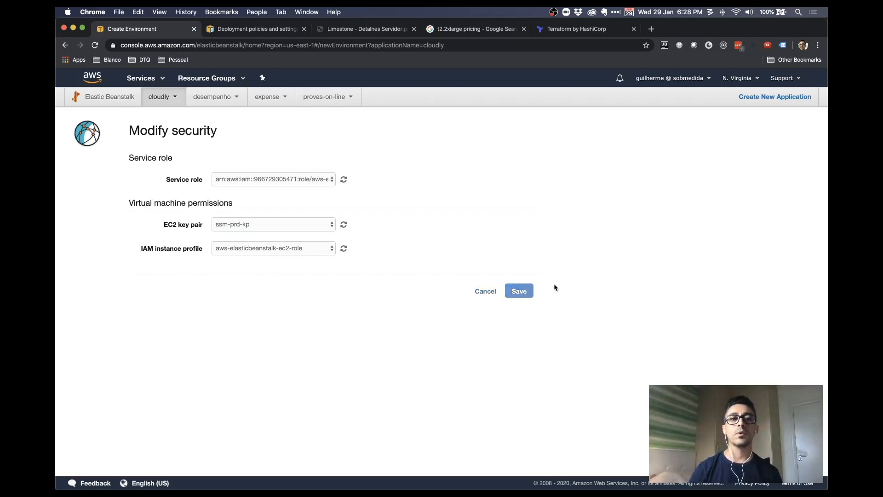
scroll(555, 283, down, 5)
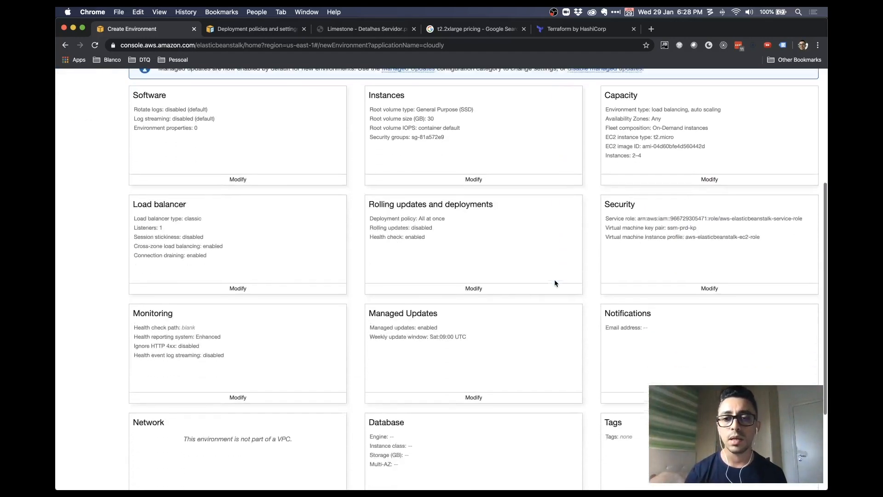
scroll(554, 283, down, 2)
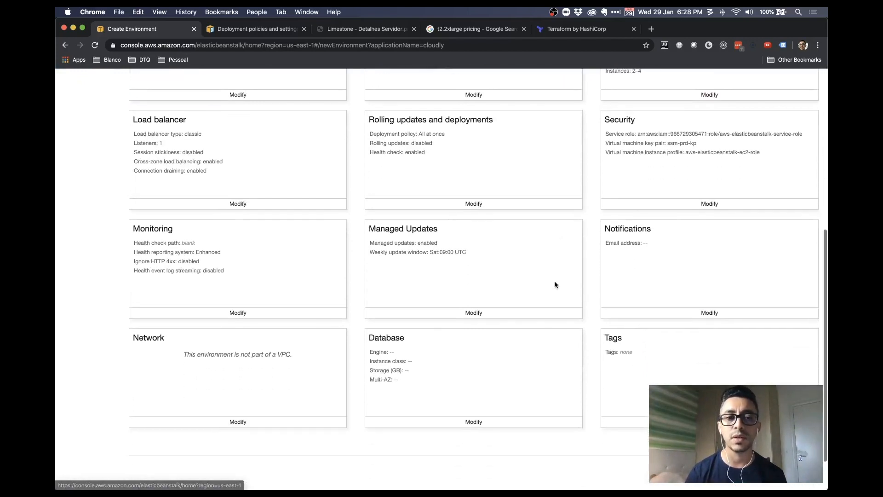
scroll(223, 305, up, 2)
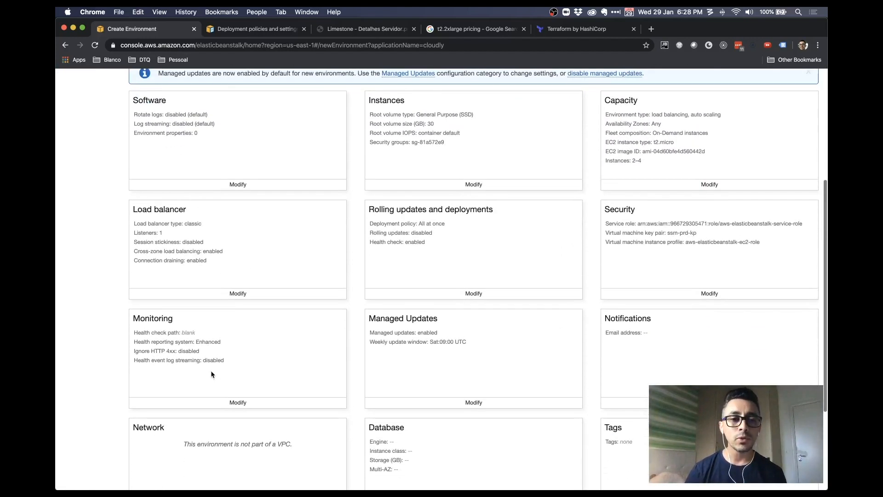
click(237, 402)
scroll(669, 318, down, 3)
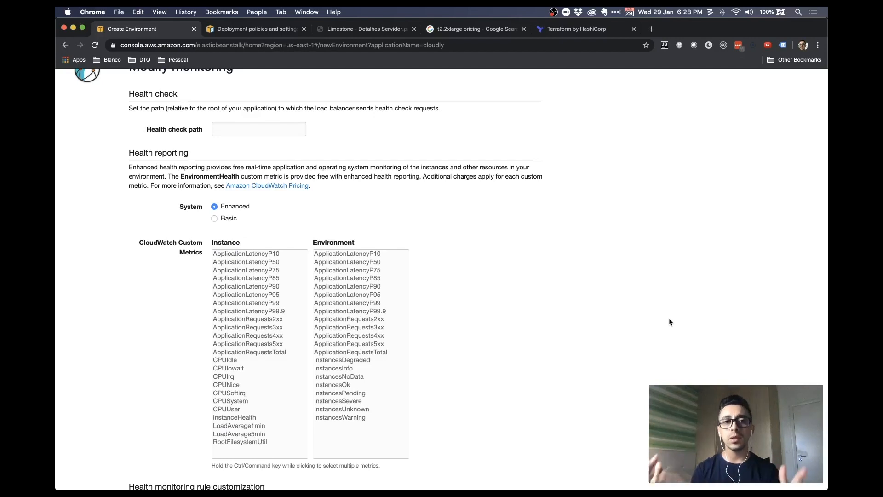
scroll(678, 322, up, 2)
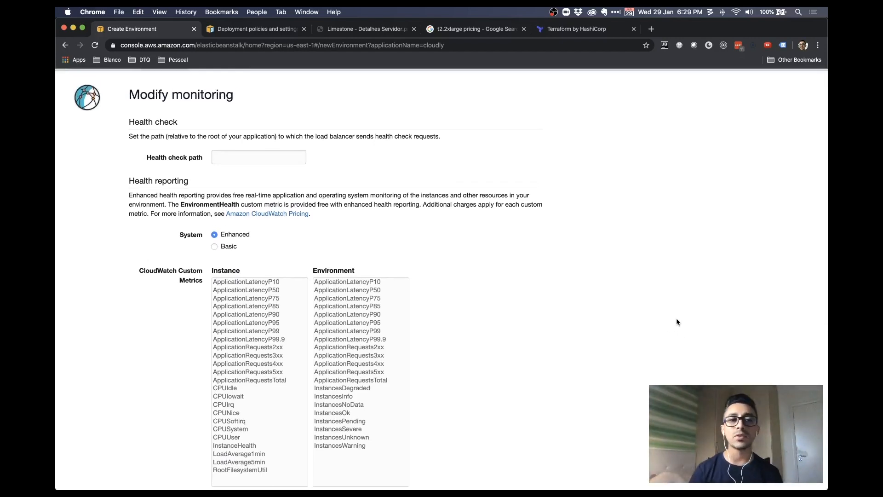
scroll(677, 318, up, 2)
click(228, 189)
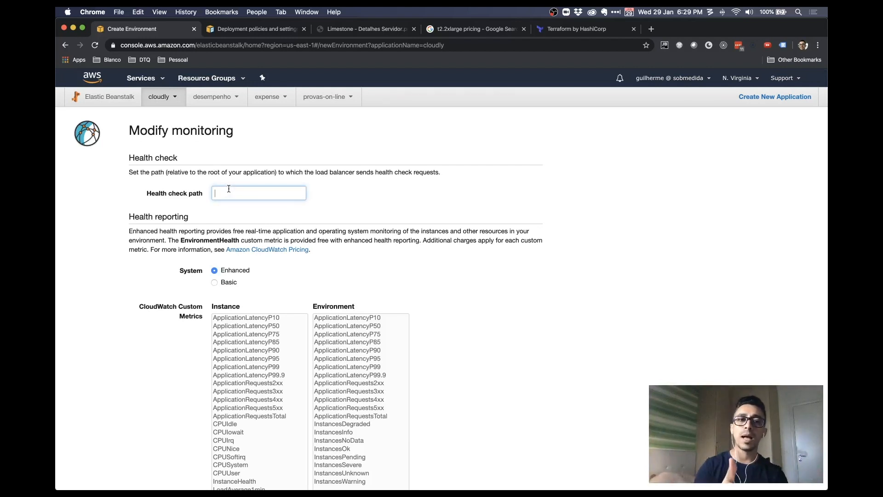
text(/health_cvhe)
key(BackSpace)
key(BackSpace)
key(BackSpace)
text(hecl.p)
key(BackSpace)
key(BackSpace)
text(k)
key(super+a)
key(BackSpace)
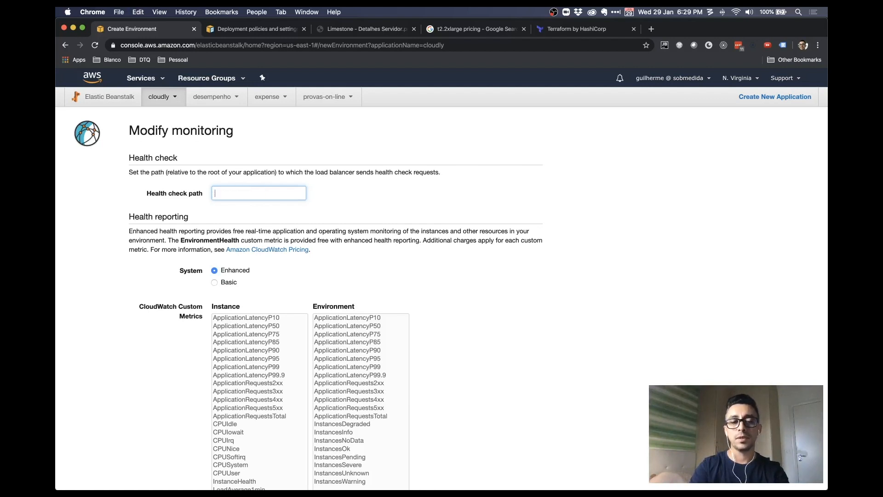
click(466, 277)
scroll(466, 276, down, 3)
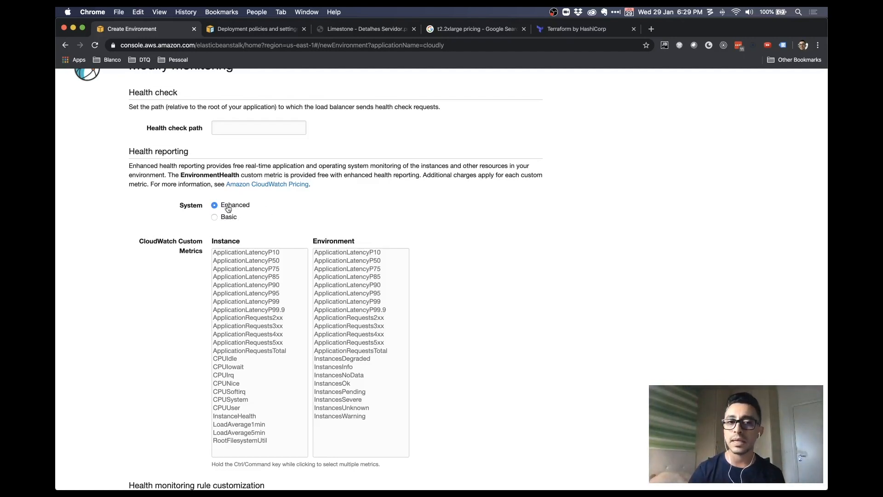
scroll(419, 239, down, 2)
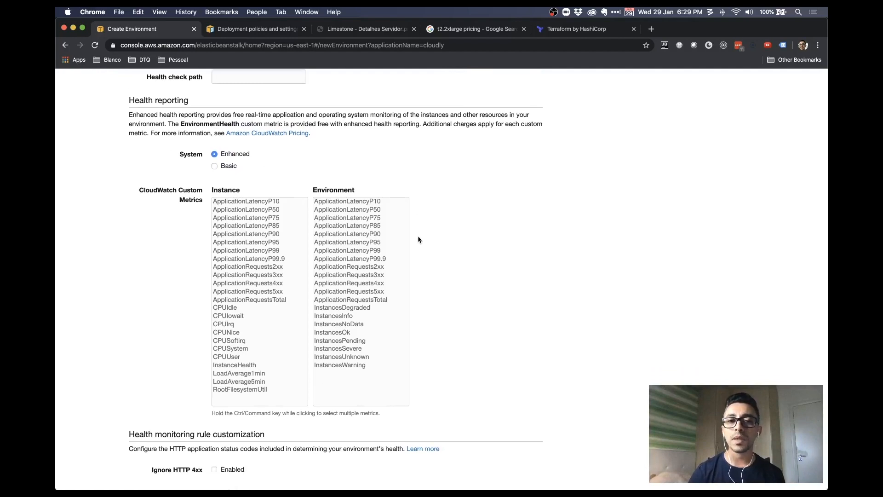
scroll(417, 238, down, 1)
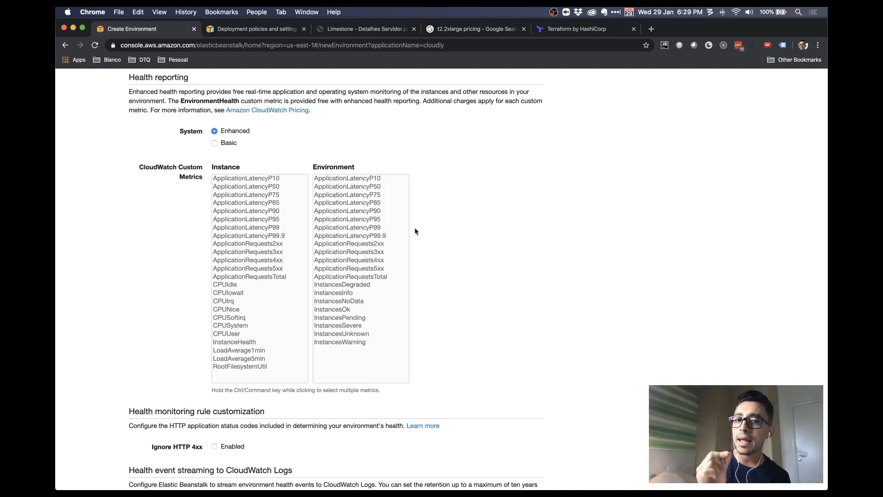
scroll(415, 230, down, 2)
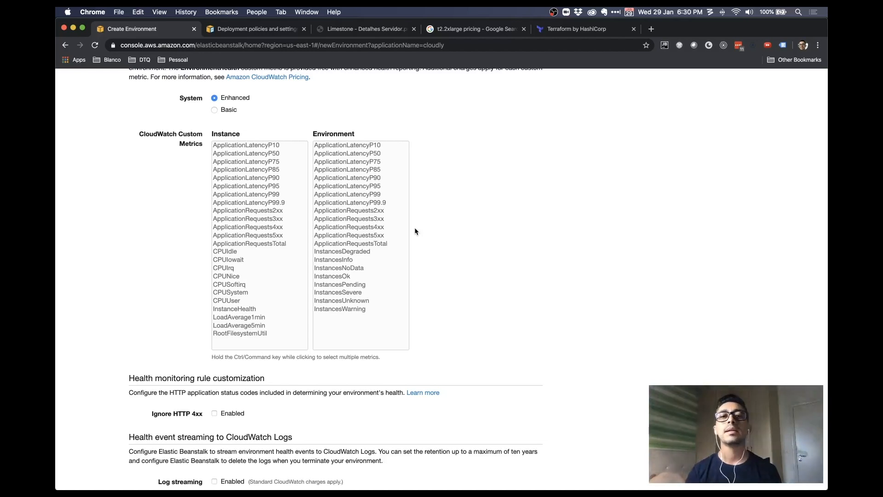
scroll(435, 225, down, 1)
scroll(446, 226, down, 6)
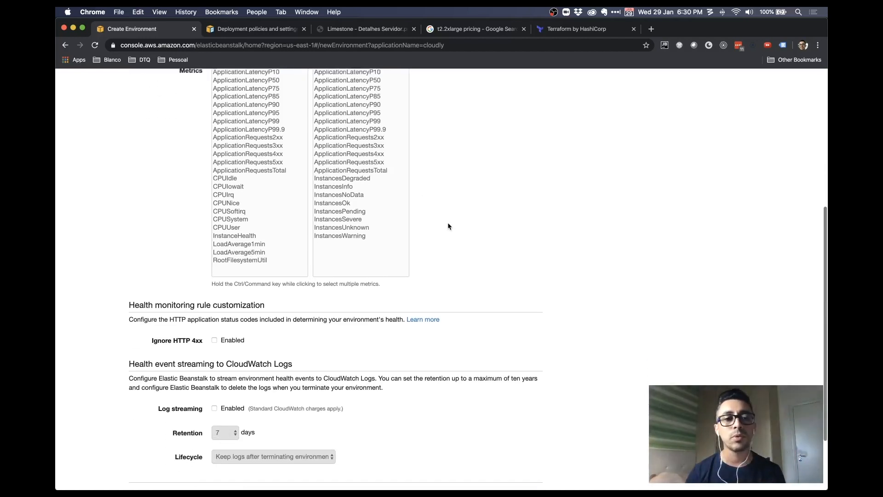
Point out the Ignore HTTP 4xx setting and the health event streaming section
scroll(449, 227, down, 1)
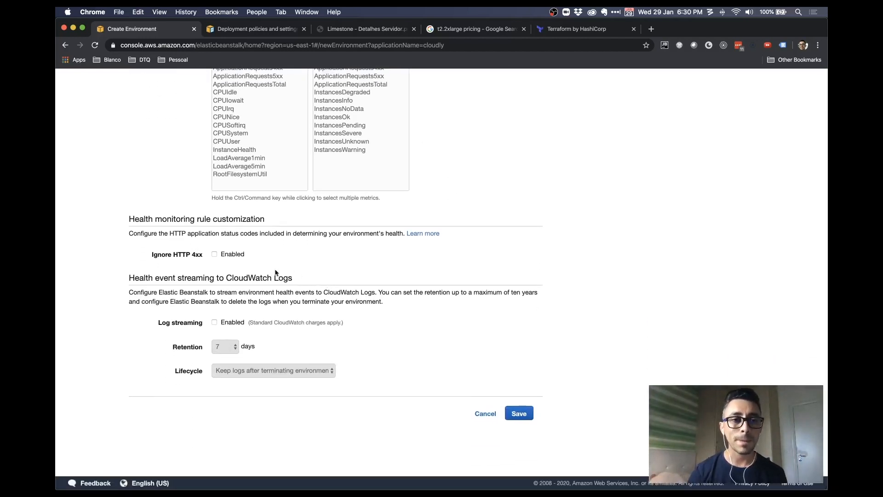
triple_click(195, 255)
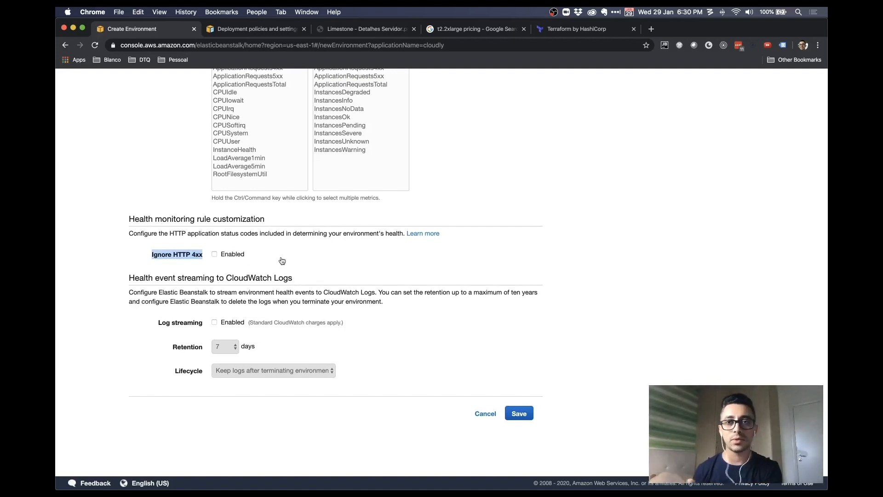
click(534, 217)
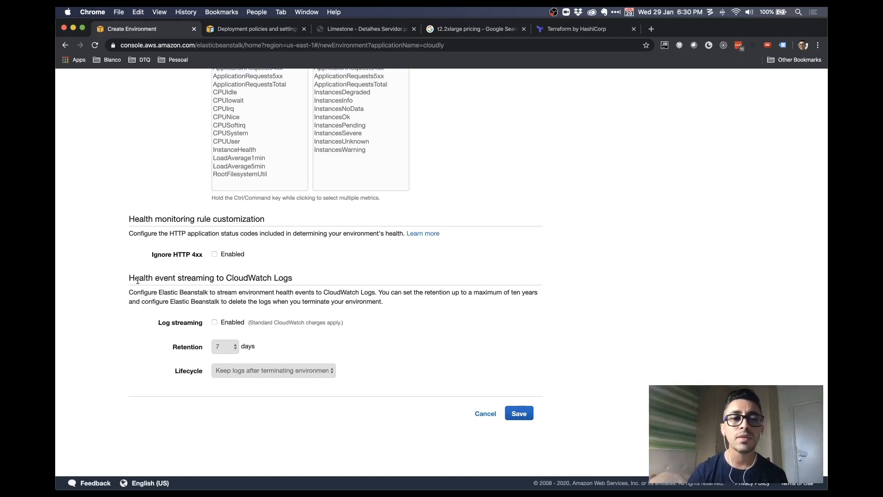
drag(140, 279, 180, 277)
click(324, 280)
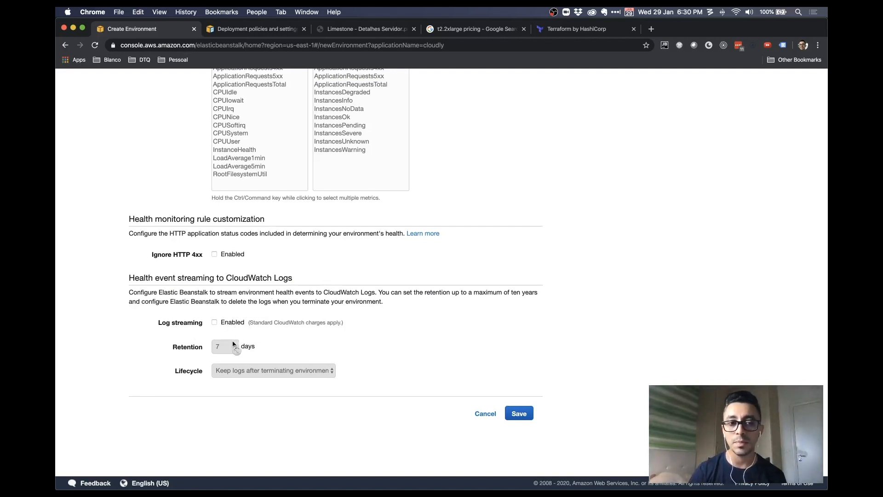
Enable health event streaming to CloudWatch Logs, keep logs after termination, and save monitoring settings
click(215, 322)
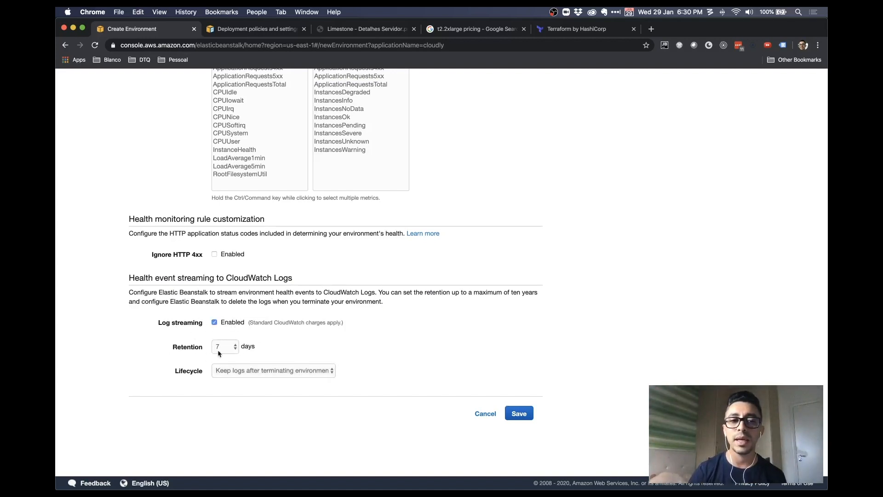
click(292, 368)
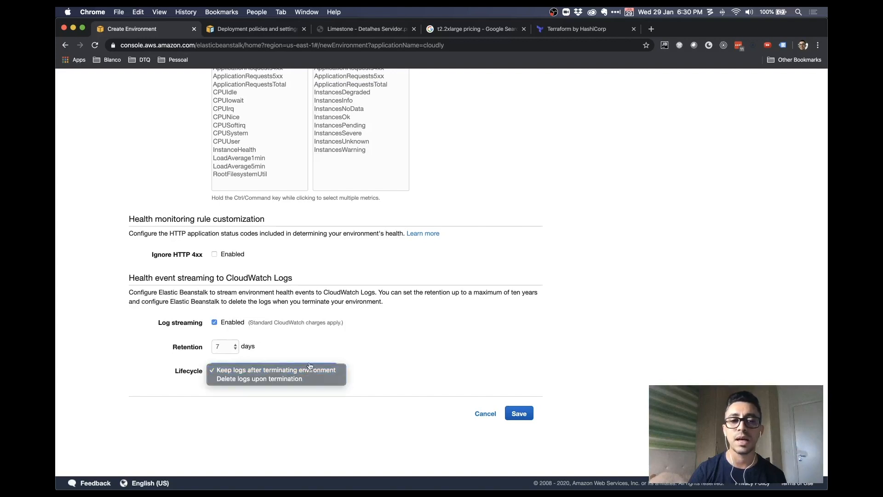
click(307, 369)
click(301, 376)
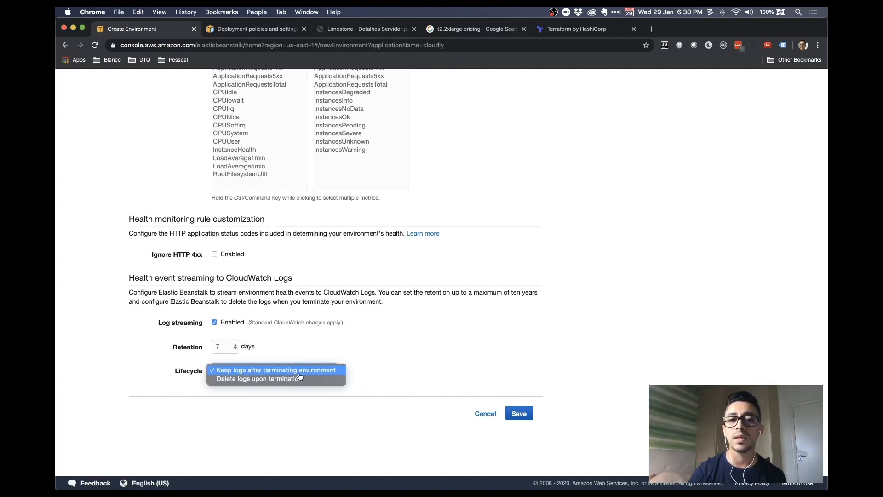
click(429, 363)
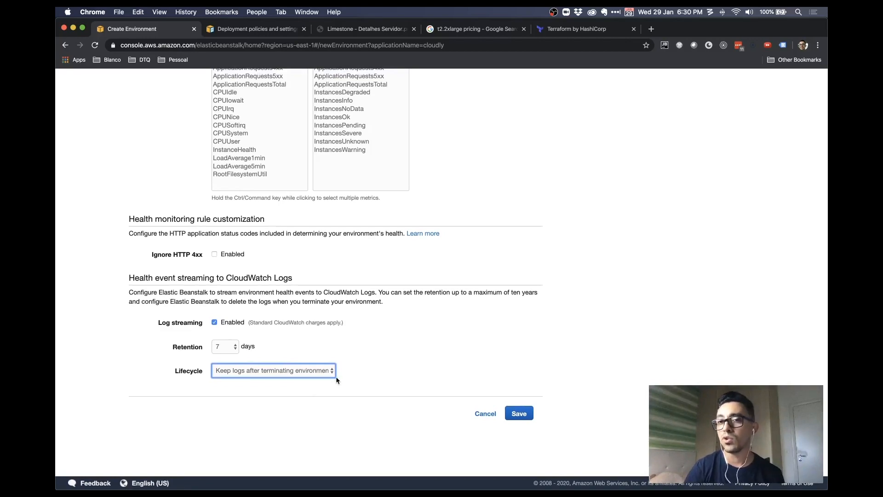
scroll(445, 371, up, 8)
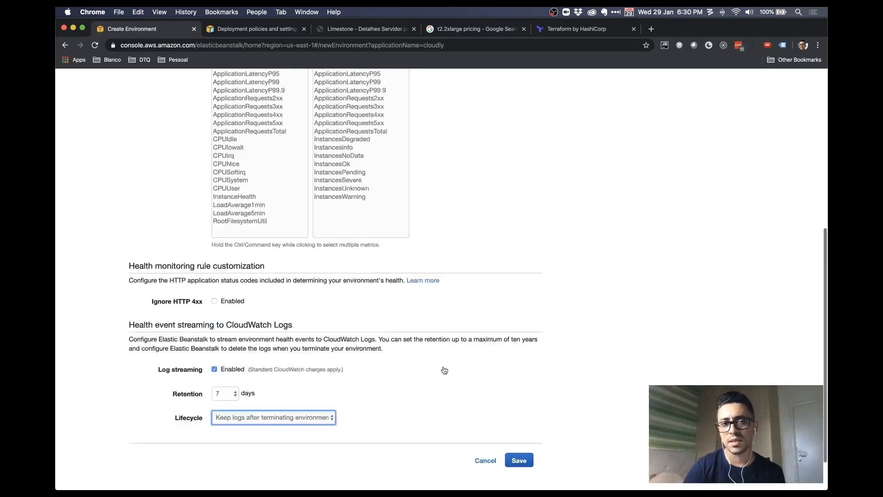
scroll(445, 371, down, 8)
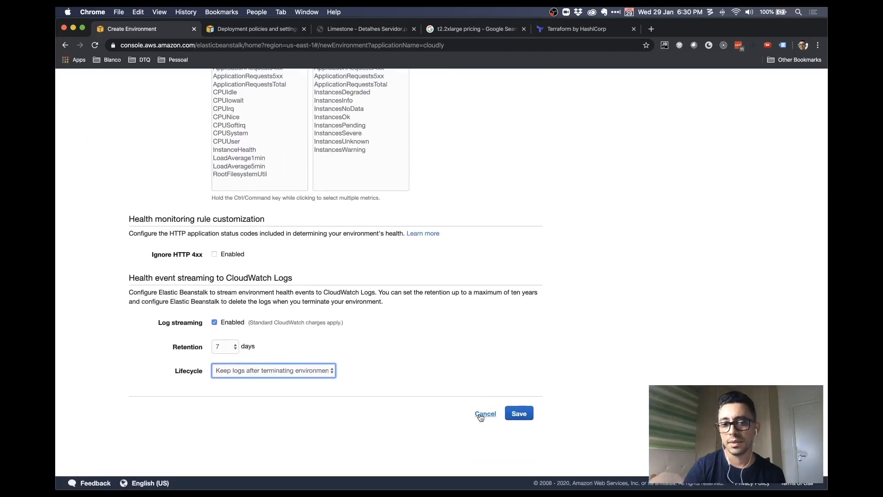
click(516, 412)
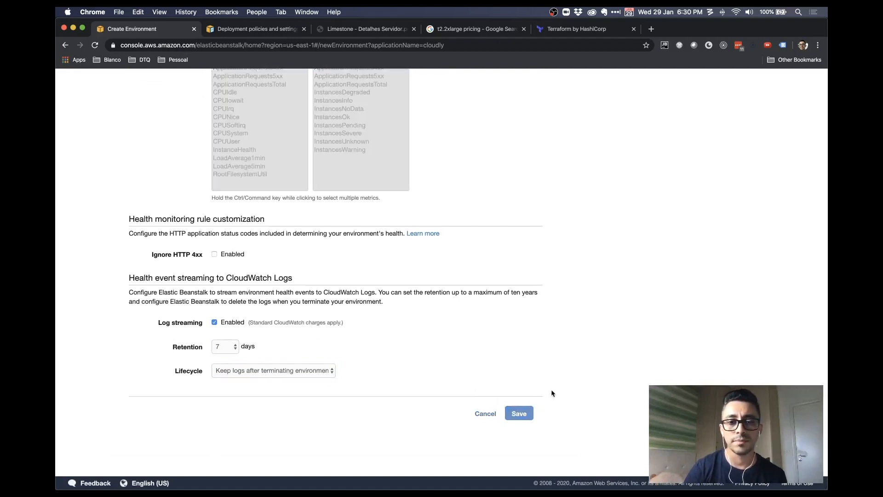
scroll(558, 383, down, 5)
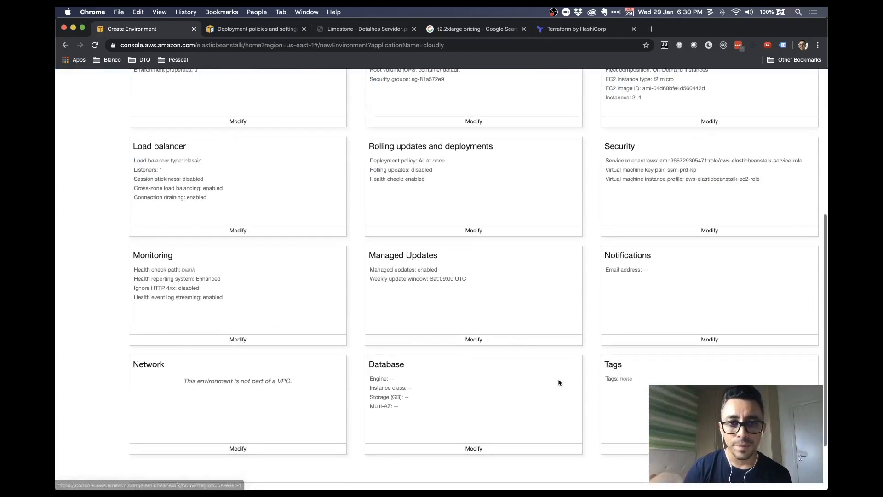
click(471, 340)
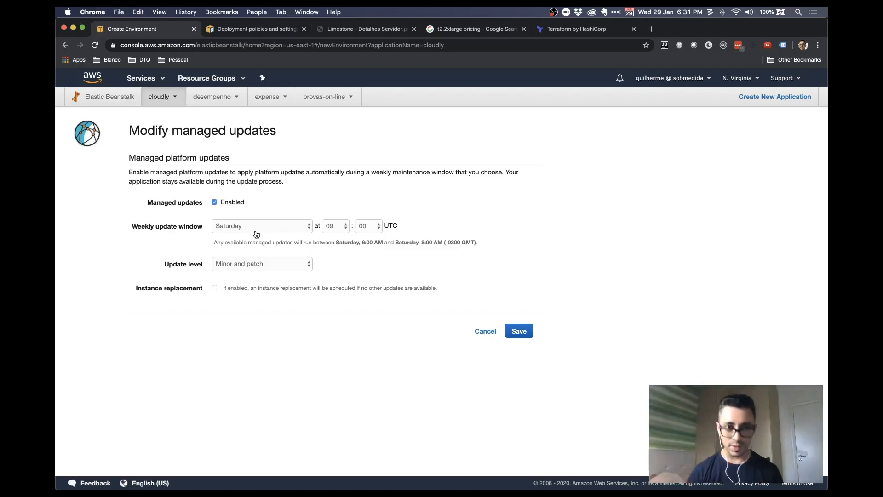
click(288, 266)
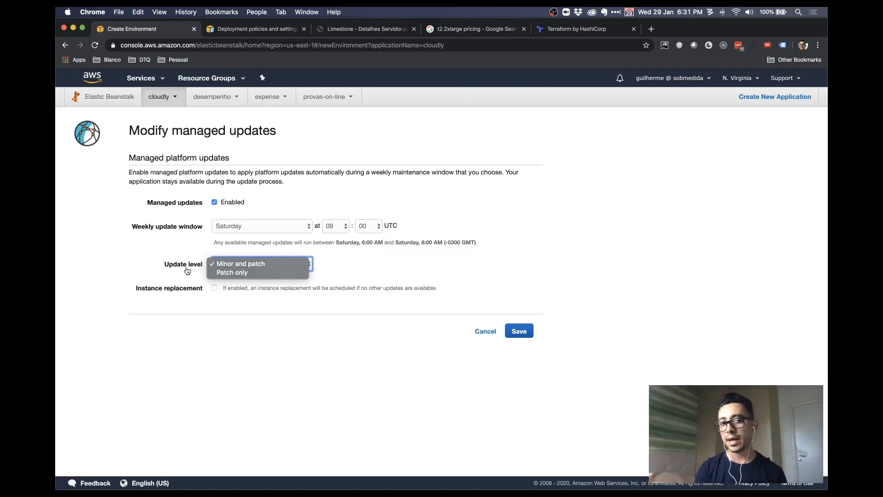
click(190, 289)
click(213, 288)
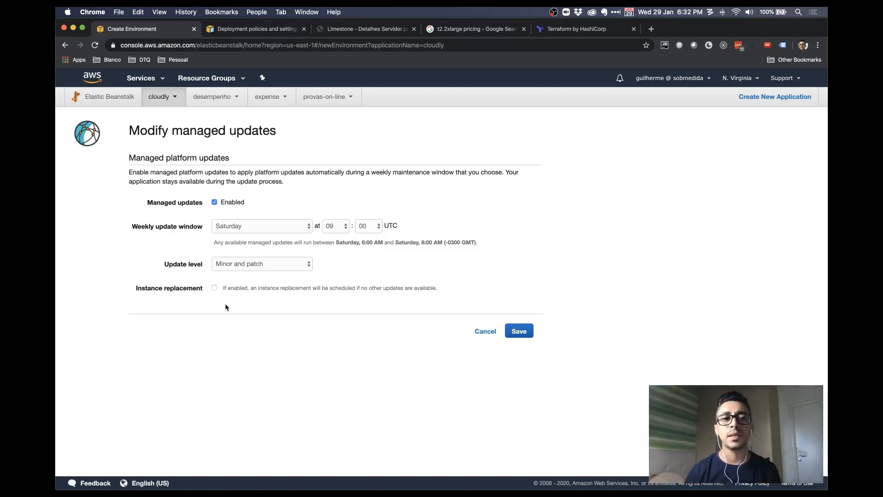
click(528, 333)
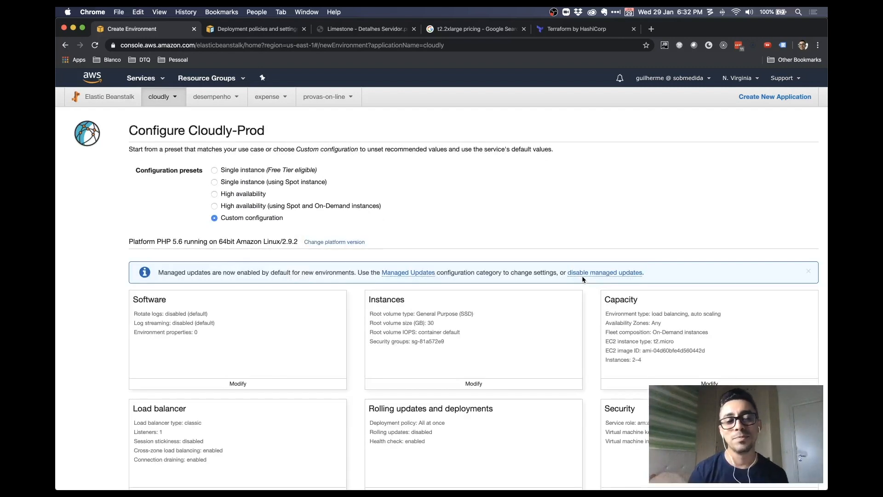
Enter the notification e-mail address in the Notifications settings and save it
scroll(583, 279, down, 7)
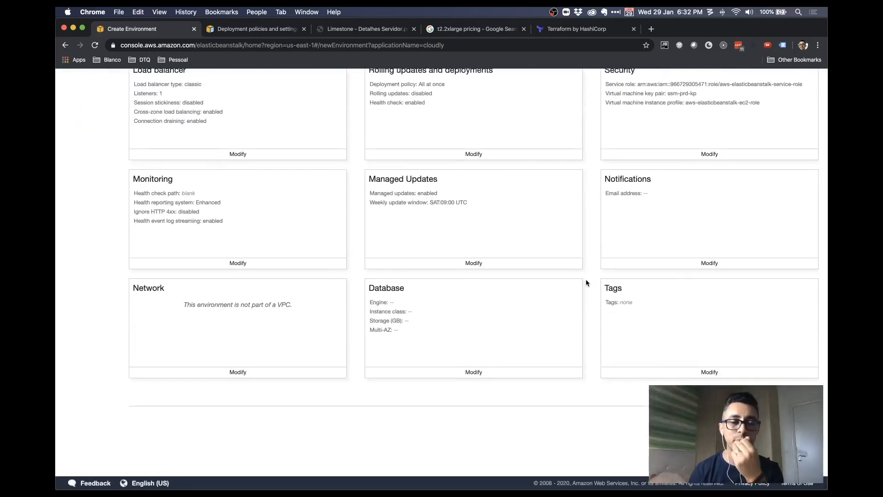
click(718, 265)
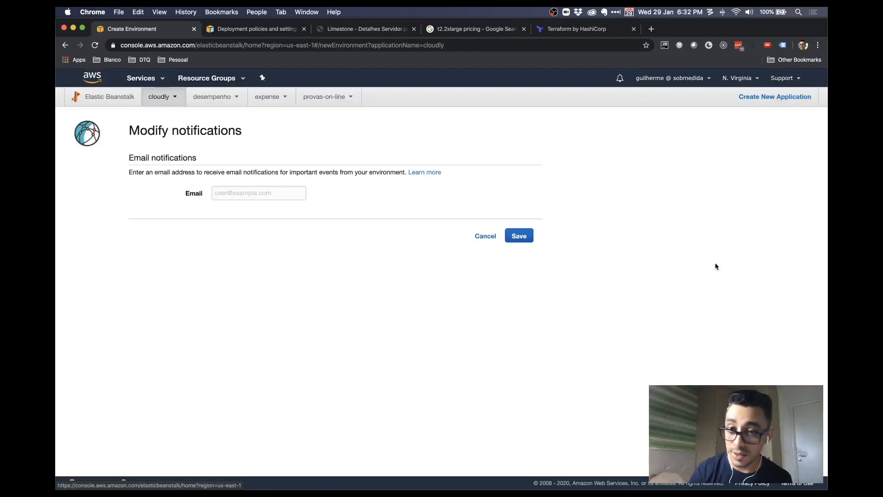
click(262, 192)
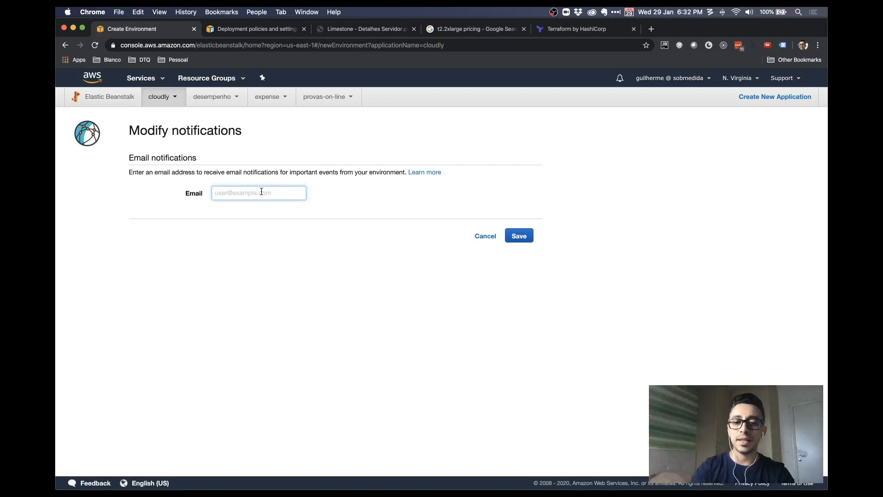
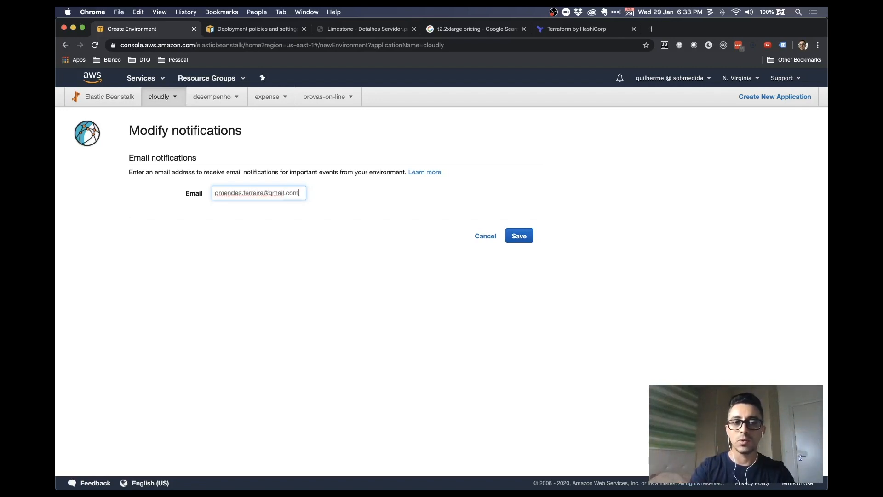
click(520, 236)
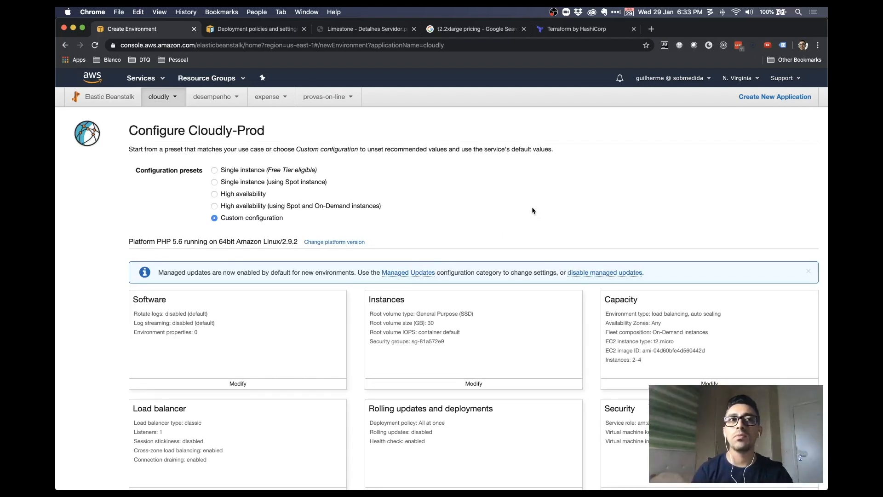
Scroll through the Cloudly-Prod configuration cards to confirm the Notifications e-mail is listed
scroll(532, 211, down, 3)
scroll(538, 153, down, 5)
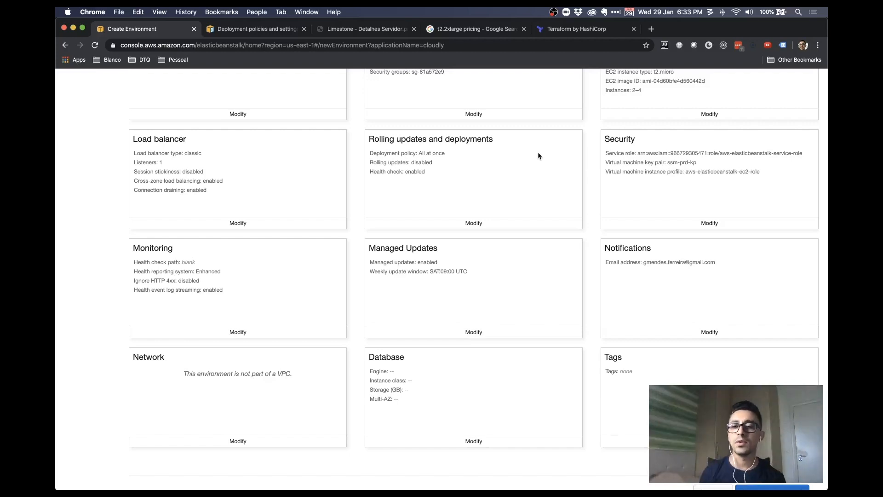
scroll(543, 151, down, 3)
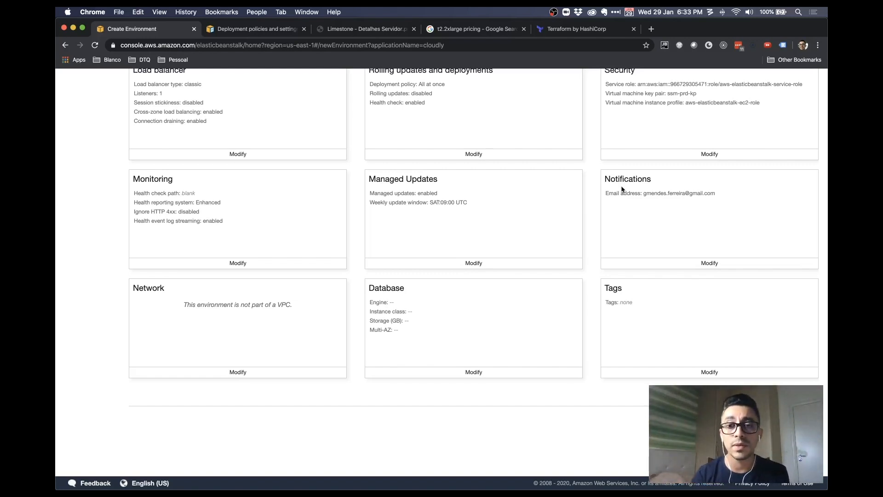
scroll(302, 257, up, 1)
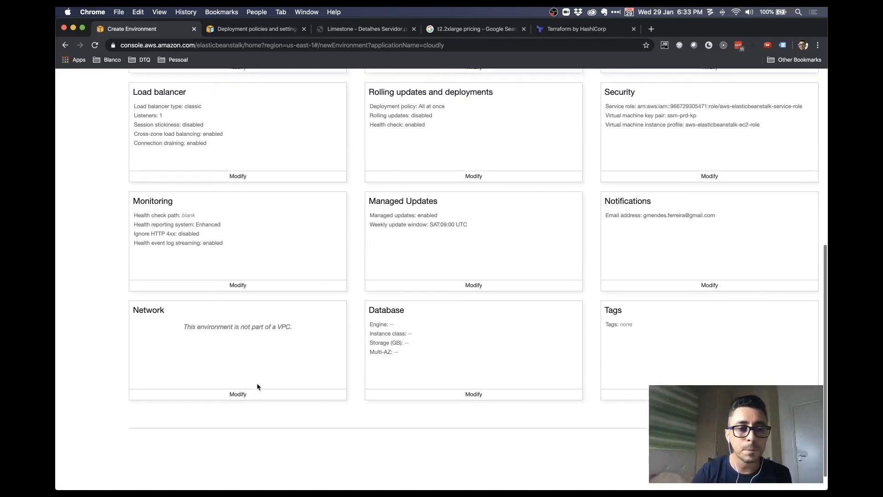
scroll(253, 382, down, 1)
Choose VPC vpc-347ee751 (172.30.0.0/16) in the network settings
click(238, 372)
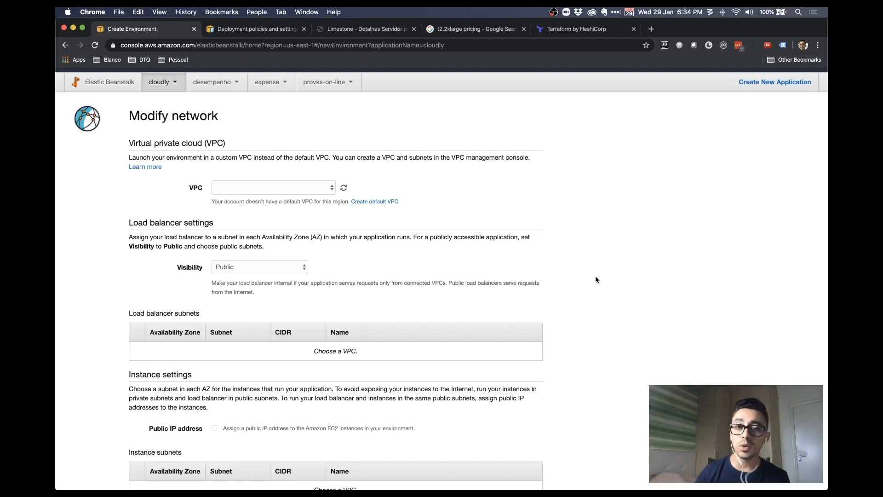
click(326, 190)
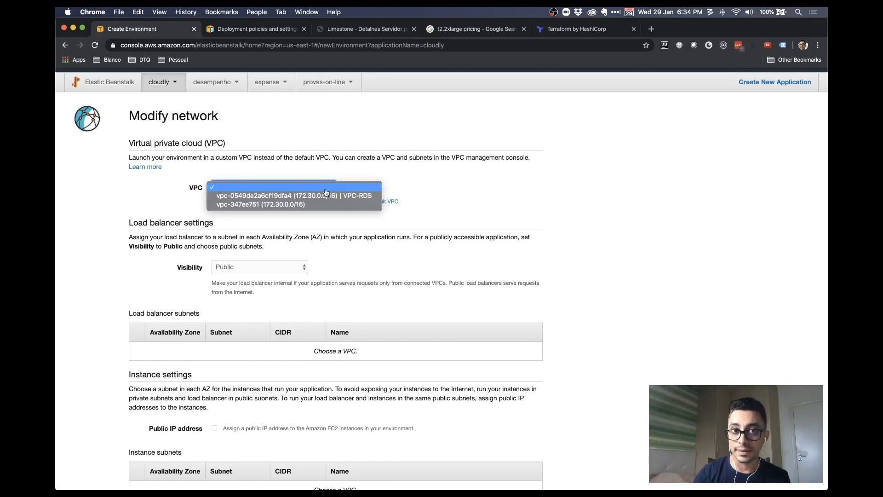
click(381, 169)
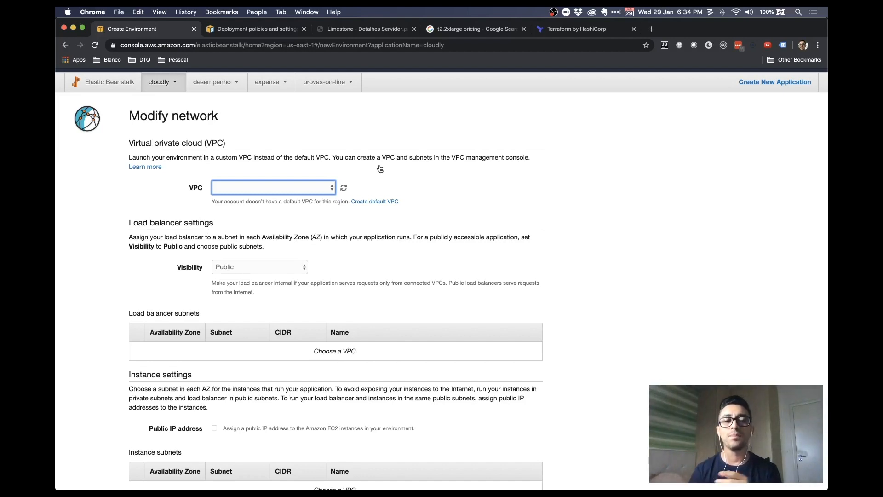
click(299, 187)
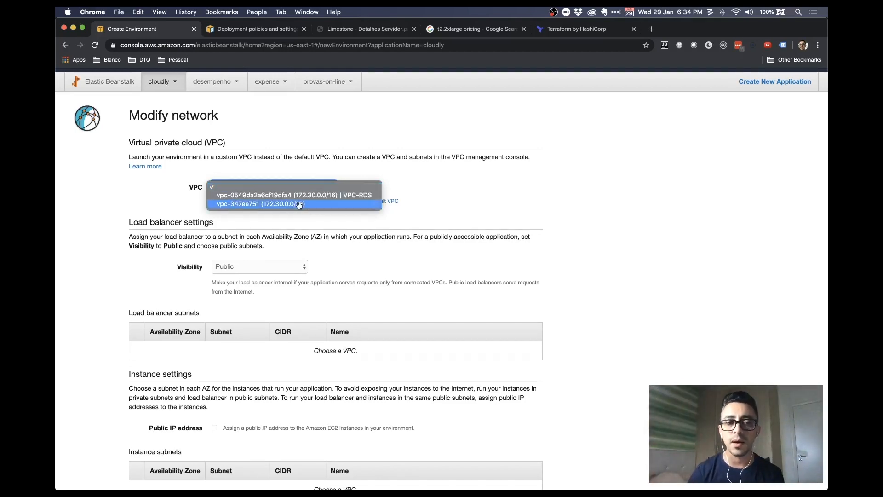
click(299, 204)
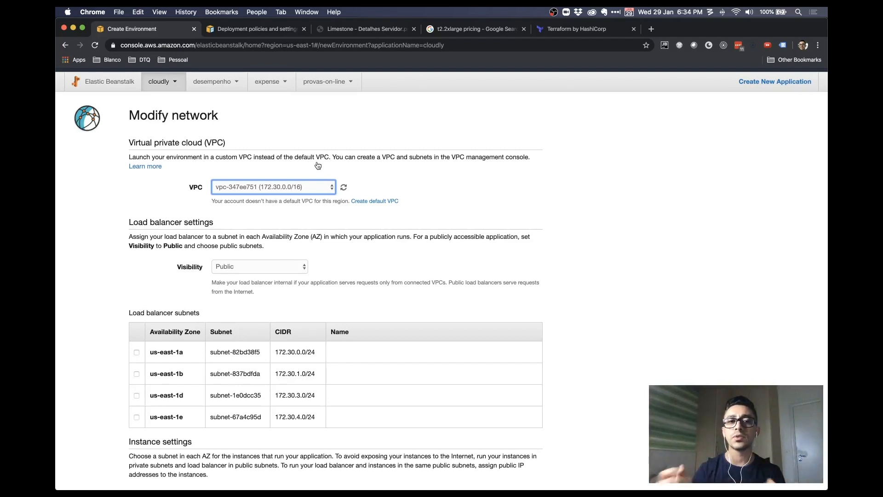
click(304, 188)
click(309, 186)
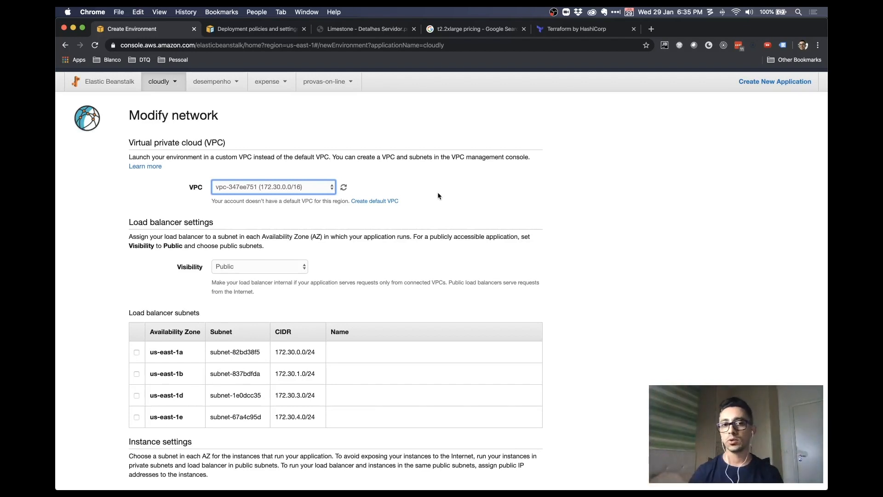
Keep the load balancer visibility set to Public
scroll(438, 202, down, 1)
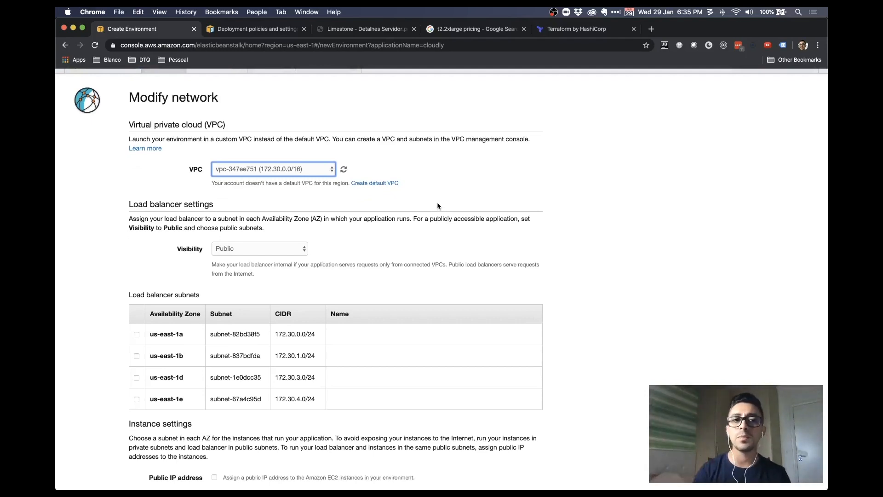
scroll(440, 202, down, 1)
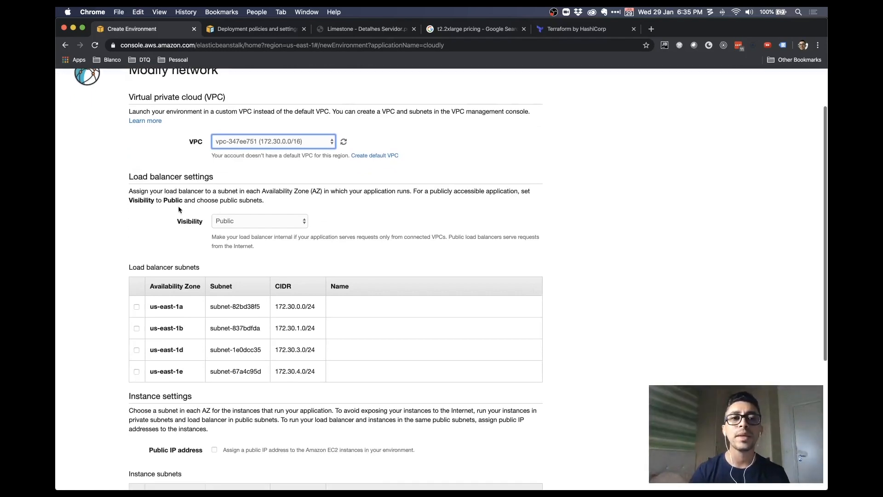
click(243, 226)
click(253, 224)
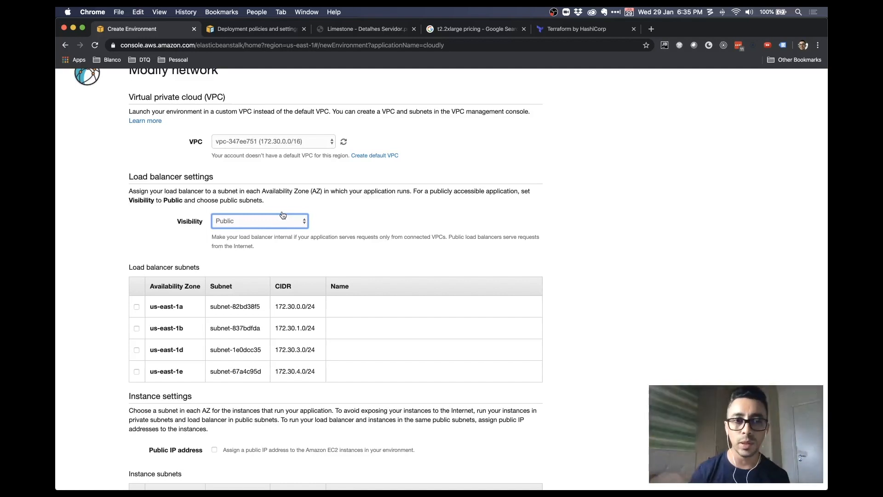
scroll(354, 239, down, 2)
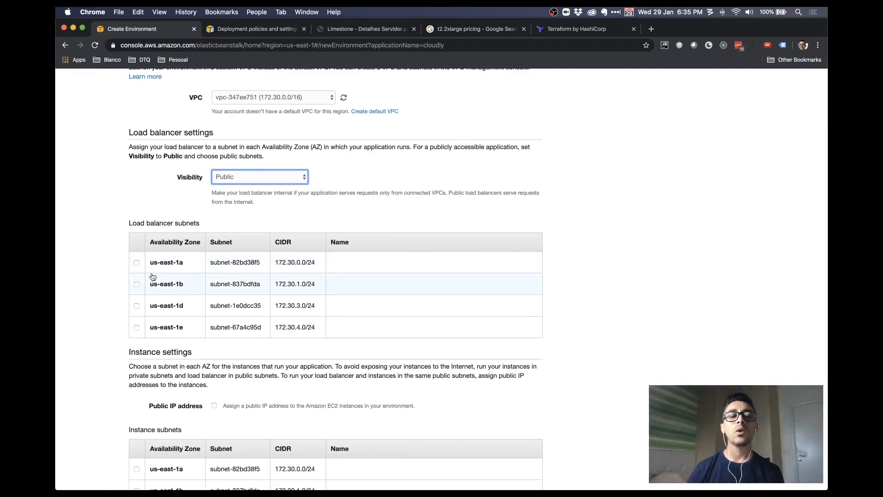
Place the load balancer in subnets us-east-1a, us-east-1b, us-east-1d and us-east-1e
scroll(180, 244, down, 1)
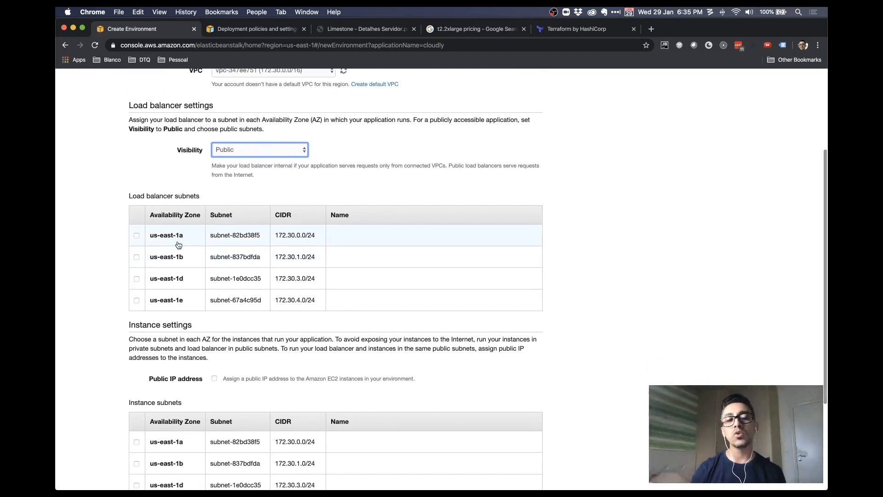
click(171, 237)
click(168, 258)
click(167, 279)
click(170, 301)
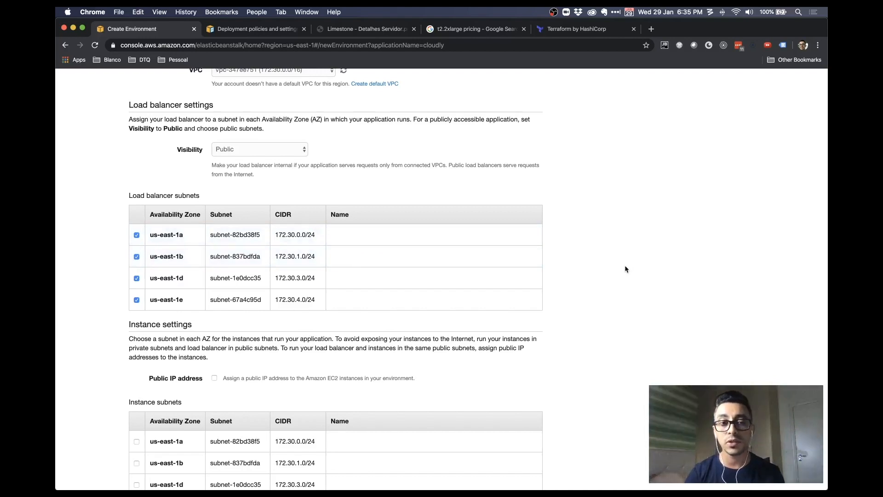
Give instances public IPs, run them in all four us-east-1 subnets, and save
scroll(625, 269, down, 3)
scroll(625, 269, down, 2)
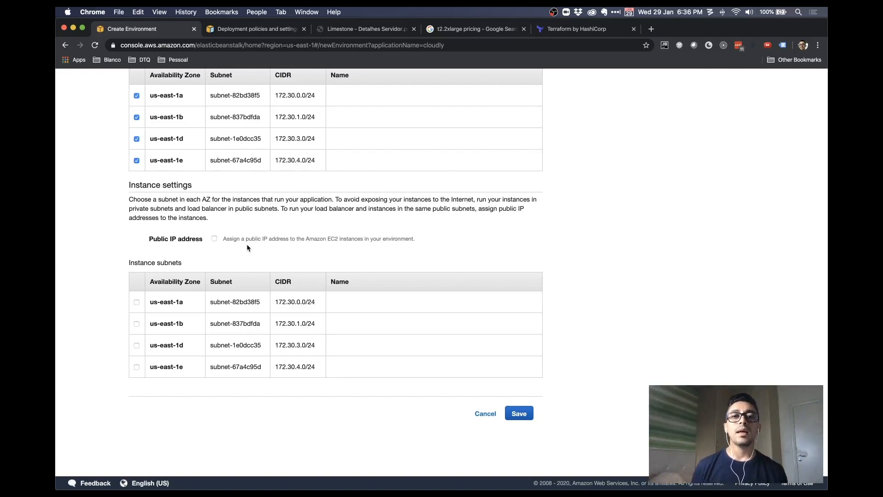
click(230, 244)
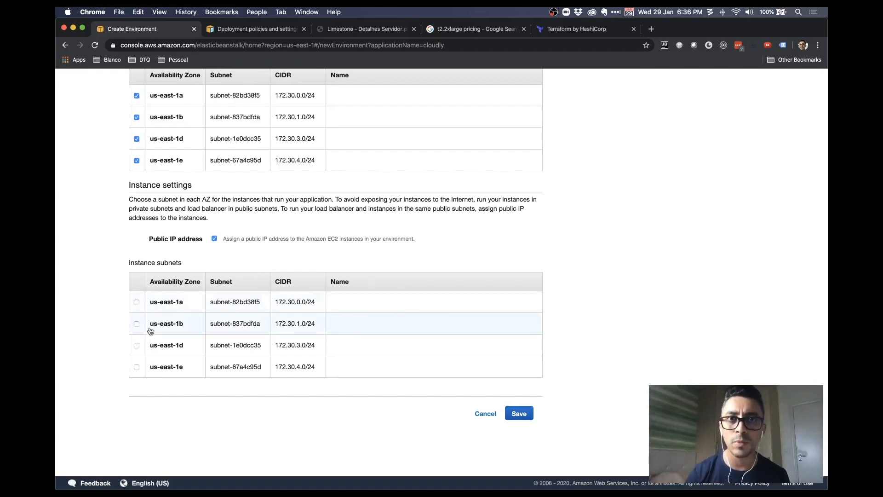
click(164, 305)
click(159, 324)
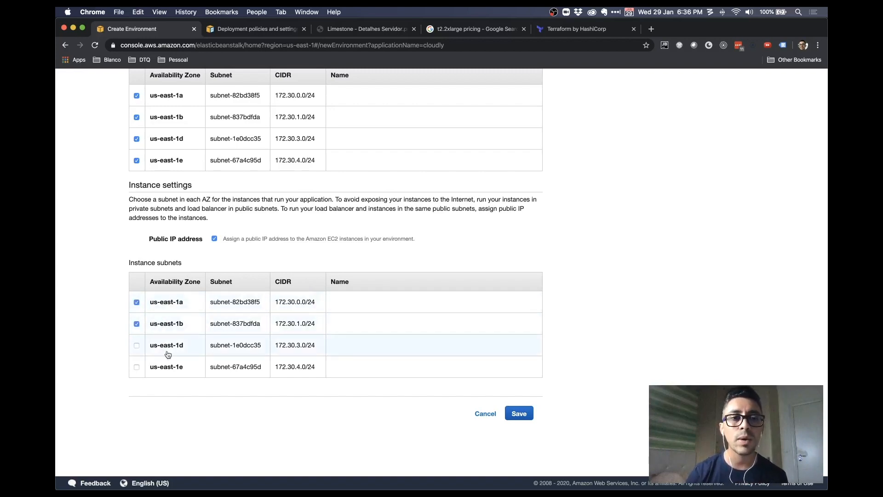
click(168, 366)
click(171, 353)
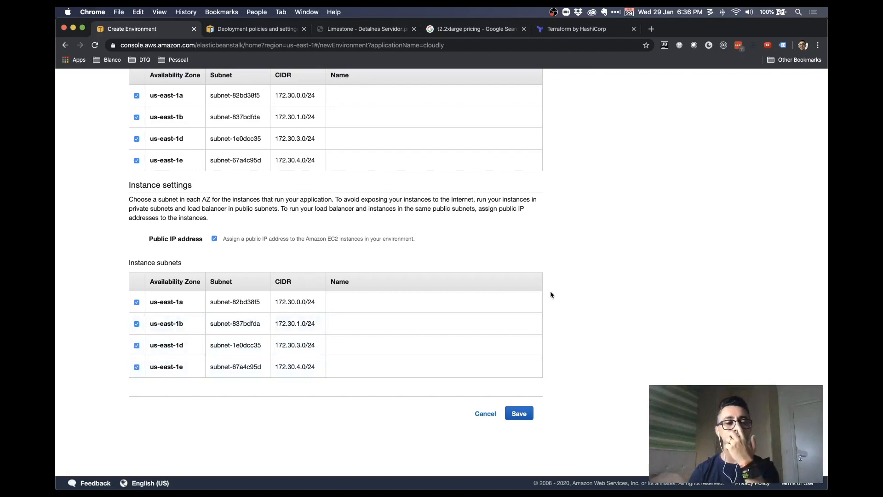
click(514, 412)
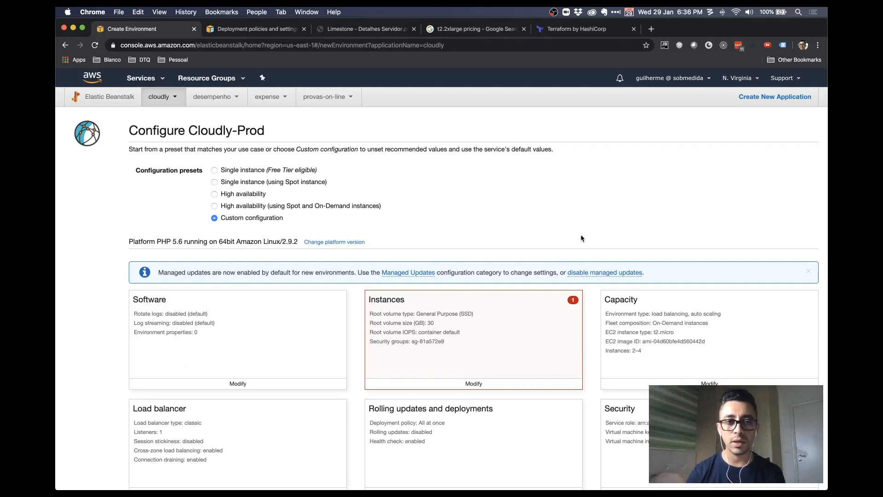
Scroll to the Network card to confirm VPC vpc-347ee751, four subnets and public IPs
scroll(595, 227, down, 10)
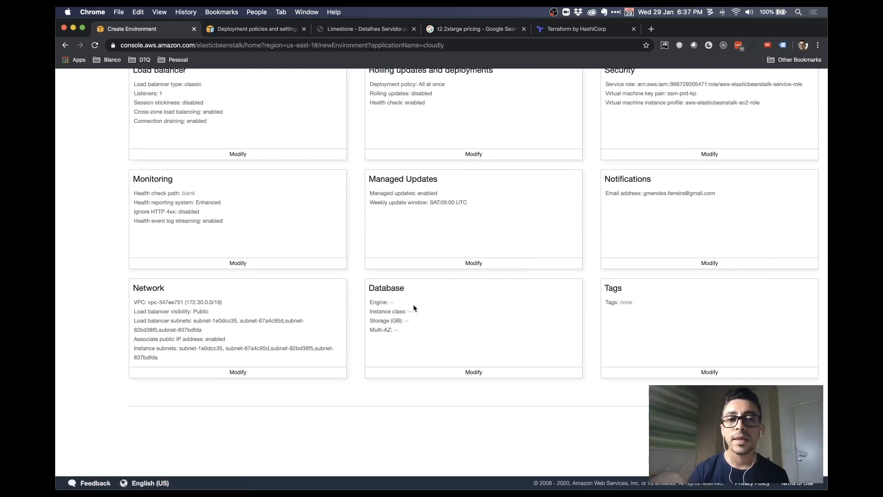
click(461, 371)
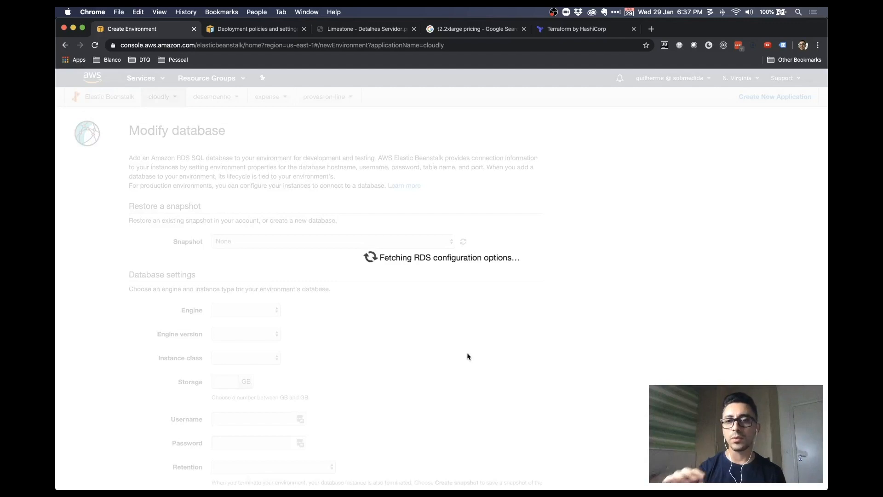
scroll(593, 335, down, 3)
scroll(594, 334, up, 3)
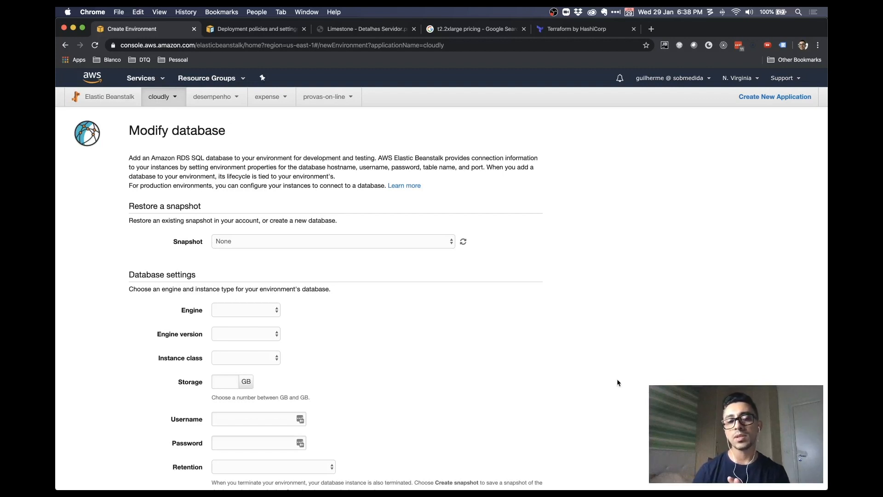
scroll(650, 371, down, 4)
scroll(650, 371, up, 4)
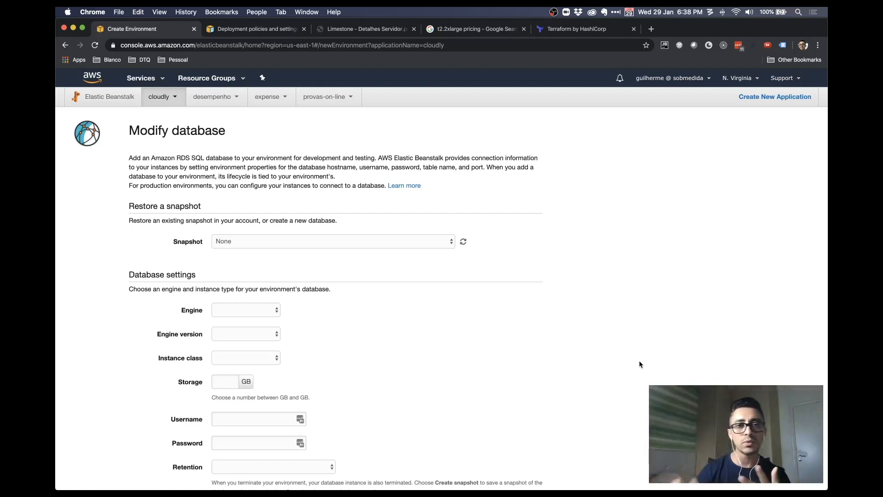
scroll(639, 361, down, 5)
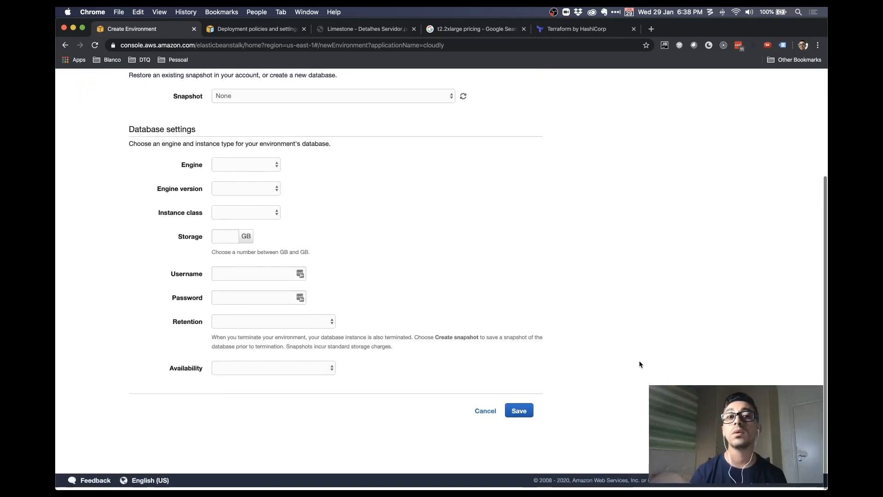
click(486, 414)
scroll(575, 373, down, 10)
Add tags AMBIENTE = PROD and PRODUTO = CLOUDLY (typed 'CLPUOUD') and save them
click(720, 373)
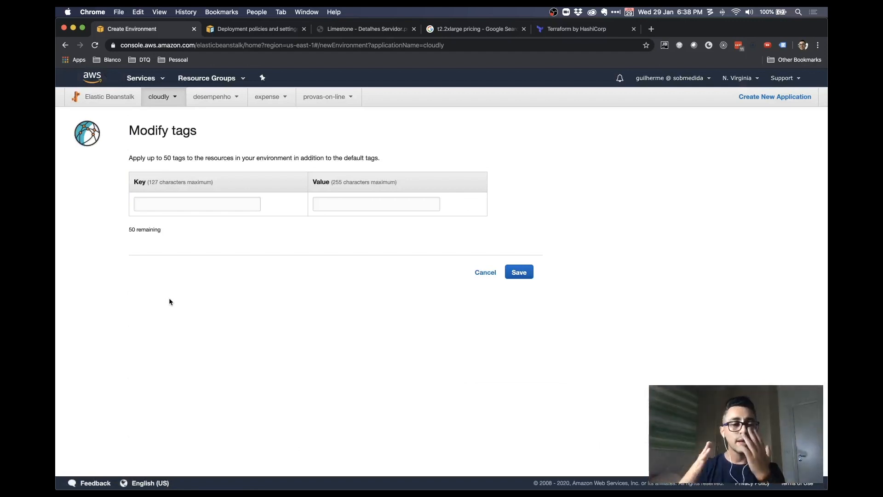
click(179, 198)
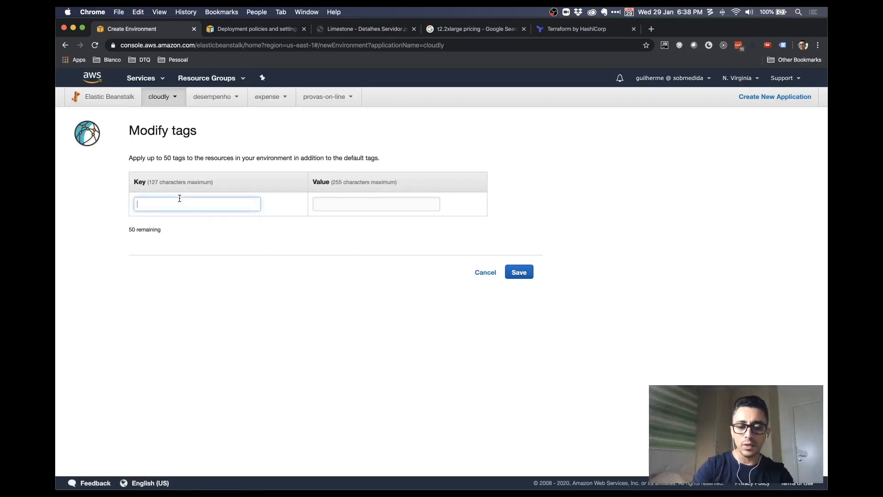
text(AMBIENTE)
key(Tab)
text(PROD)
key(Tab)
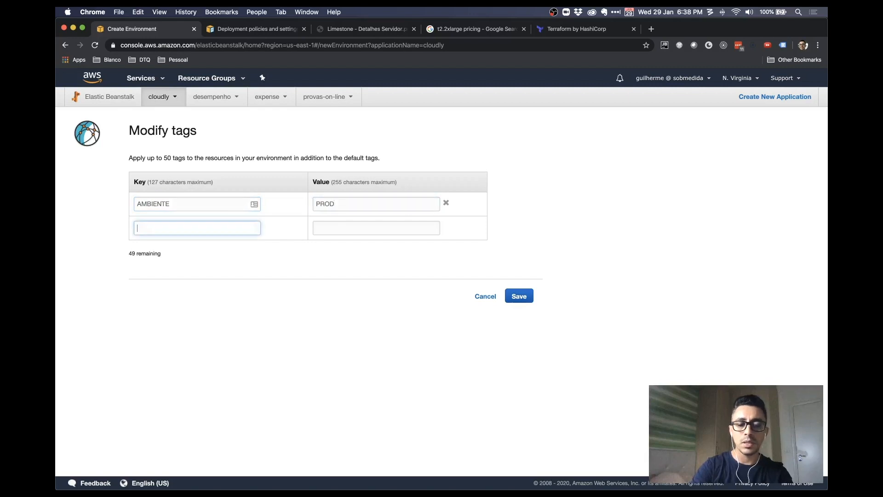
text(PRODUTO)
key(Tab)
text(CLPU)
text(OUDLY)
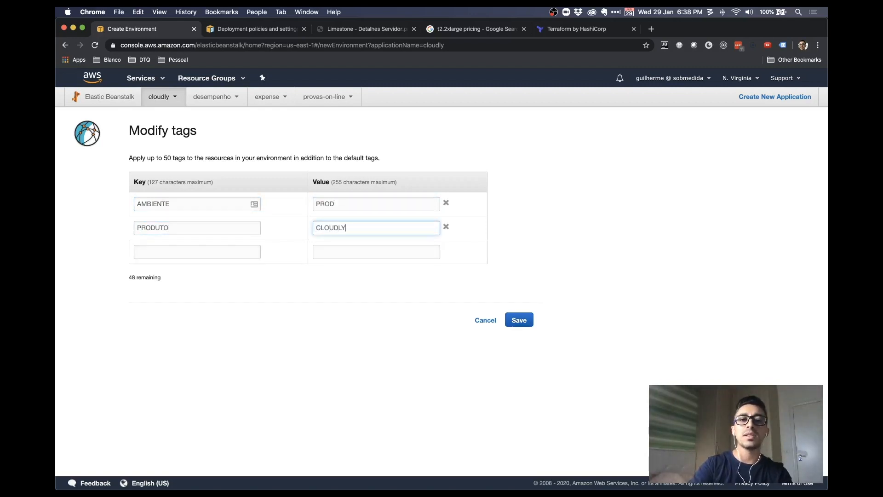
click(520, 320)
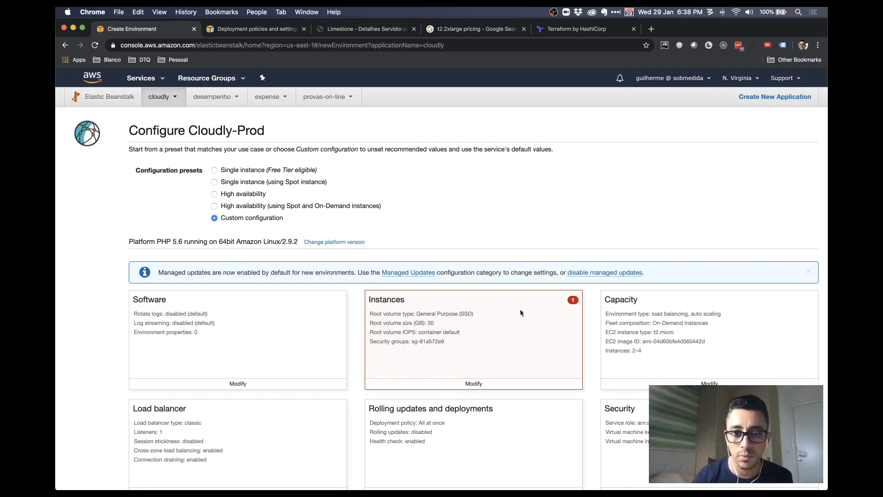
Remove the invalid security group sg-81a572e9 from the instance settings and save
click(472, 383)
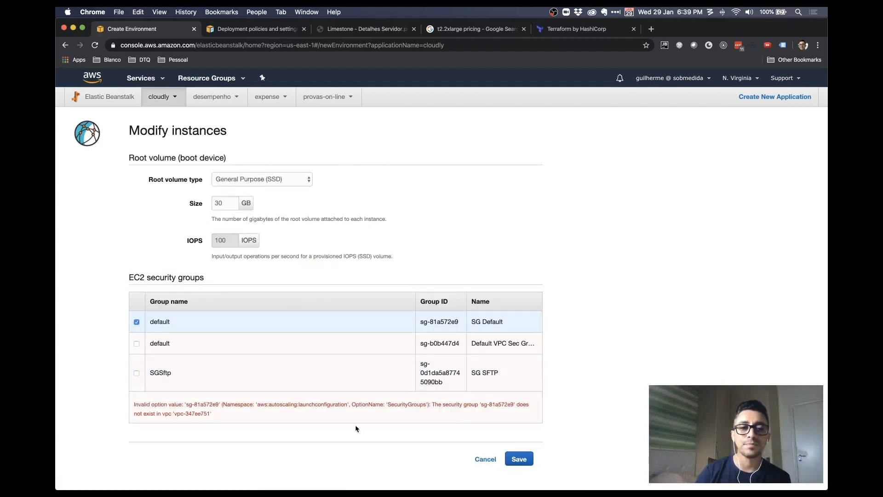
drag(155, 406, 315, 414)
click(313, 410)
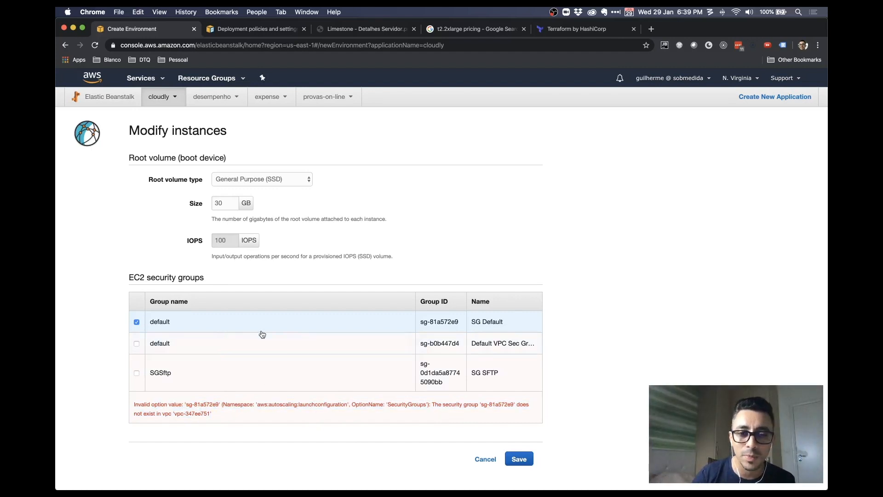
click(333, 321)
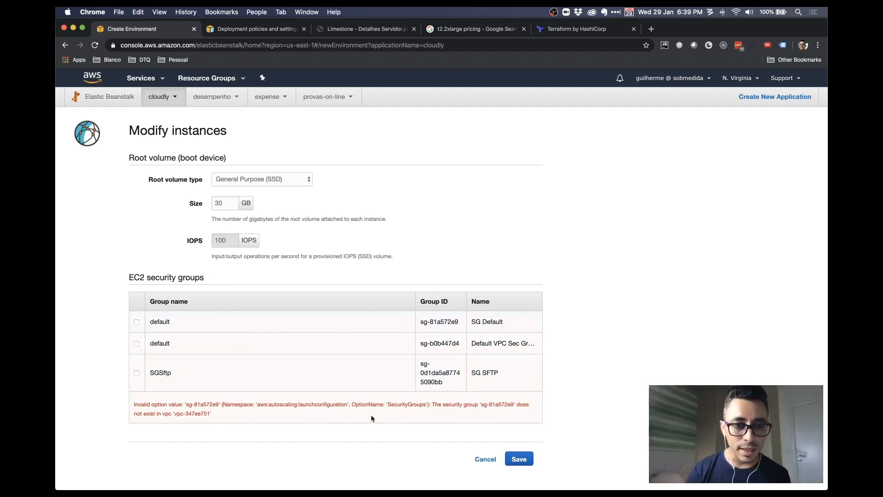
drag(181, 415, 194, 414)
click(159, 349)
click(159, 349)
click(193, 382)
click(192, 380)
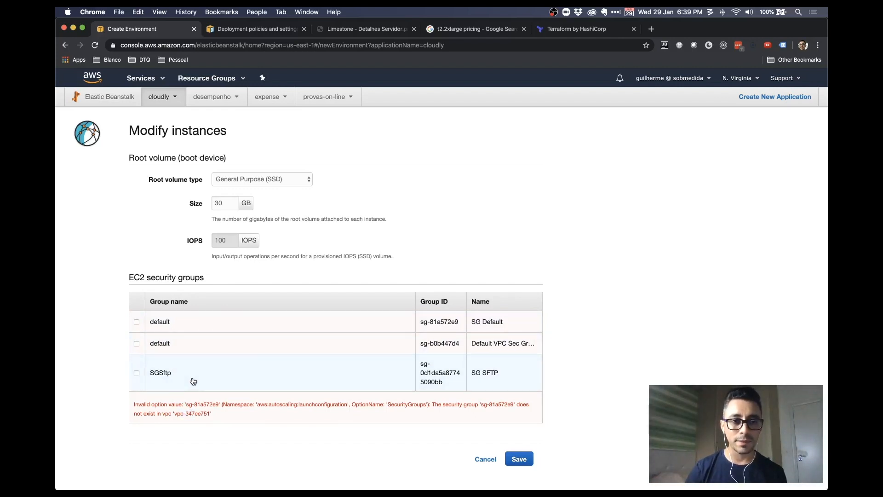
click(519, 459)
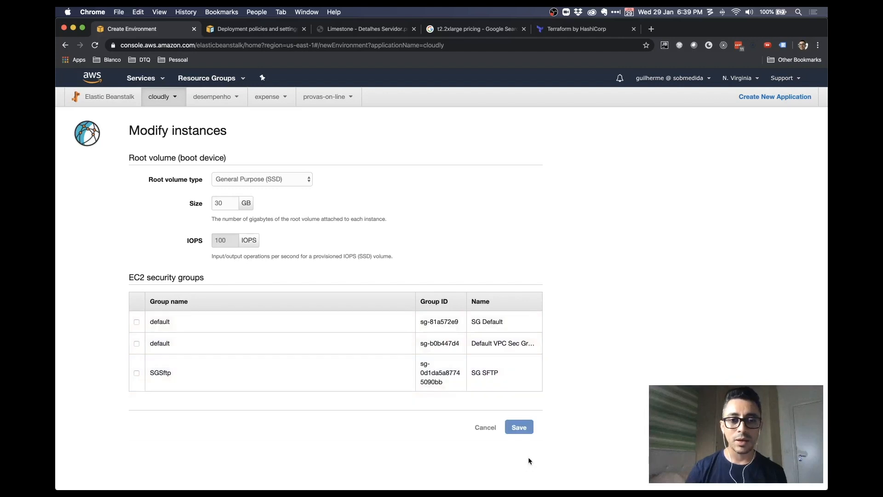
Reopen the instance settings and save them with the 30 GB General Purpose (SSD) root volume
click(525, 428)
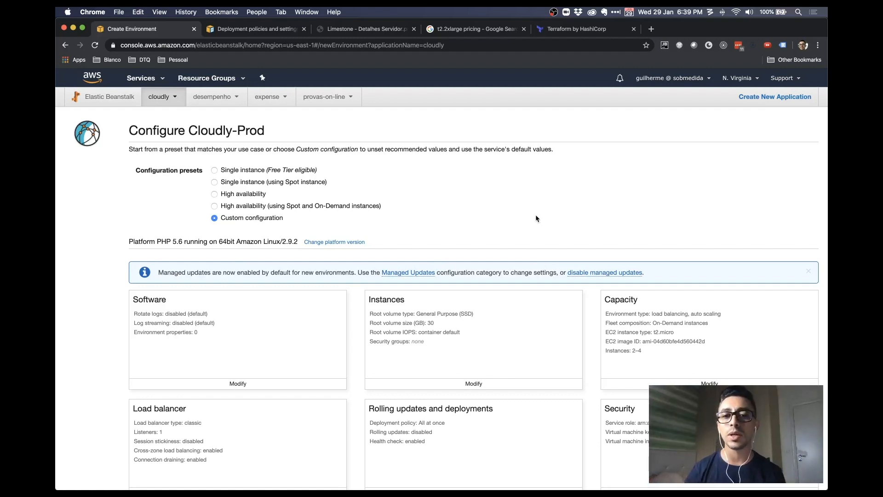
click(470, 384)
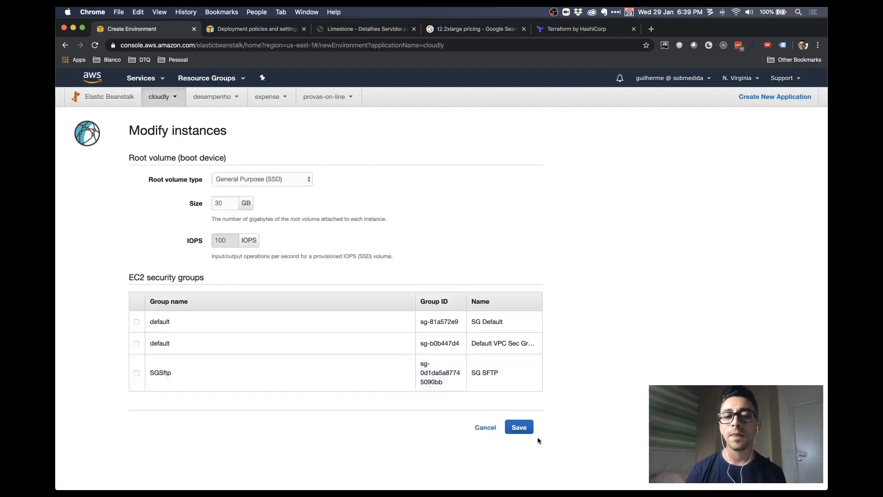
click(508, 433)
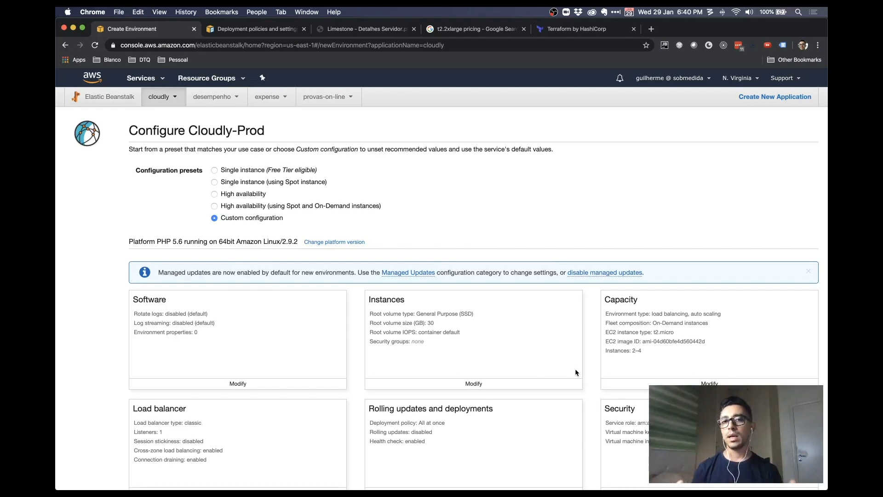
Review the tags, database and VPC vpc-347ee751 cards, then create the Cloudly-Prod environment
scroll(575, 371, down, 10)
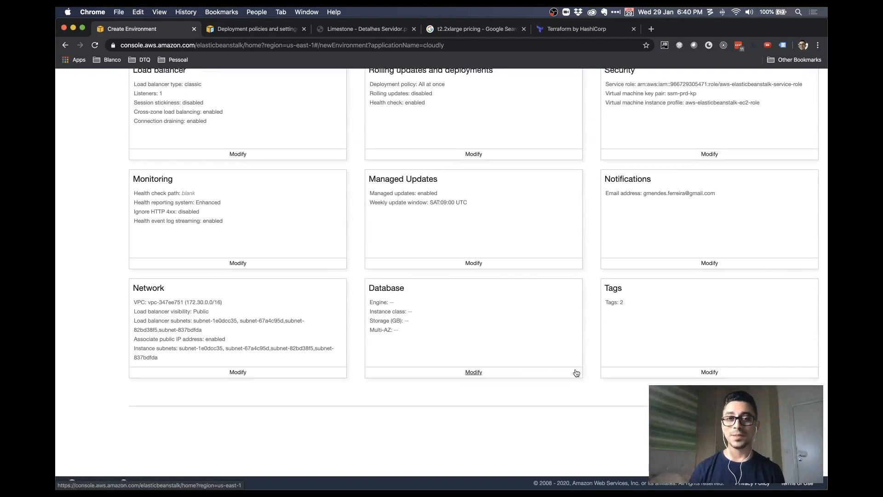
scroll(576, 373, up, 10)
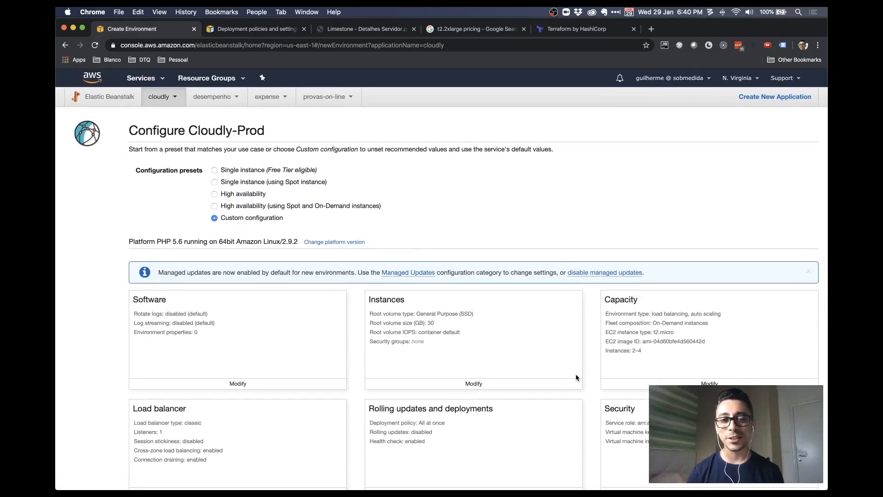
scroll(575, 373, down, 10)
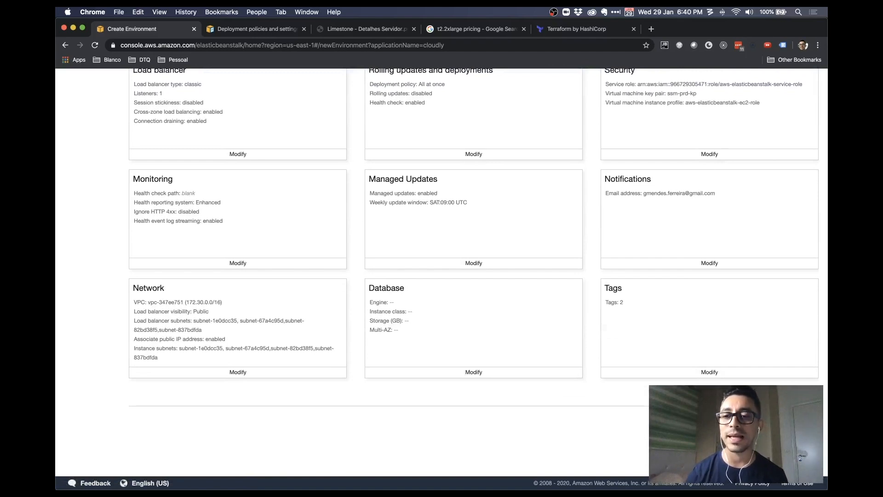
click(788, 418)
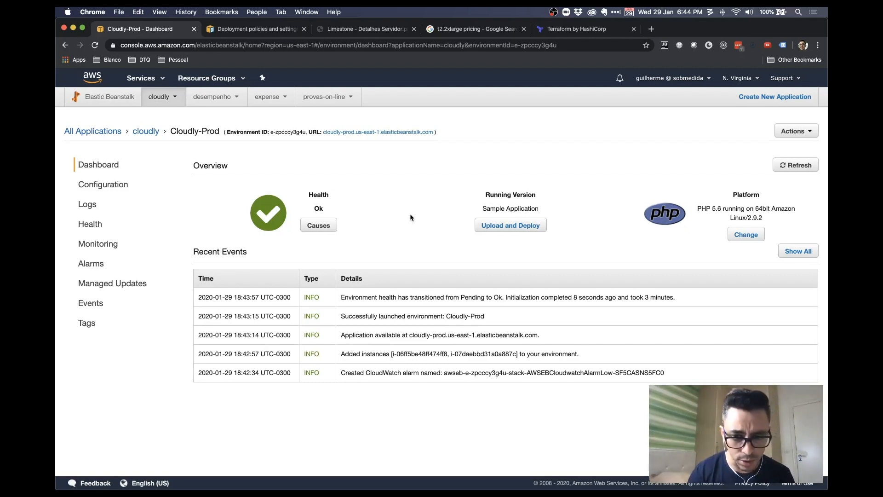
View Cloudly-Prod's live sample application on PHP 5.6.40, then return to the dashboard
super+click(403, 133)
click(365, 30)
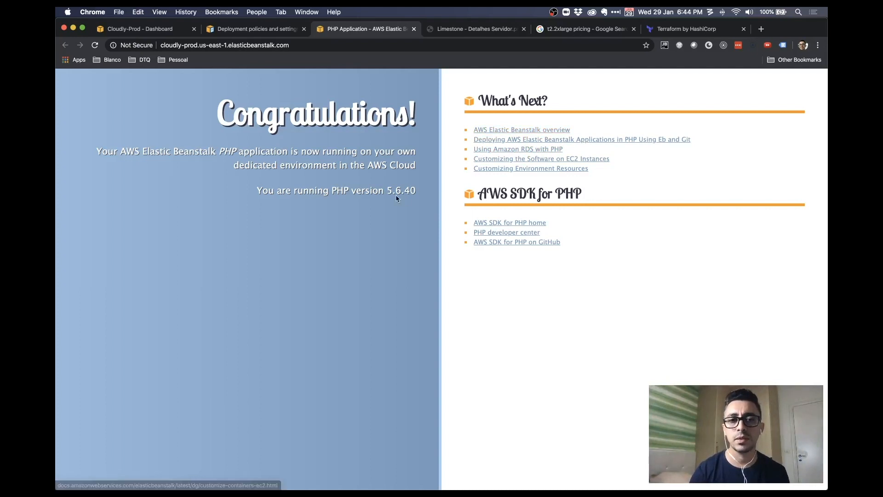
drag(387, 190, 362, 191)
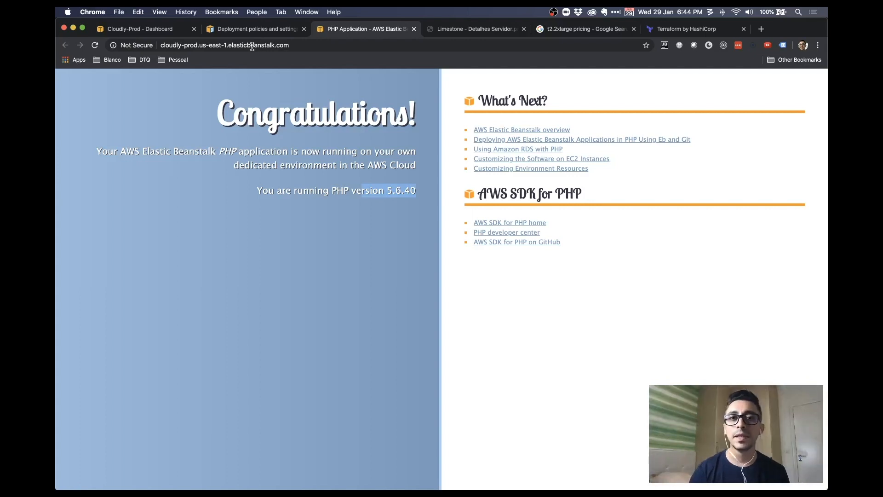
click(240, 32)
click(175, 30)
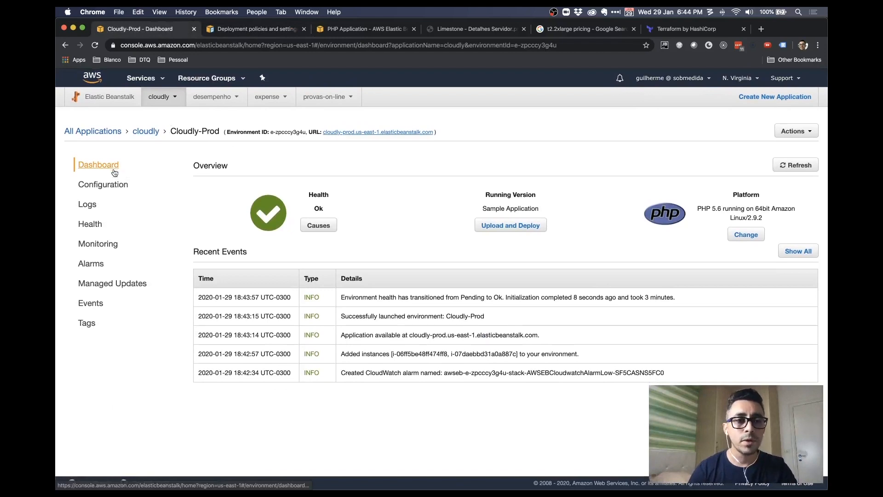
Review Cloudly-Prod's configuration, logs and health, showing both instances Ok, then open the Services menu
click(114, 185)
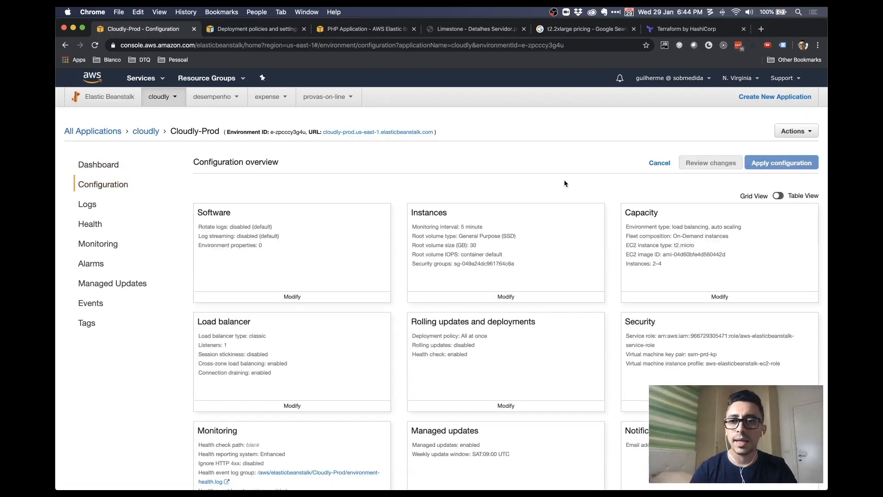
scroll(565, 183, down, 5)
scroll(563, 182, up, 4)
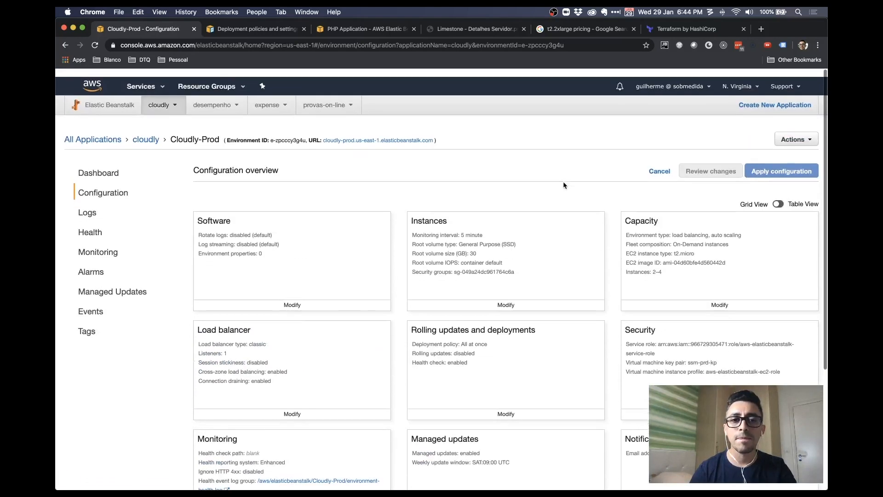
click(92, 204)
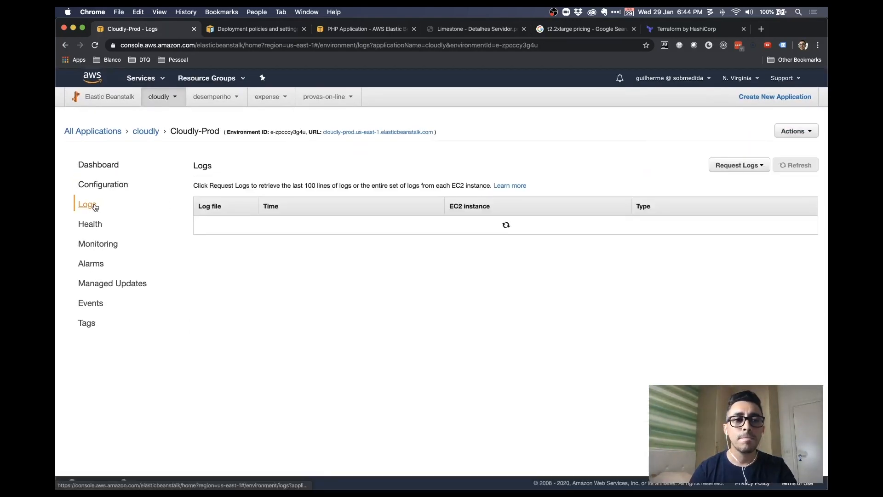
click(97, 226)
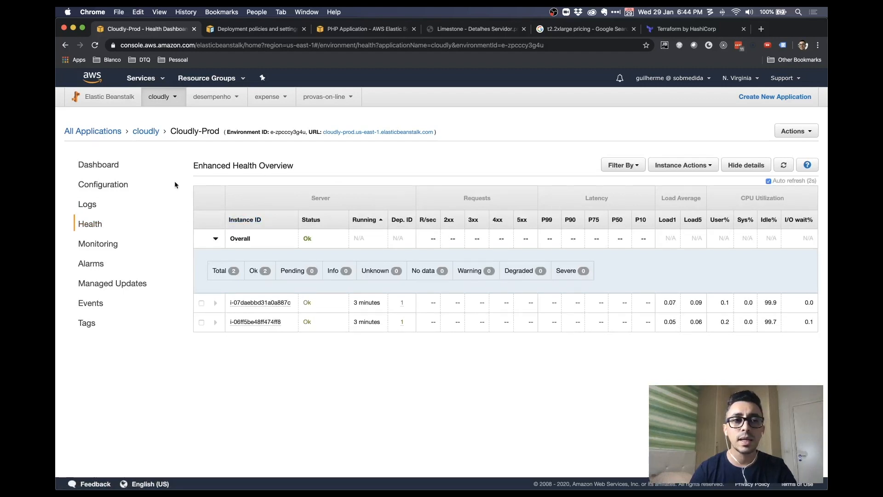
click(142, 80)
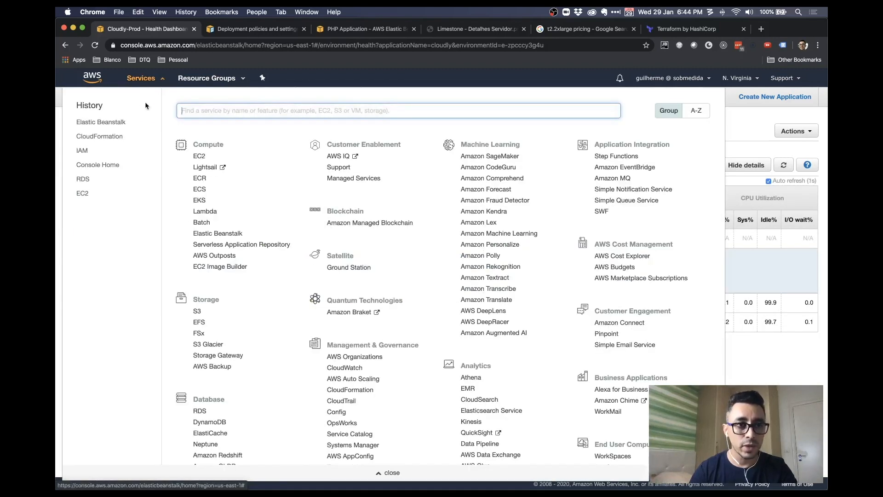
List the running EC2 instances filtered by 'cloudly'
click(83, 194)
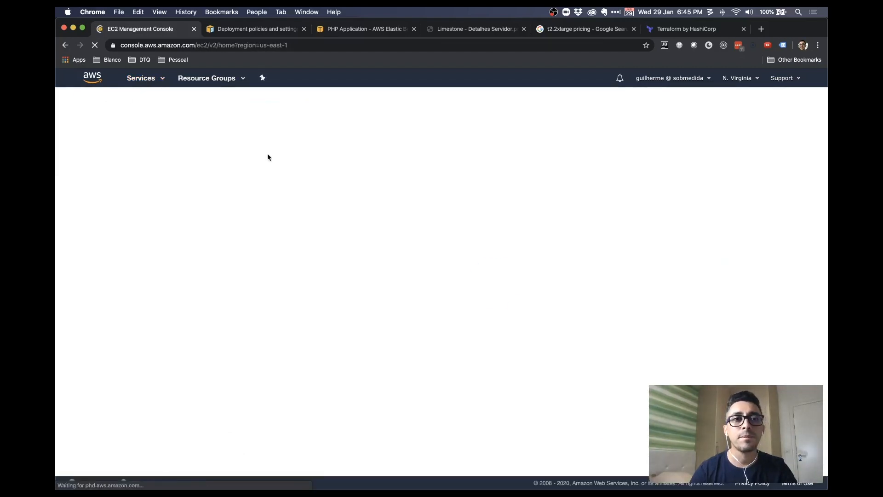
click(220, 223)
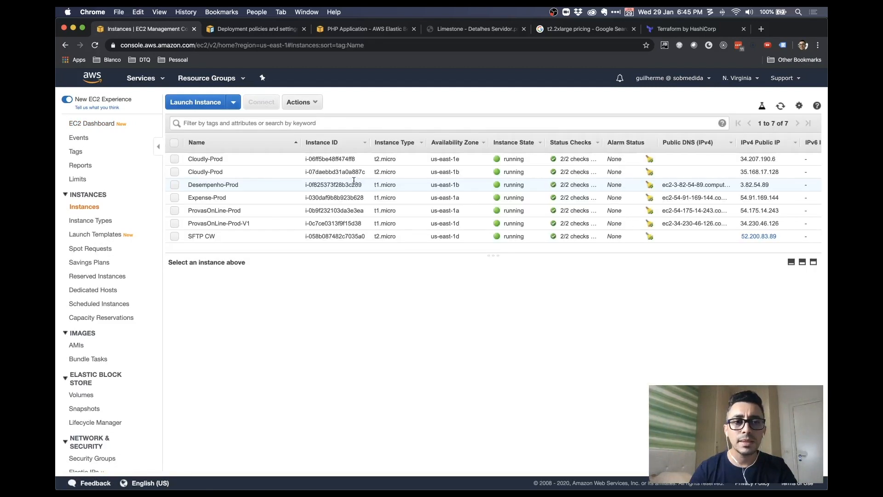
click(248, 122)
text(cloudly)
key(Return)
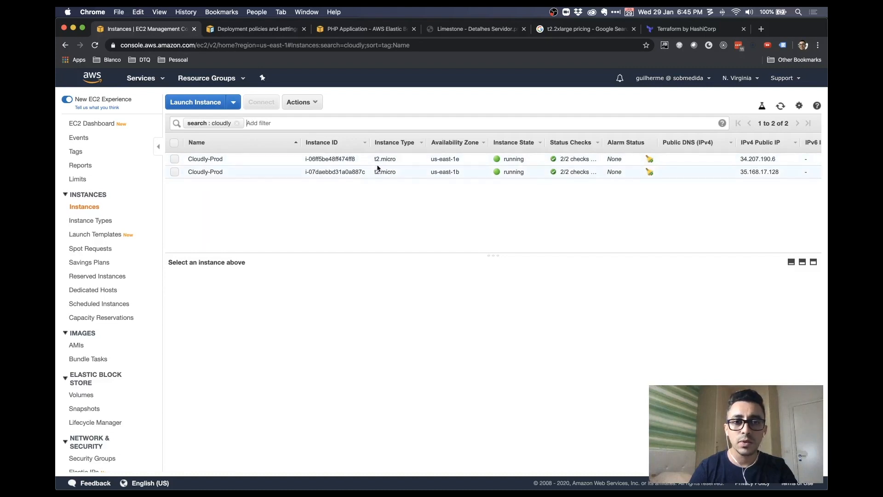
Select the first Cloudly-Prod instance and copy its public IP 34.207.190.6
click(460, 159)
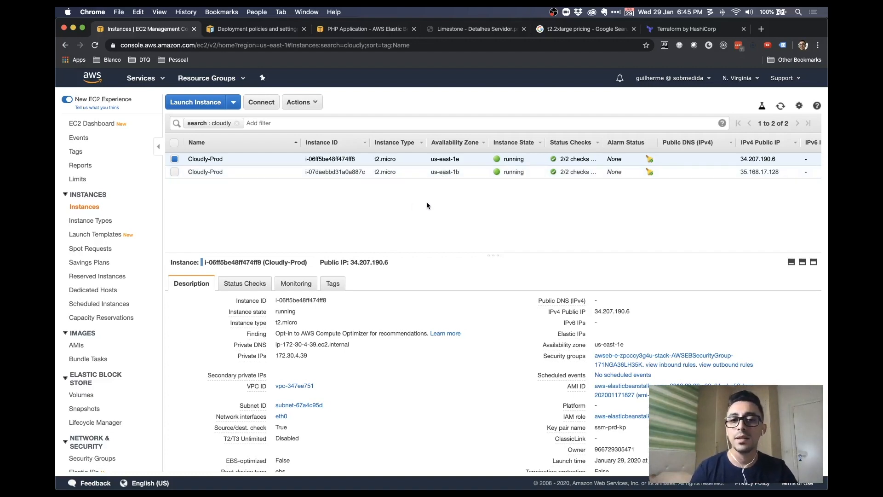
click(510, 29)
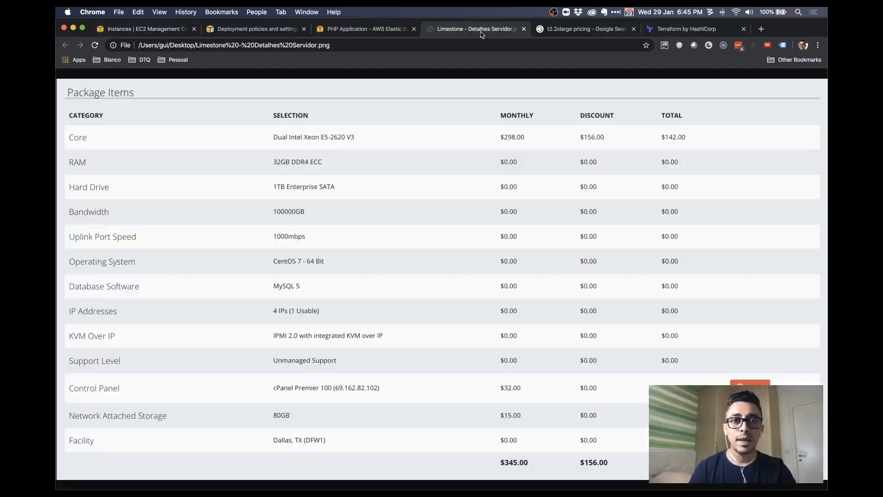
click(361, 29)
click(95, 45)
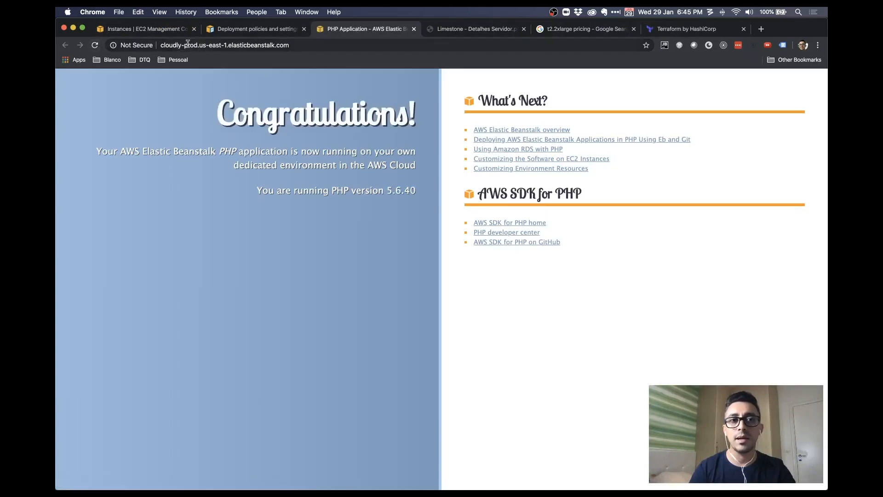
click(162, 30)
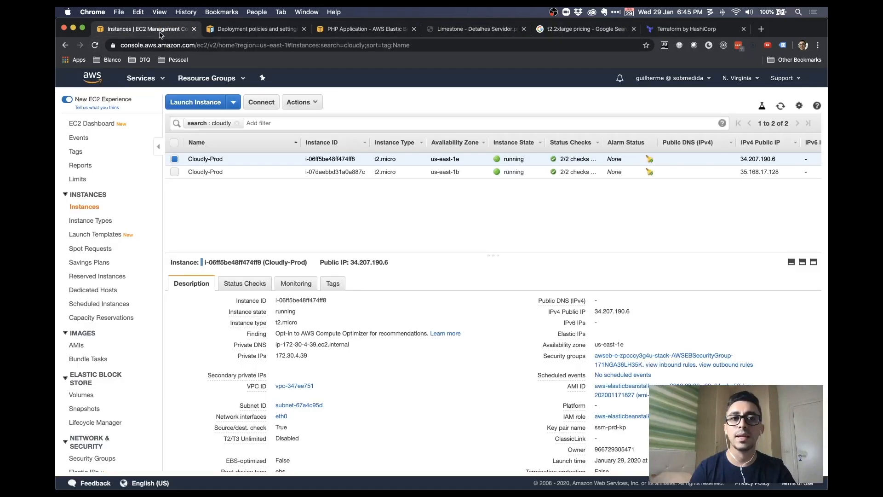
click(340, 33)
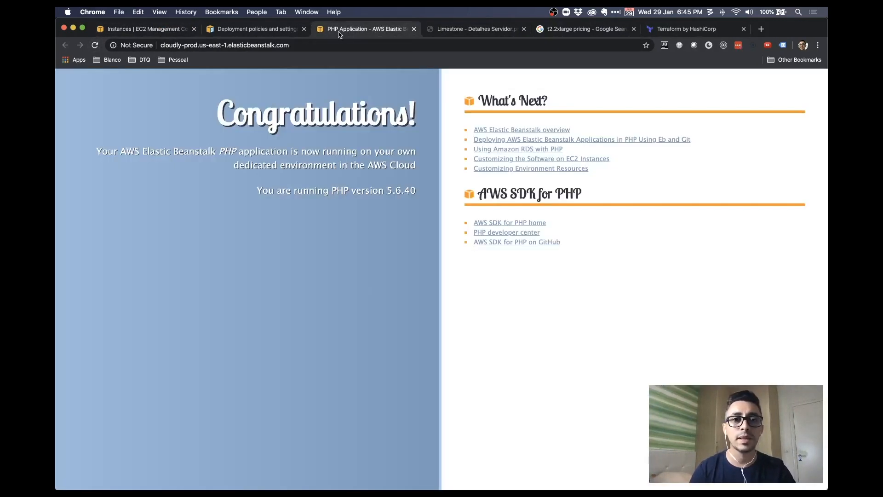
click(131, 32)
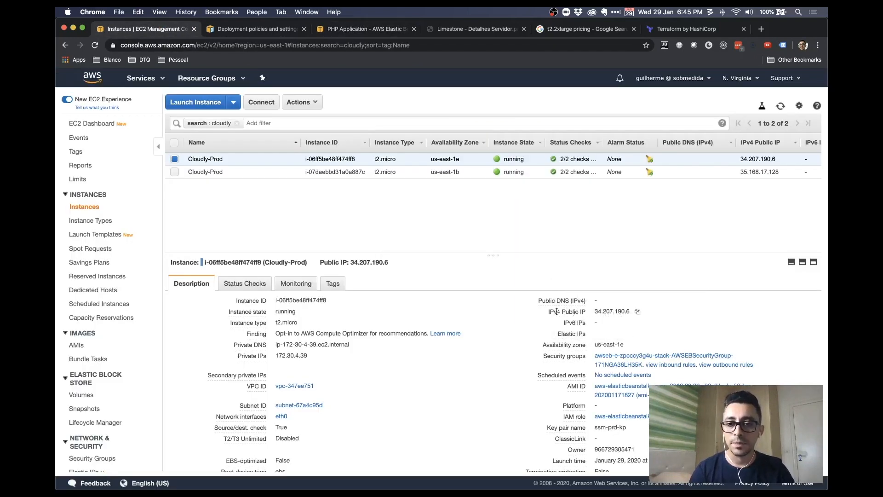
click(637, 311)
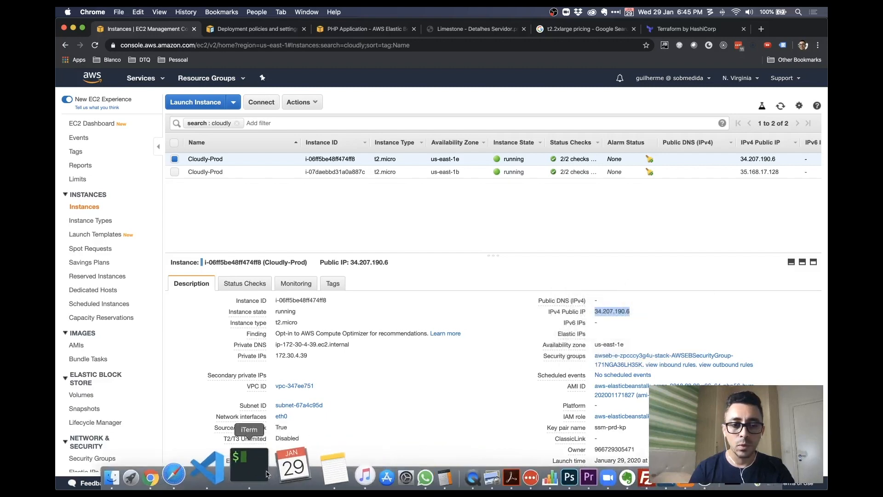
click(269, 474)
SSH into 34.207.190.6 as ec2-user with key ssm-prd-kp.pem, accepting the host fingerprint
key(super+t)
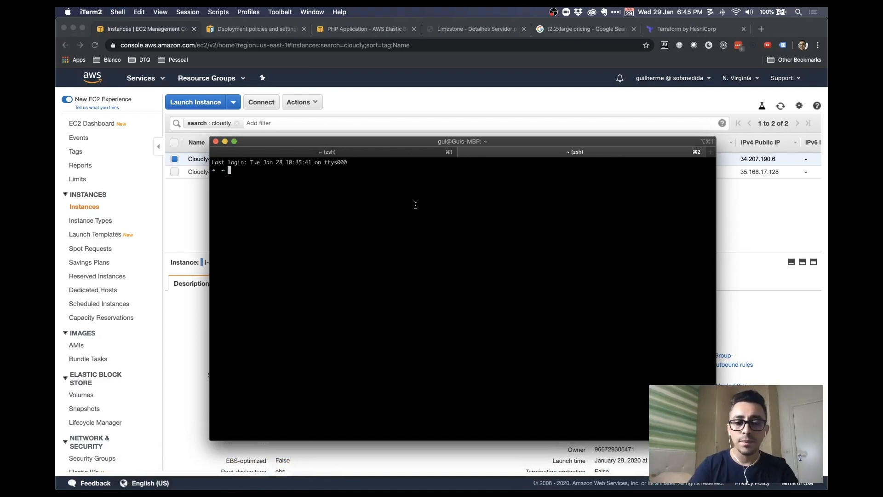
text(ssh ec2-user@)
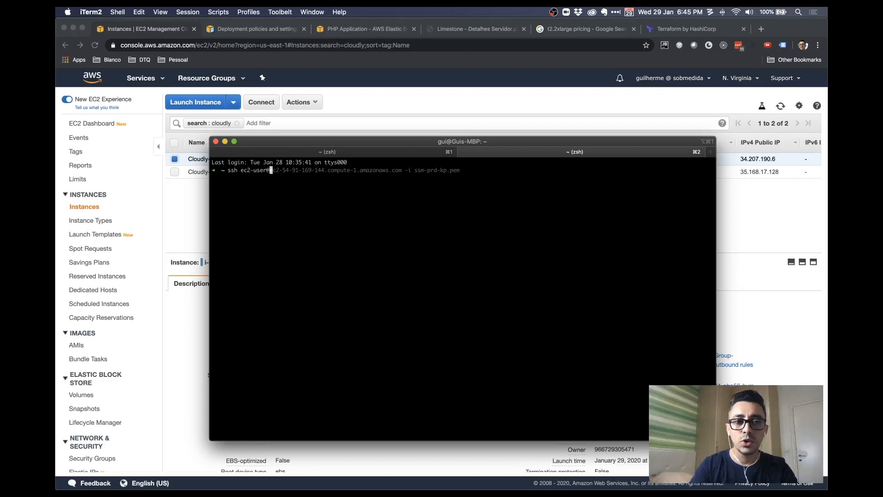
key(super+v)
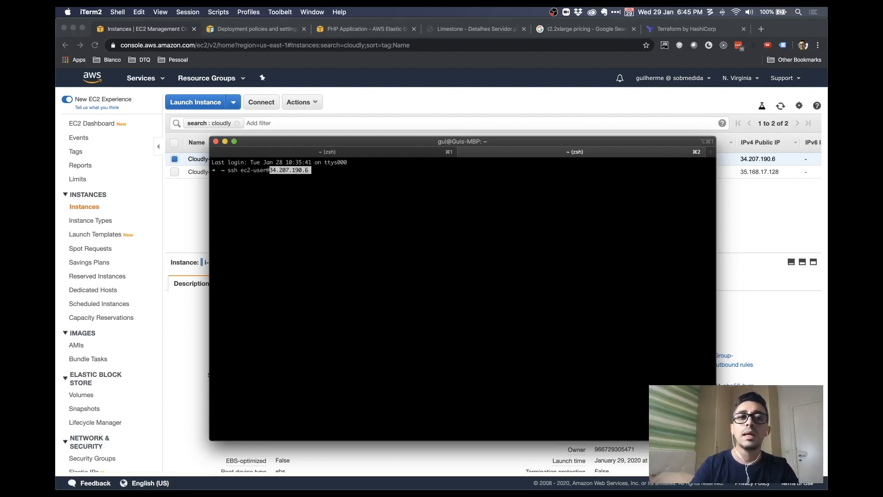
key(Right)
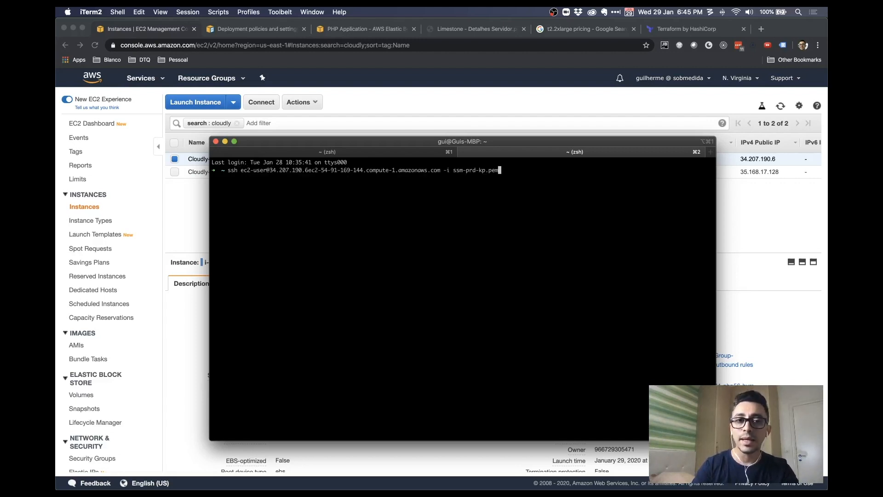
key(ctrl+c)
text(clear)
key(Return)
text(ssh )
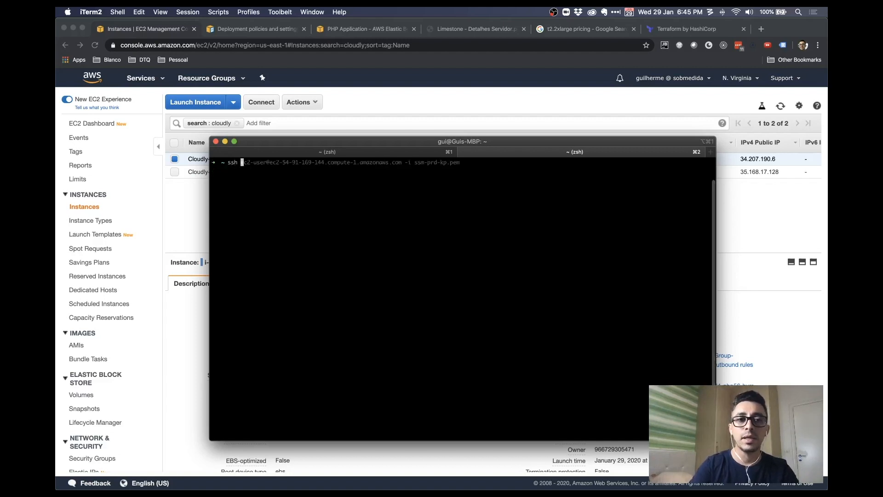
text(ec2-user@)
key(super+v)
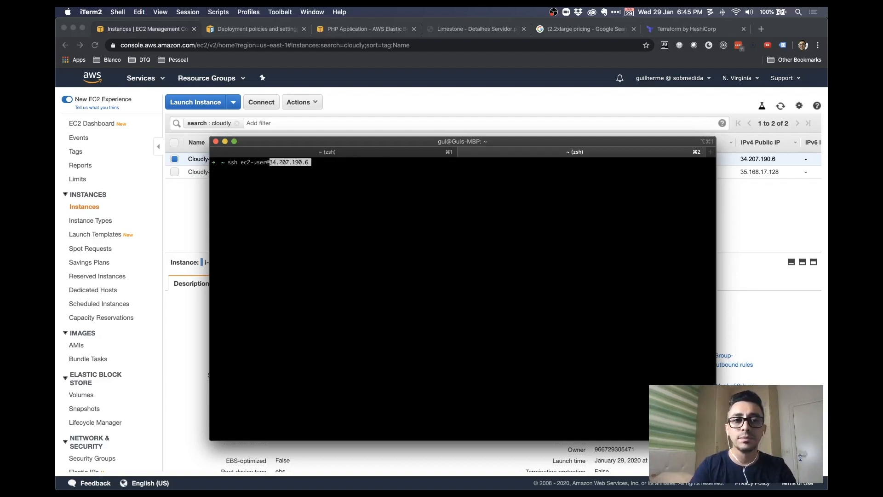
text(-i ssm--)
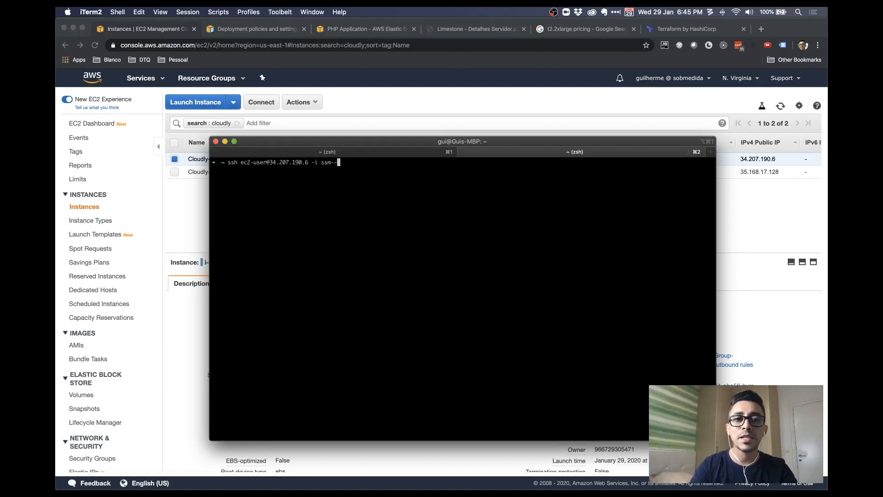
key(Tab)
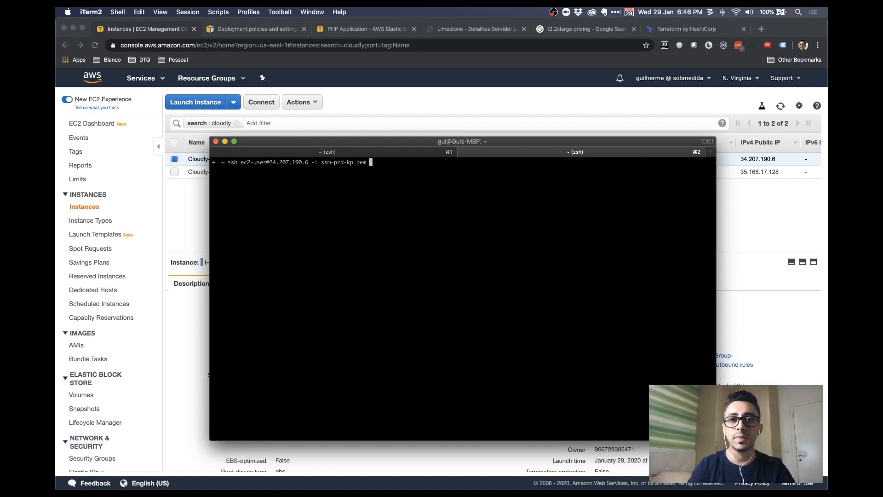
key(Return)
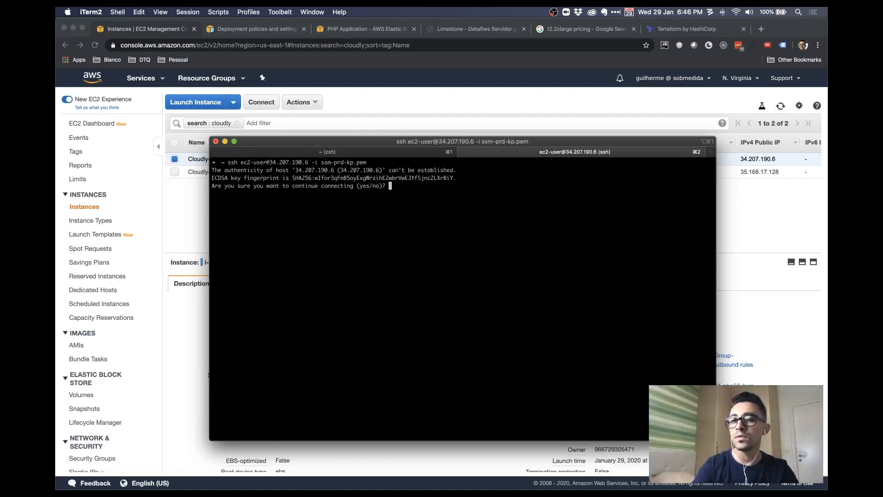
text(yes)
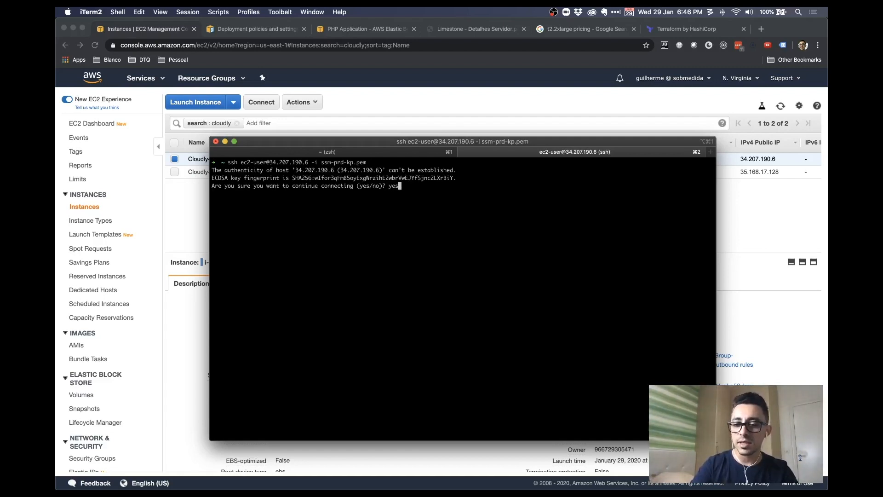
key(Return)
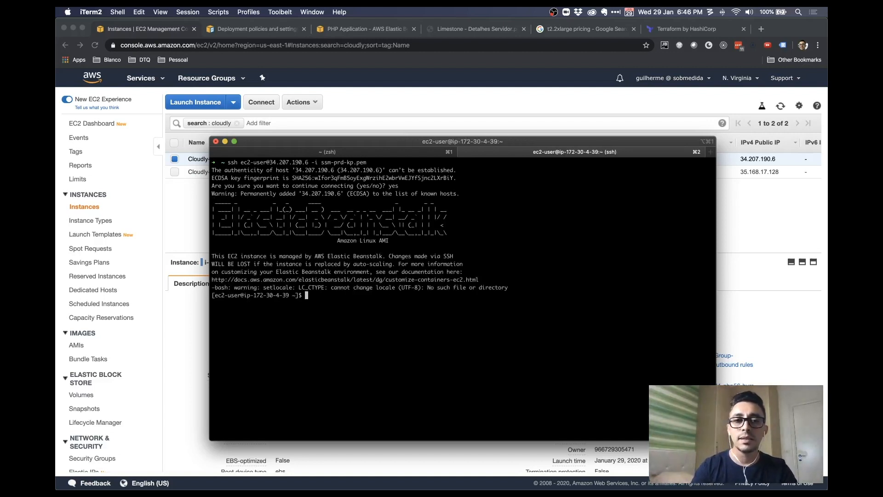
Read the login banner's Elastic Beanstalk management notice
drag(215, 219, 452, 228)
click(453, 234)
drag(278, 257, 423, 259)
click(423, 259)
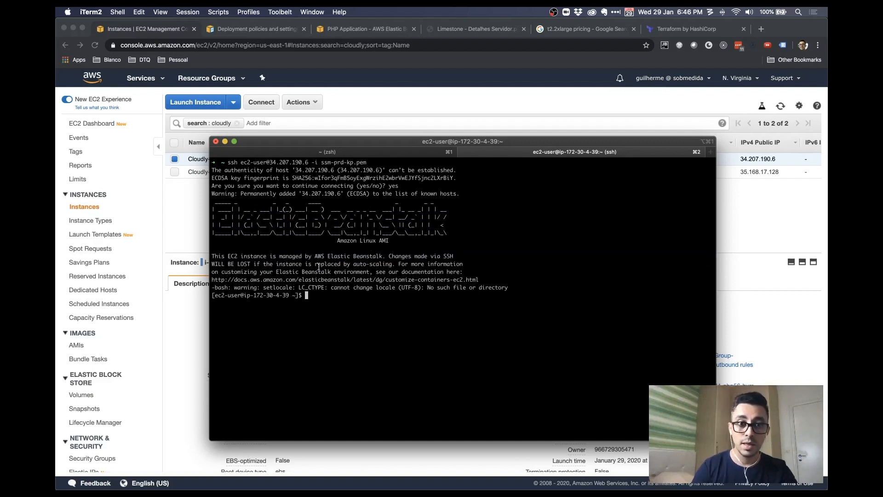
double_click(325, 264)
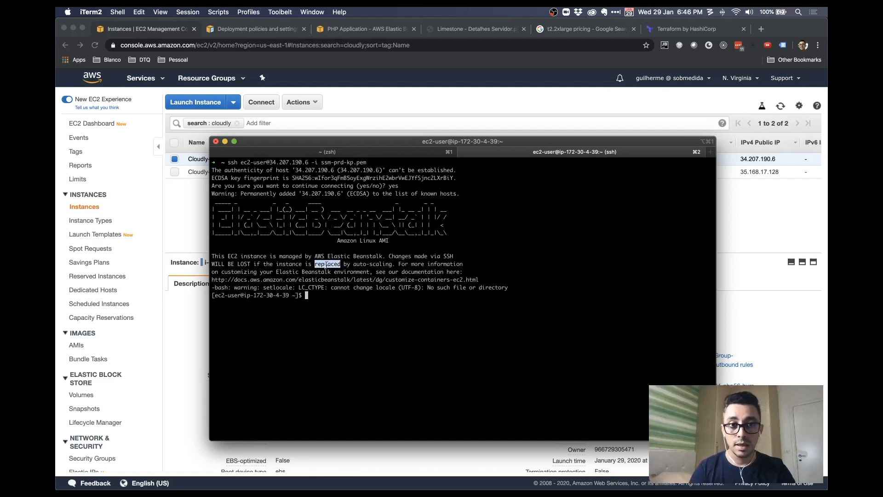
double_click(377, 258)
click(393, 295)
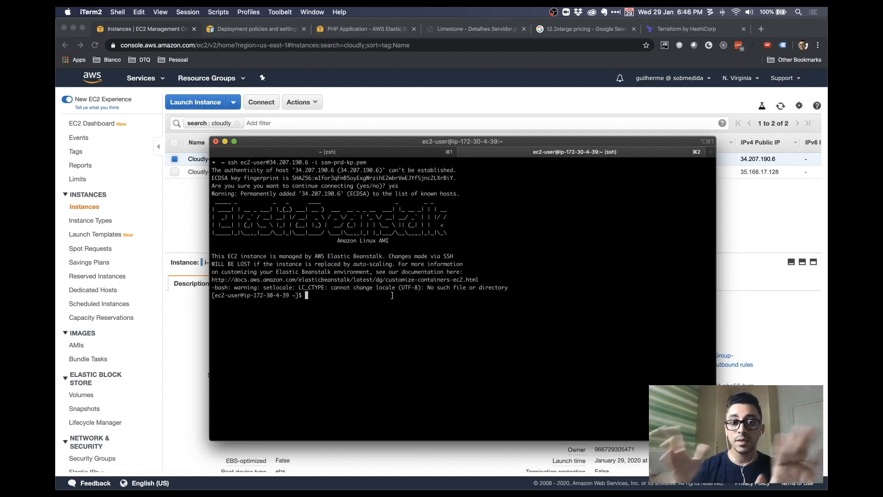
Become root with sudo su -, then check the instance with top and uname -a
text(sudo su )
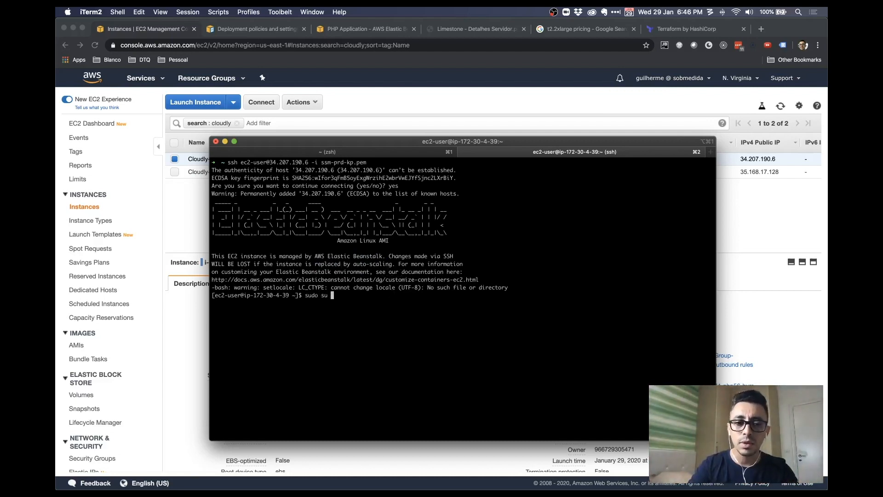
text(-)
key(Return)
text(clear)
key(Return)
text(top)
key(Return)
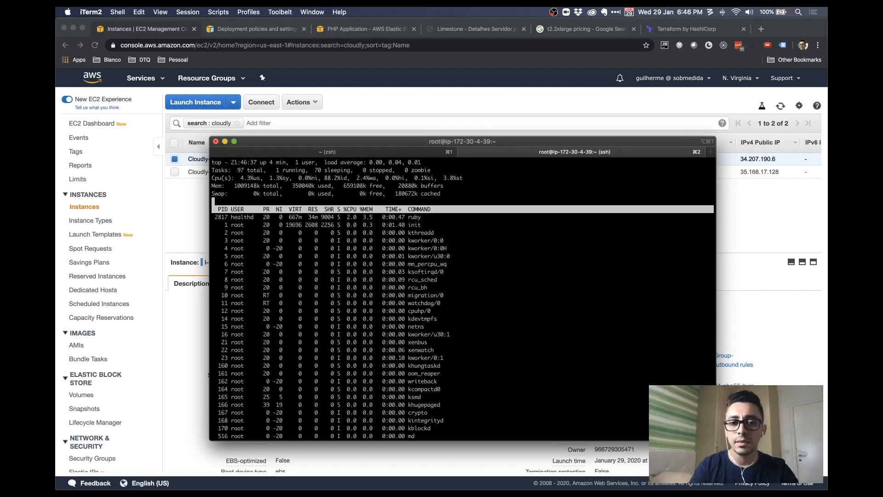
text(q)
text(ud)
key(BackSpace)
text(name -a)
key(Return)
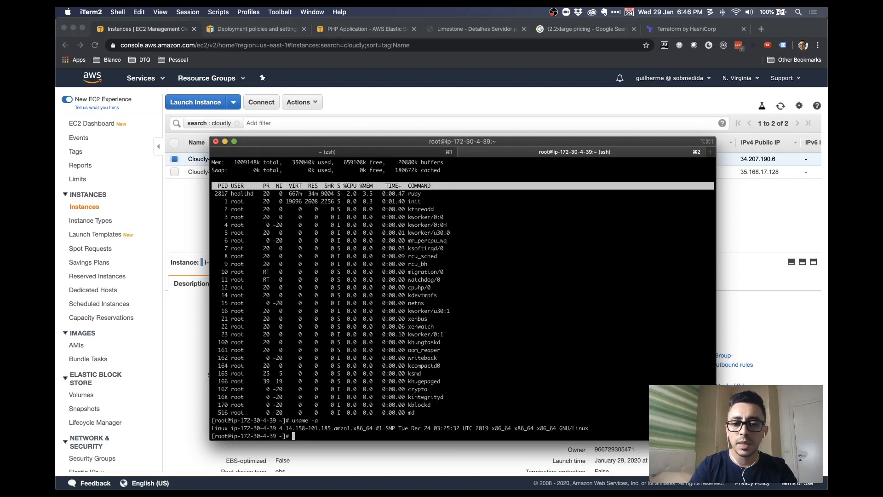
List the files in /var/www/html with ls -ltr
text(cd /v)
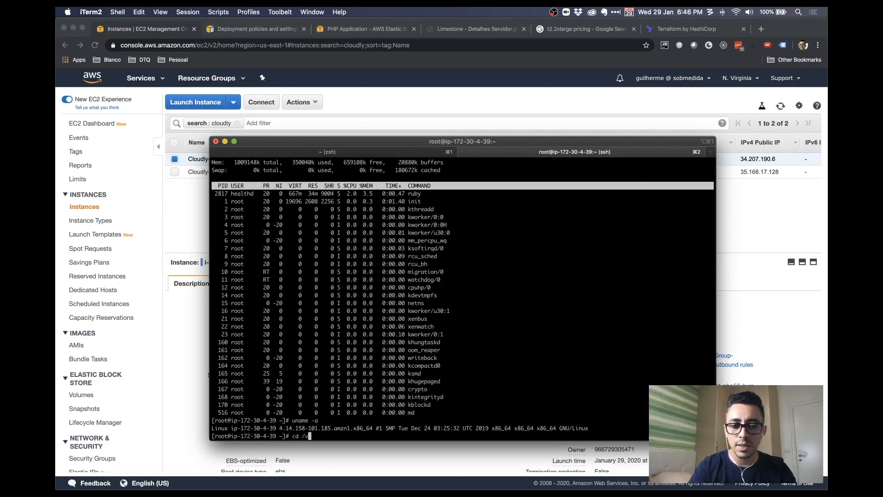
text(ar/www/html/)
key(Return)
text(ls -ltr)
key(Return)
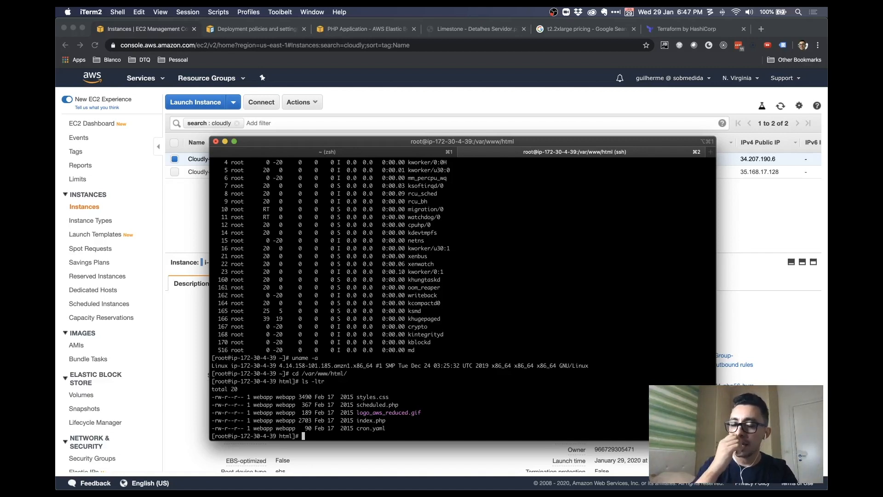
click(479, 87)
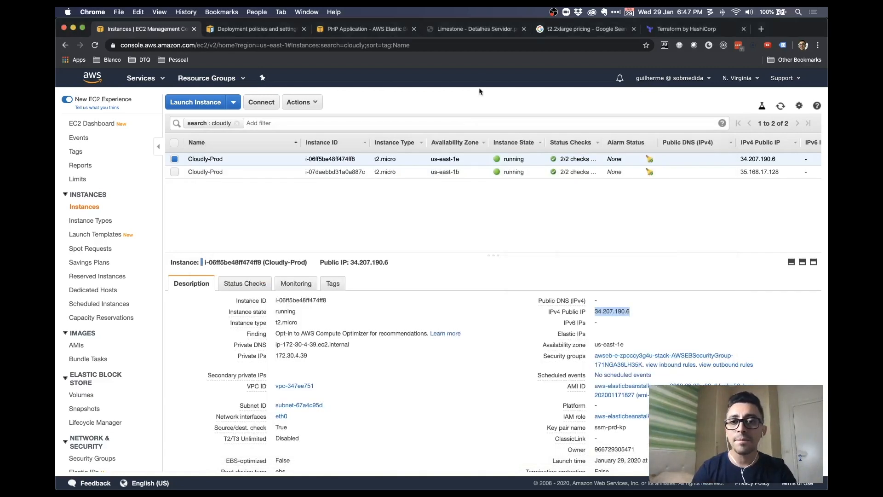
Filter the EC2 instance list to 'cloudly' again
click(184, 196)
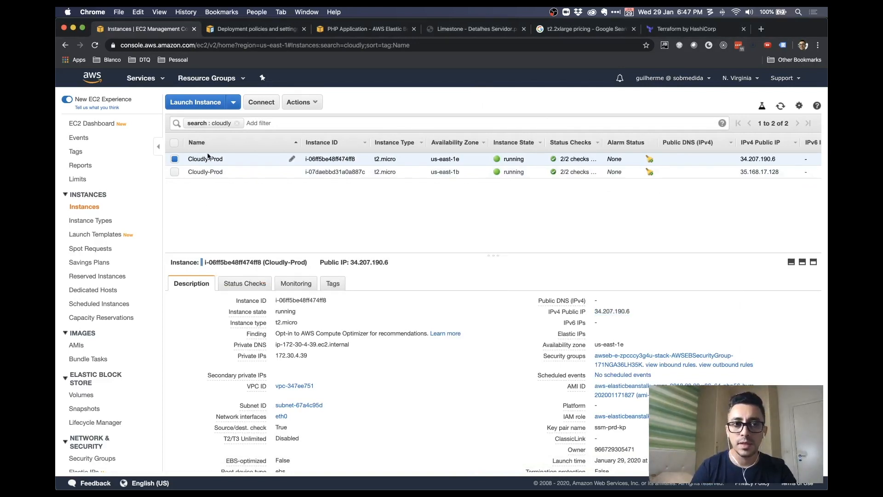
click(238, 124)
text(cloudly)
key(Return)
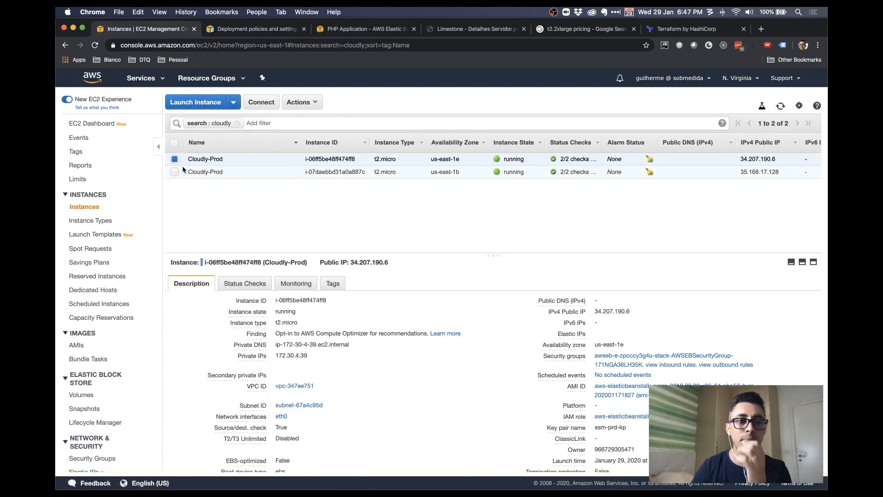
Terminate the Cloudly-Prod instance at 34.207.190.6 and refresh to see it terminated
click(311, 102)
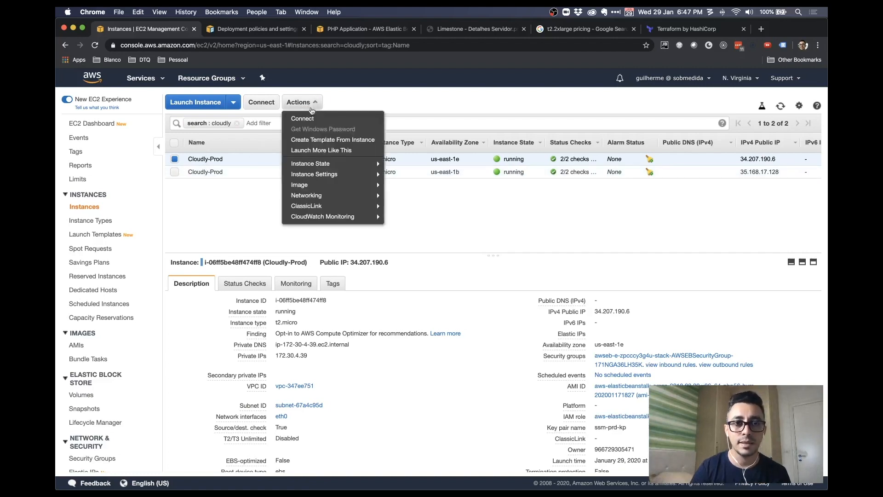
mouse_move(341, 164)
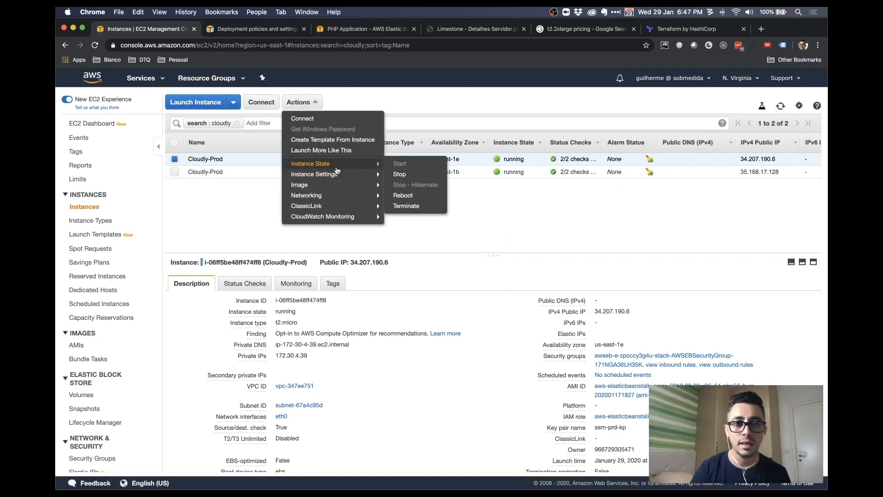
click(420, 205)
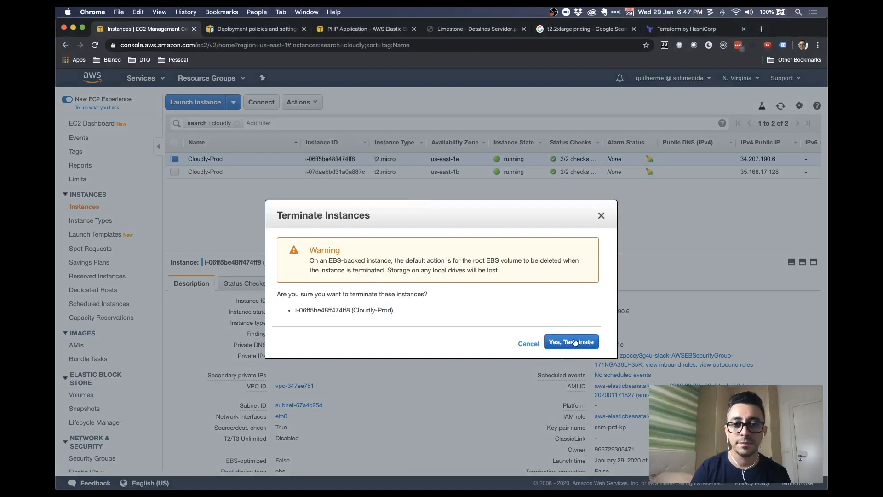
click(575, 342)
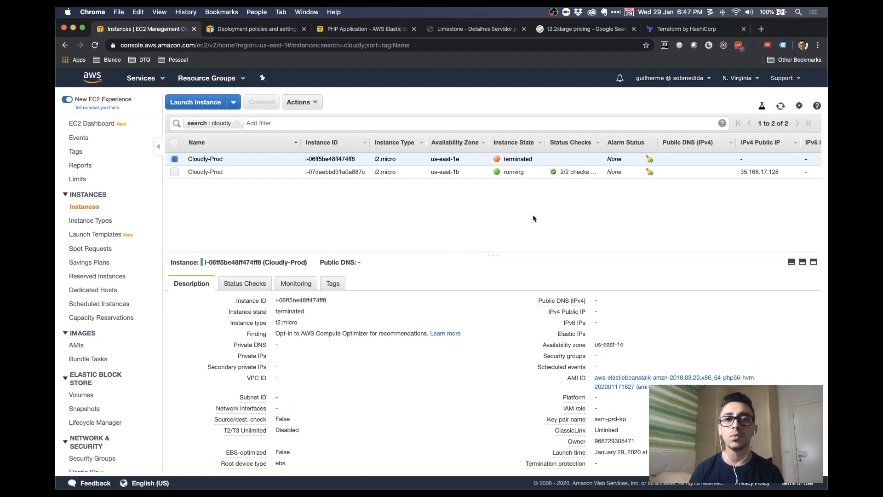
click(780, 106)
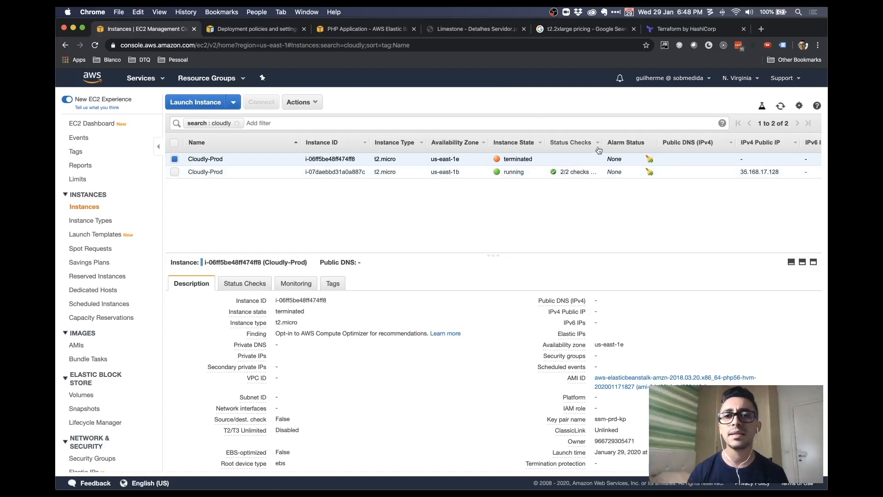
Refresh the instance list, deselect the terminated Cloudly-Prod instance and remove the cloudly filter
click(781, 106)
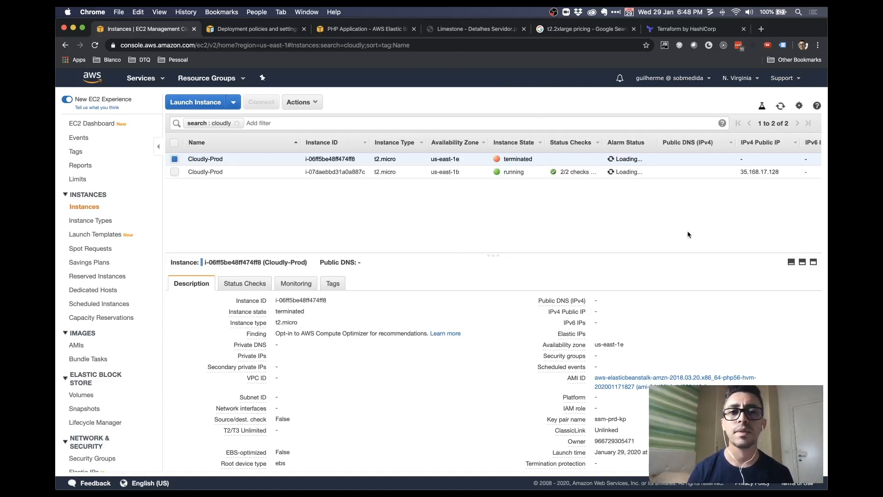
click(175, 159)
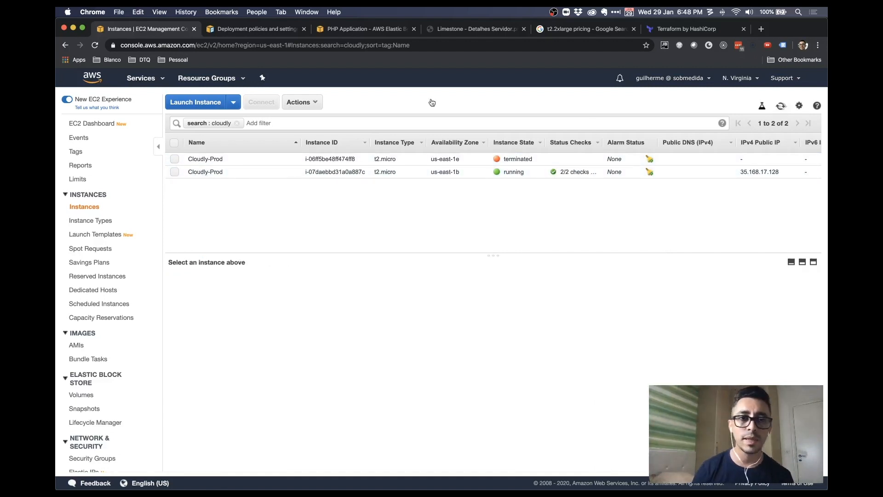
click(237, 122)
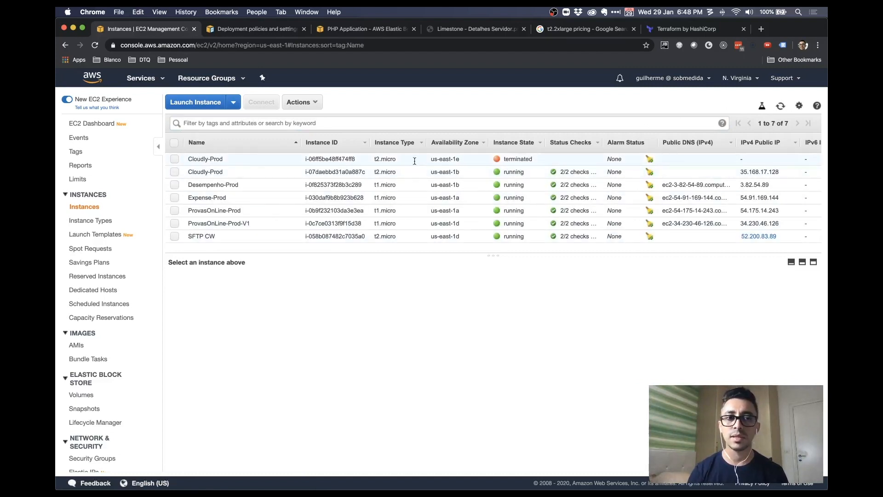
Re-filter the instances to 'cloudly', then bring up the full AWS services list
click(449, 123)
text(cloudly)
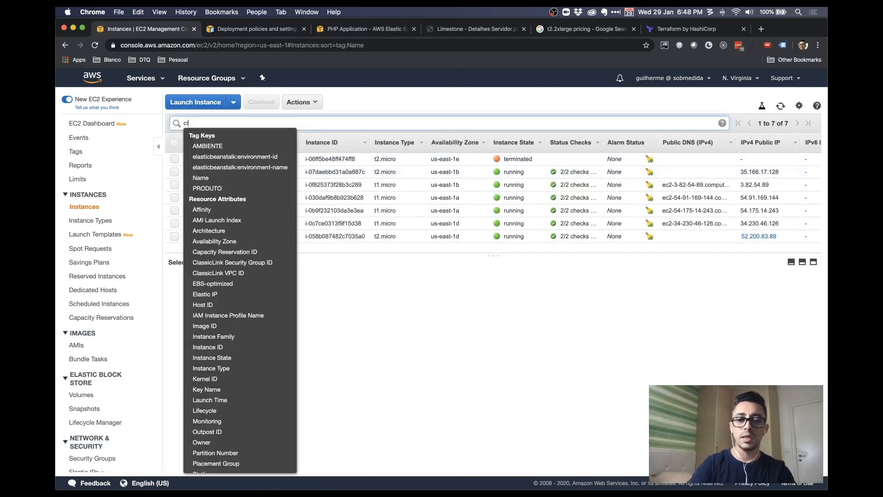
key(Return)
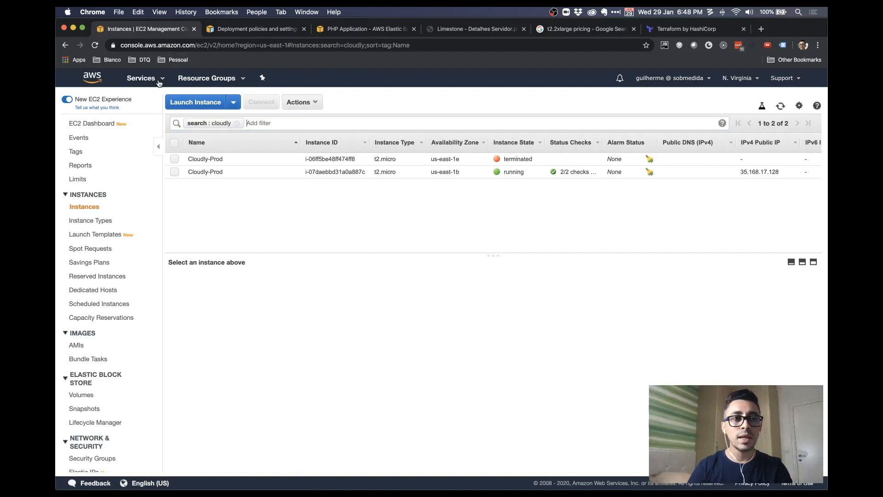
click(156, 82)
super+click(118, 138)
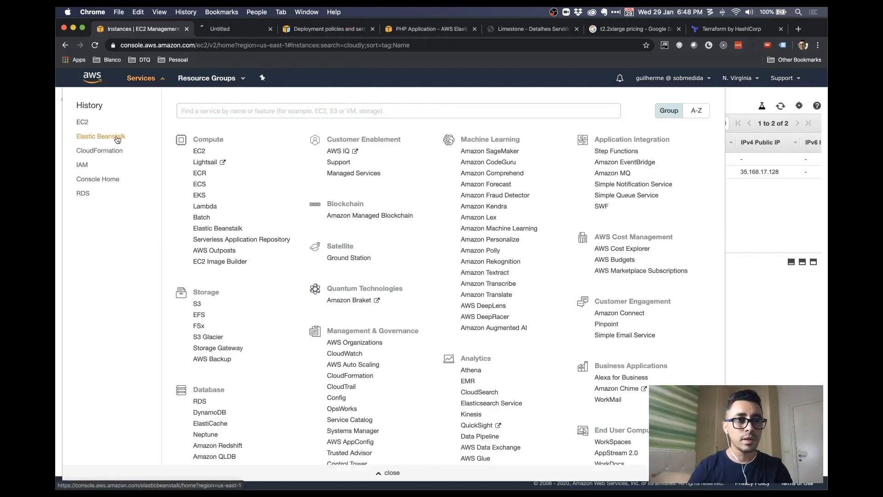
Open and refresh the Cloudly-Prod dashboard, then load its live application URL
click(256, 29)
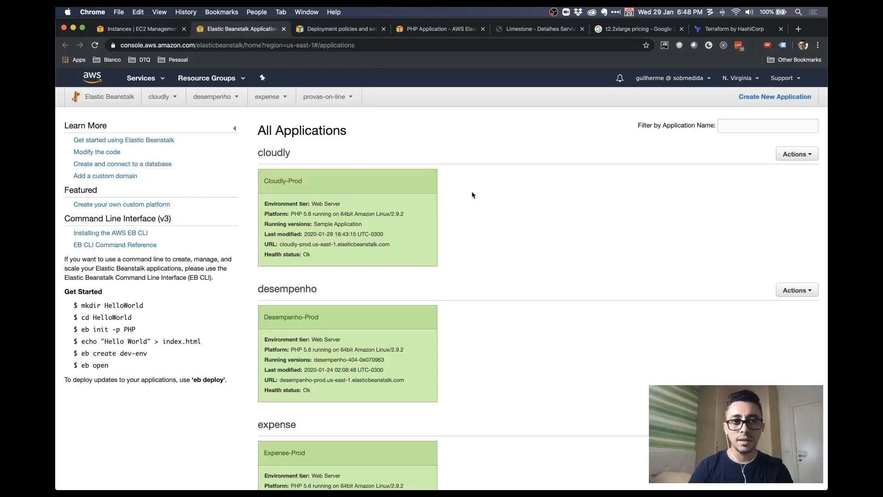
click(328, 228)
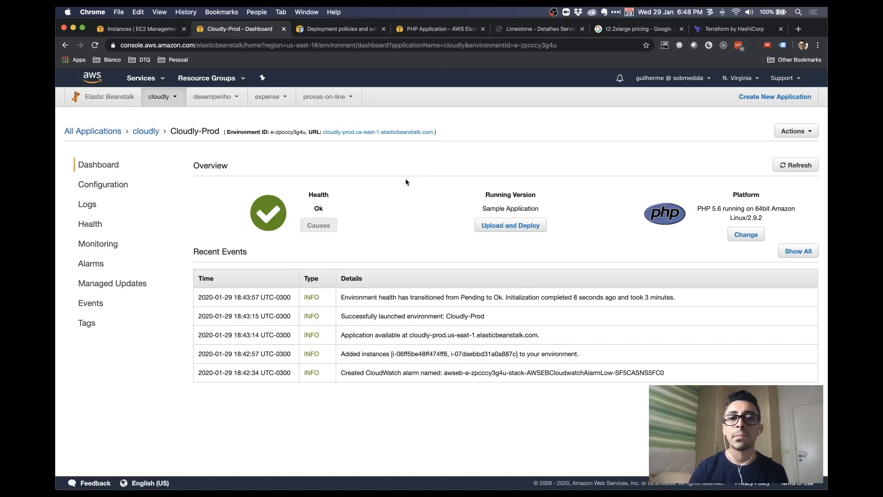
click(796, 164)
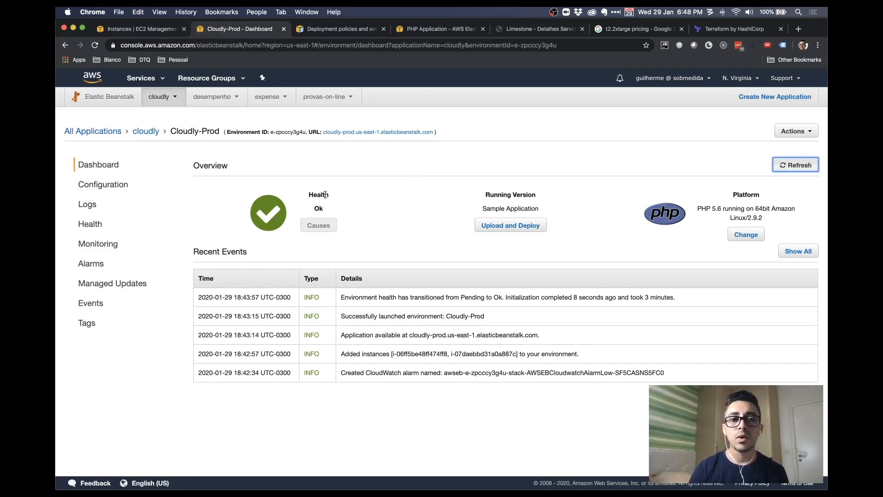
click(375, 131)
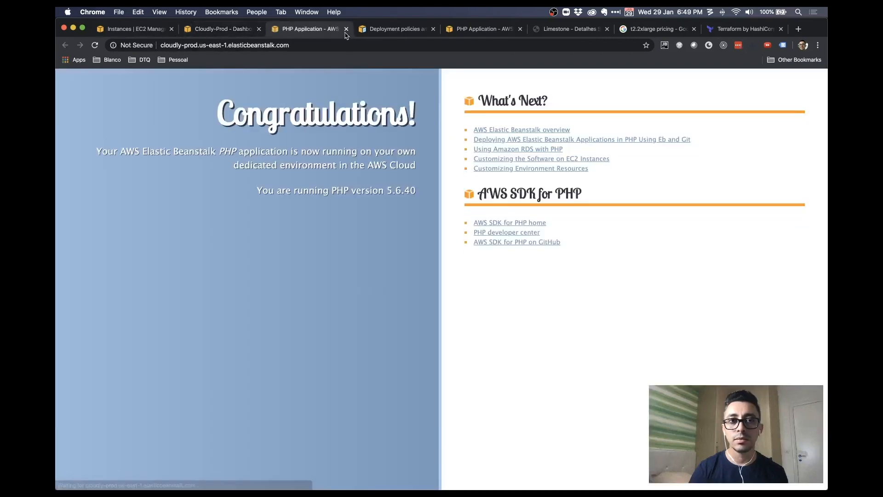
Close the sample application pages and return to the filtered EC2 instances list
click(347, 29)
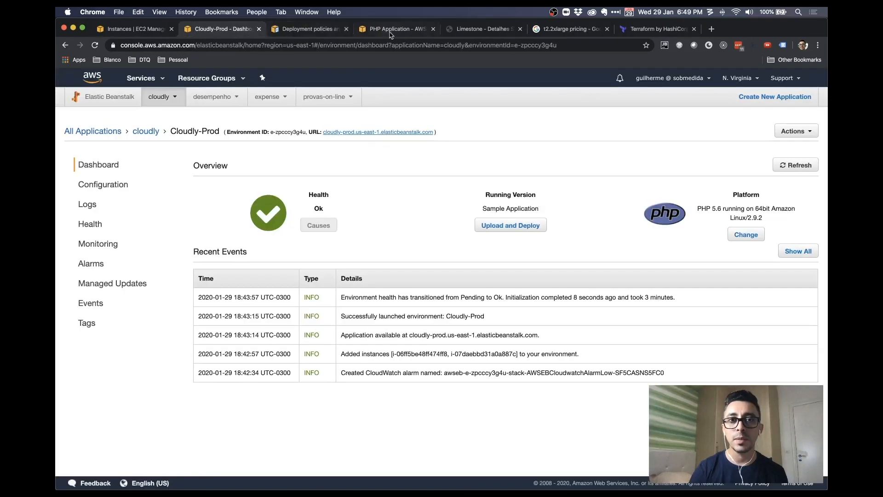
click(391, 33)
click(483, 29)
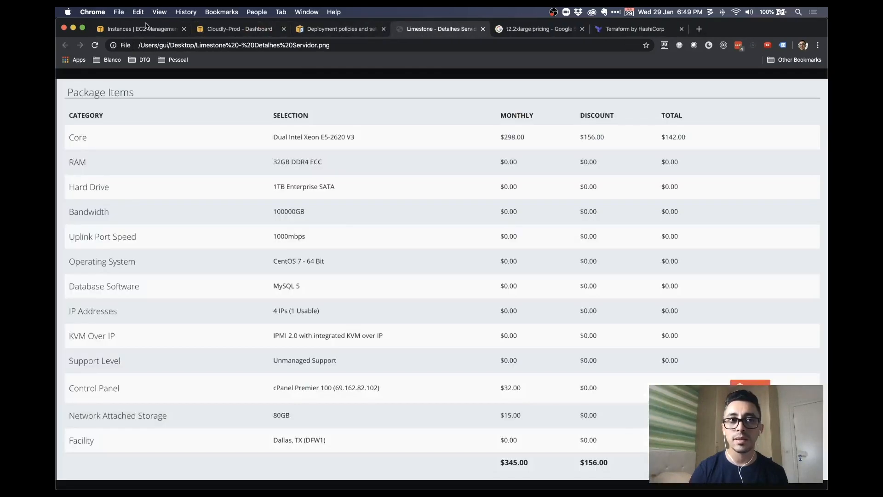
click(148, 29)
click(222, 31)
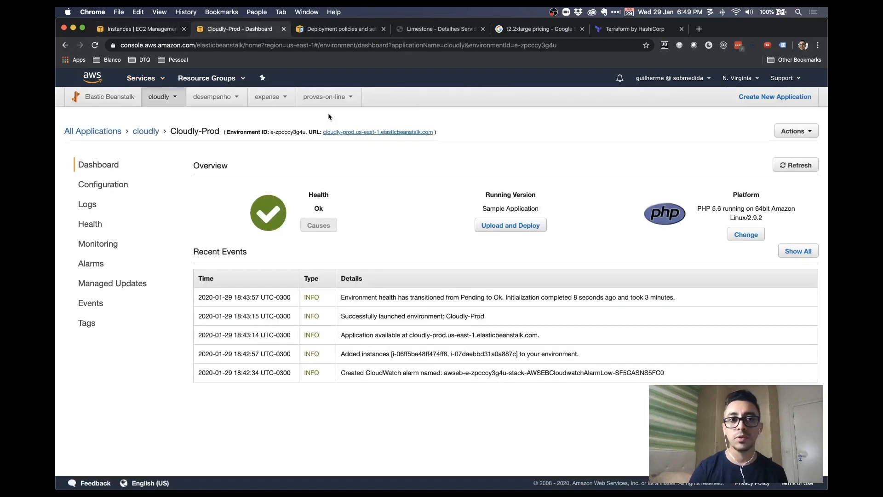
click(145, 31)
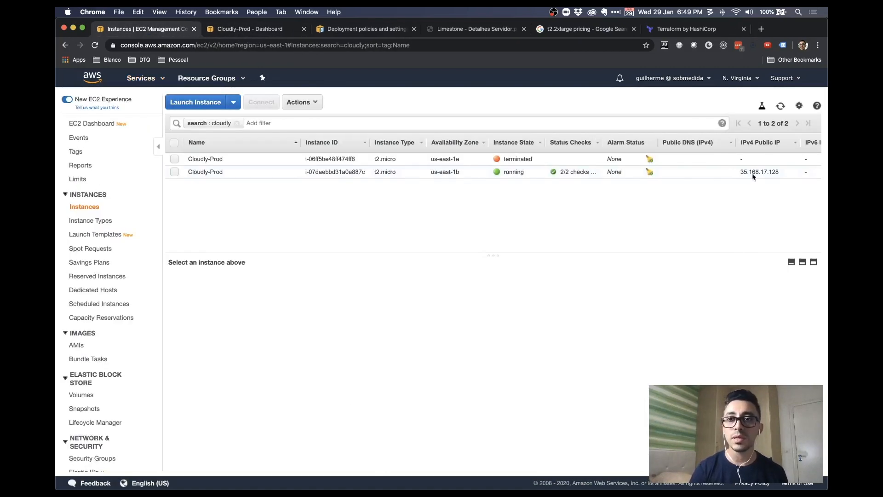
Clear the cloudly filter and refresh until the replacement instance shows pending at 18.233.9.232
click(781, 106)
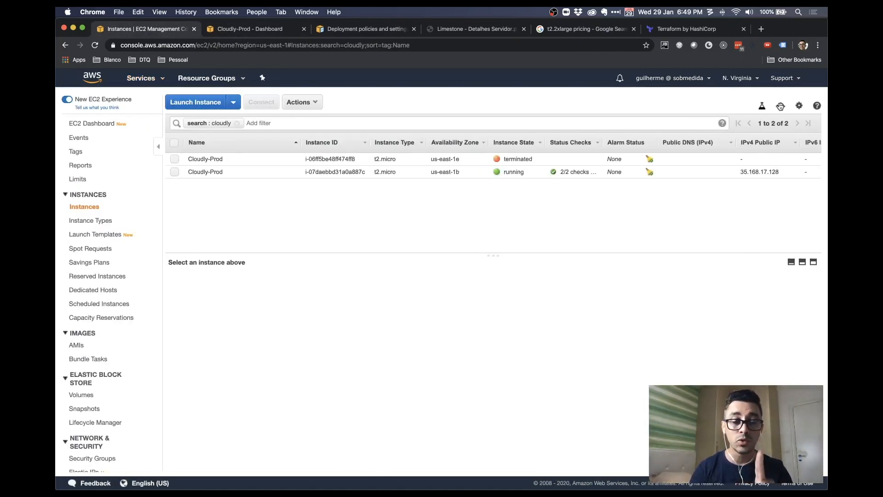
click(780, 107)
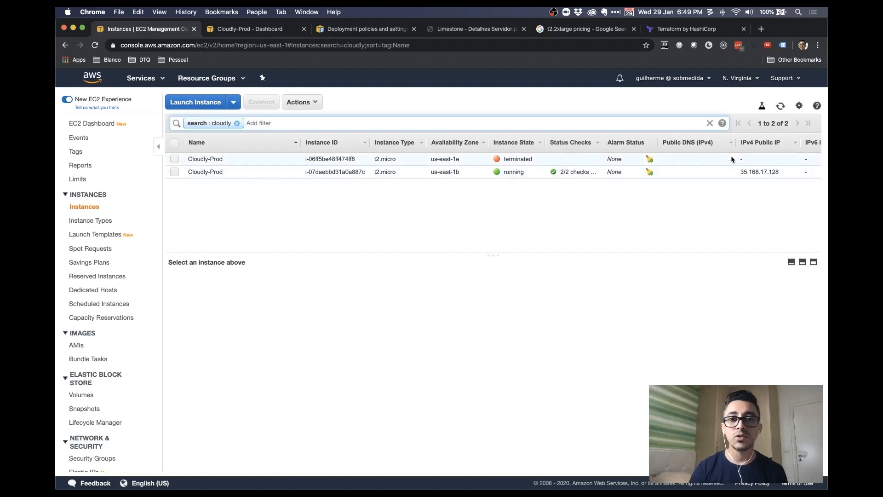
click(237, 123)
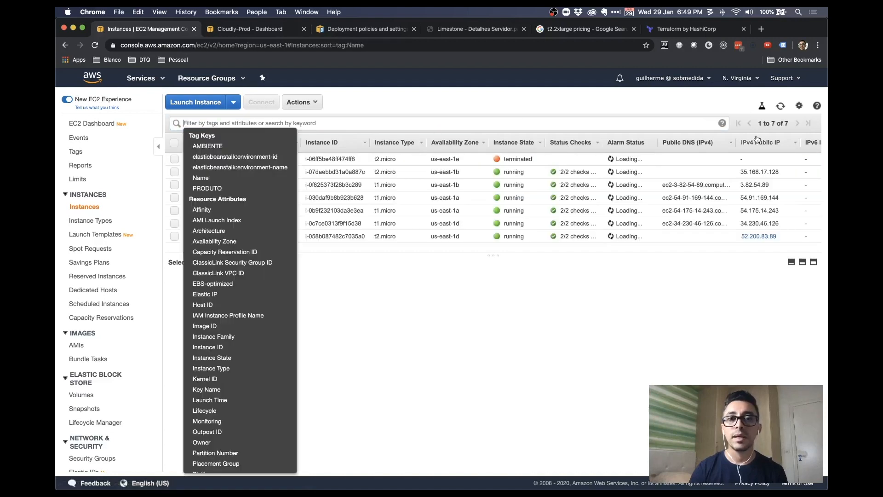
click(572, 102)
click(780, 106)
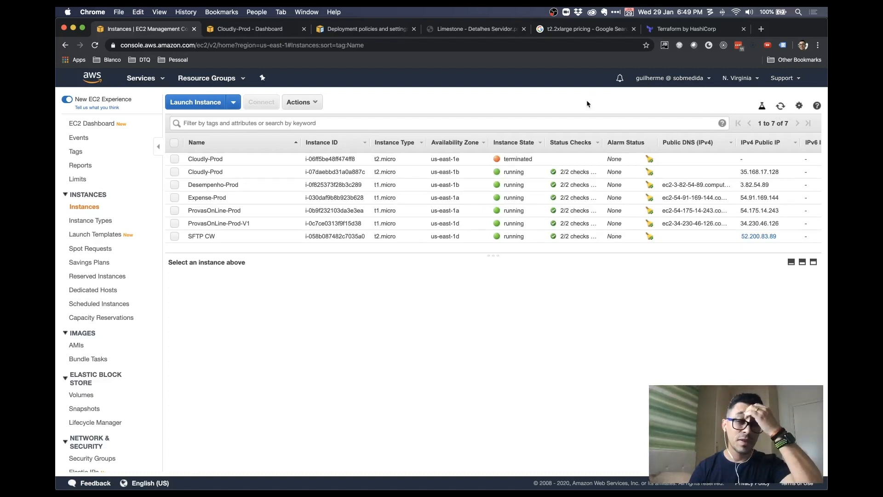
click(781, 106)
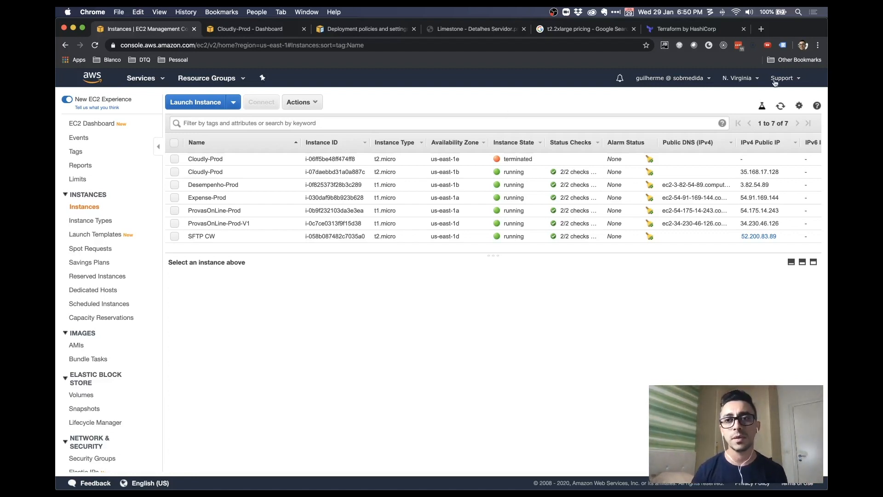
click(781, 106)
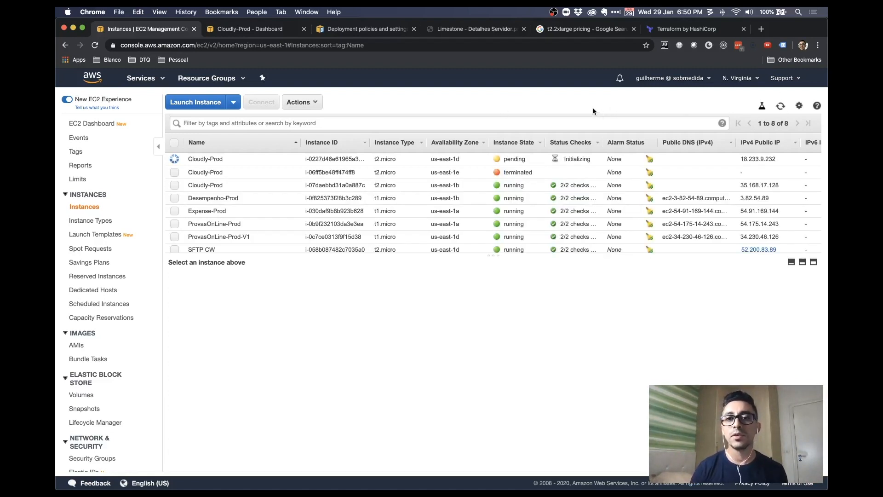
Filter instances to 'cloudly', showing pending, terminated and running Cloudly-Prod instances
click(337, 128)
text(cloudly)
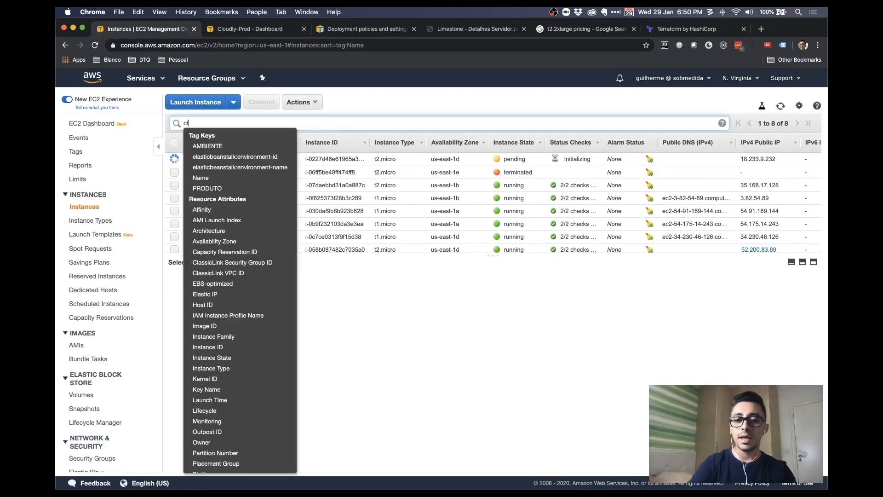
key(Return)
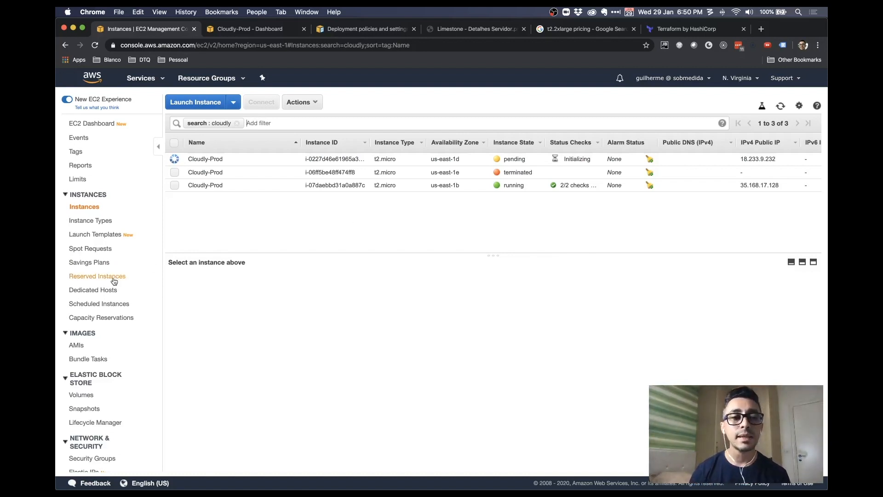
scroll(115, 280, down, 3)
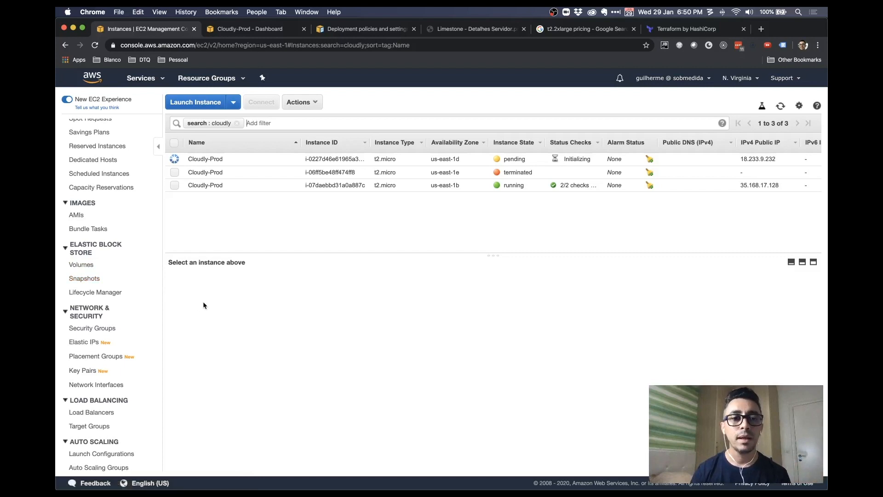
View the awseb-e-z load balancer's instances: us-east-1d OutOfService, us-east-1b InService
click(106, 412)
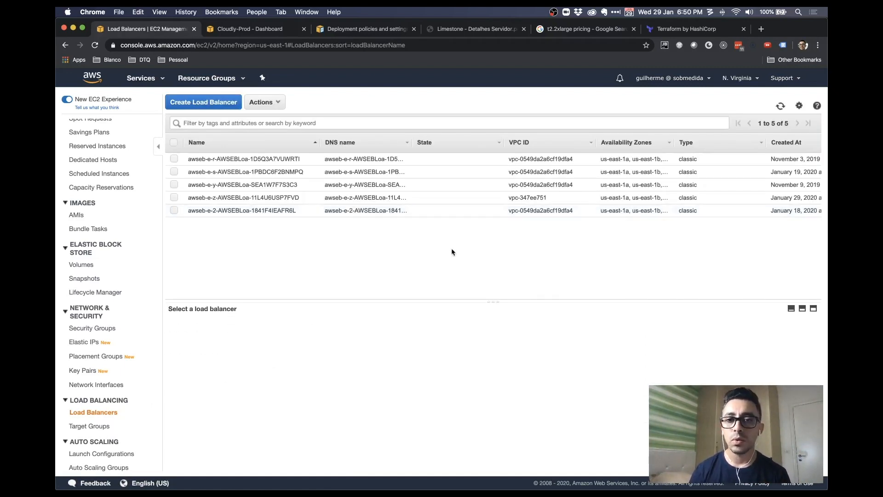
click(551, 194)
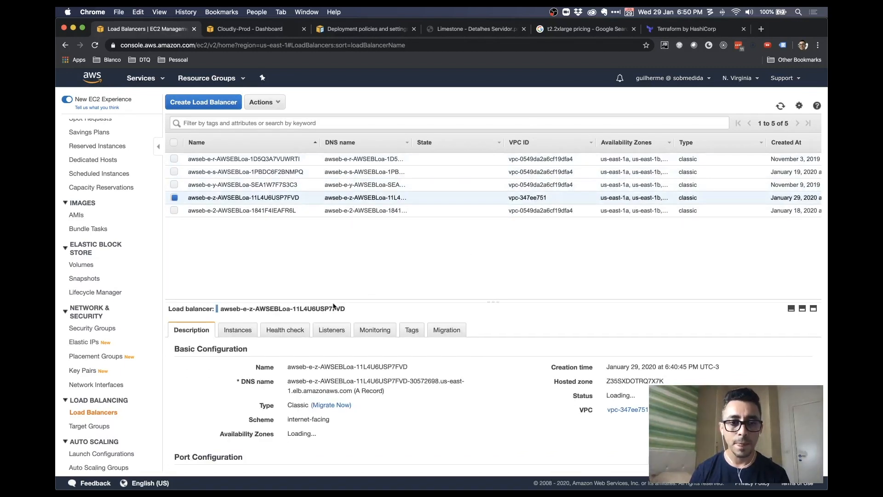
drag(333, 302, 334, 238)
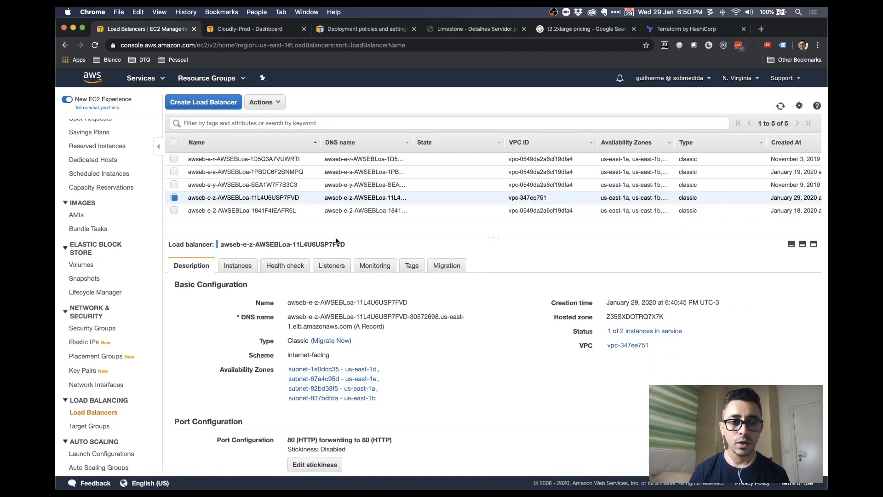
click(247, 271)
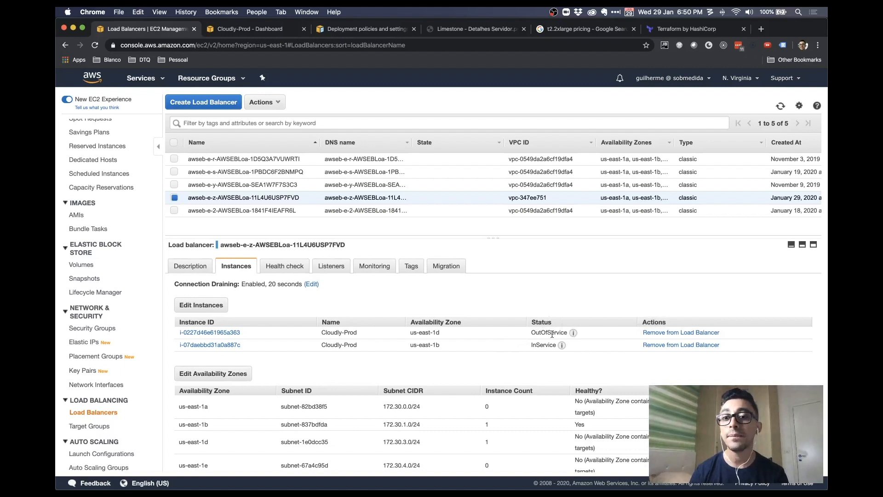
scroll(530, 324, down, 1)
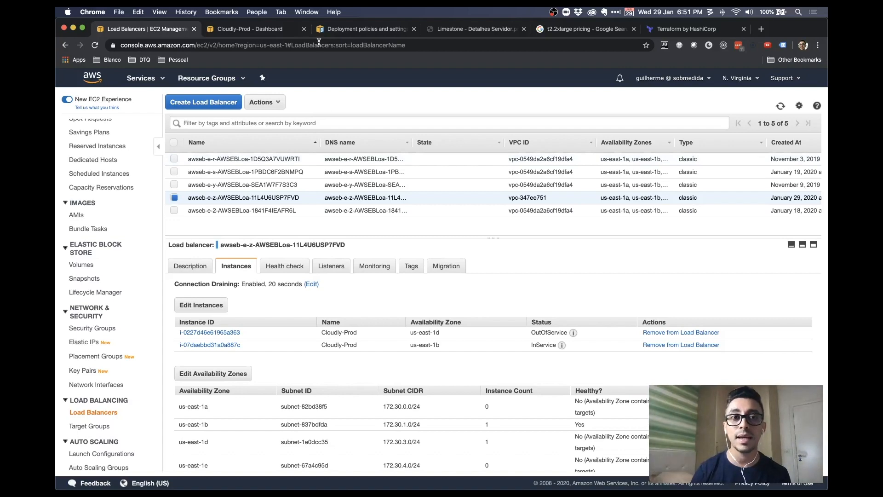
Refresh Cloudly-Prod's events and highlight the WARN event about the EC2 health check failure
click(248, 29)
click(796, 165)
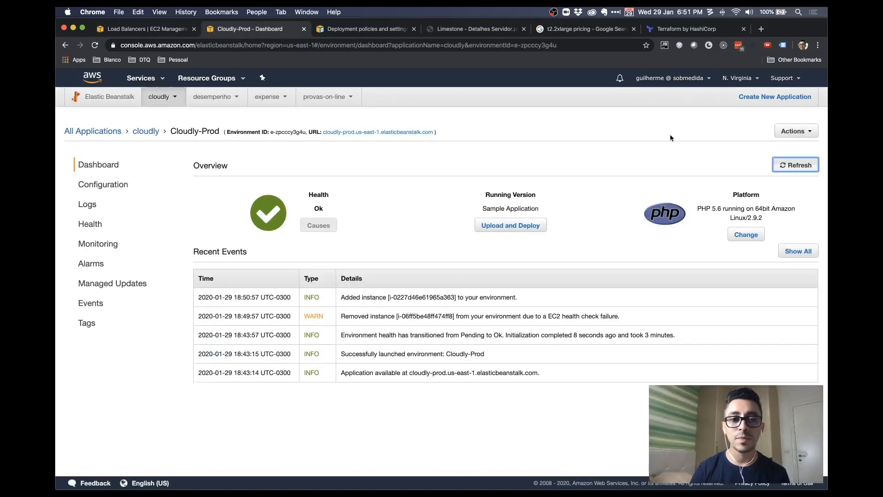
drag(340, 318, 594, 318)
click(544, 316)
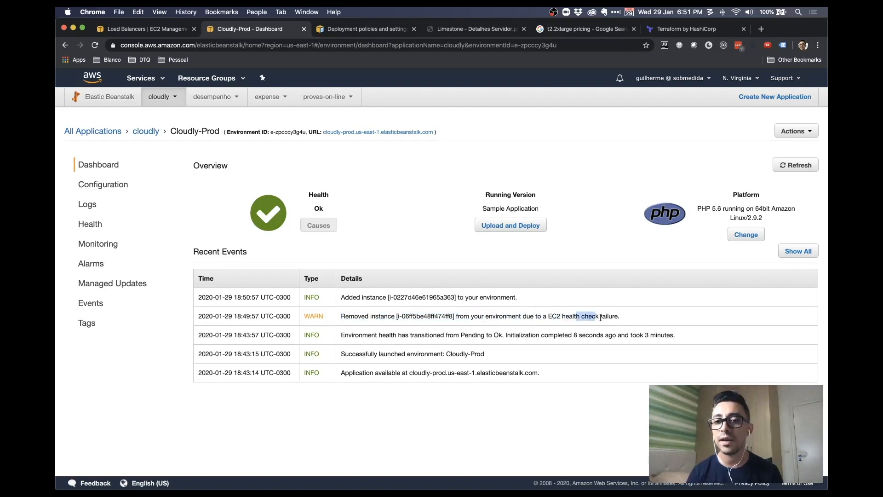
double_click(550, 317)
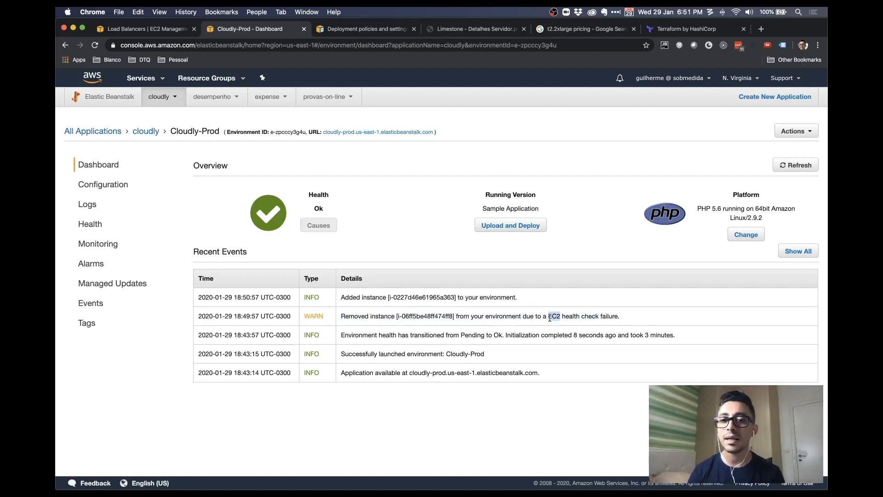
click(525, 264)
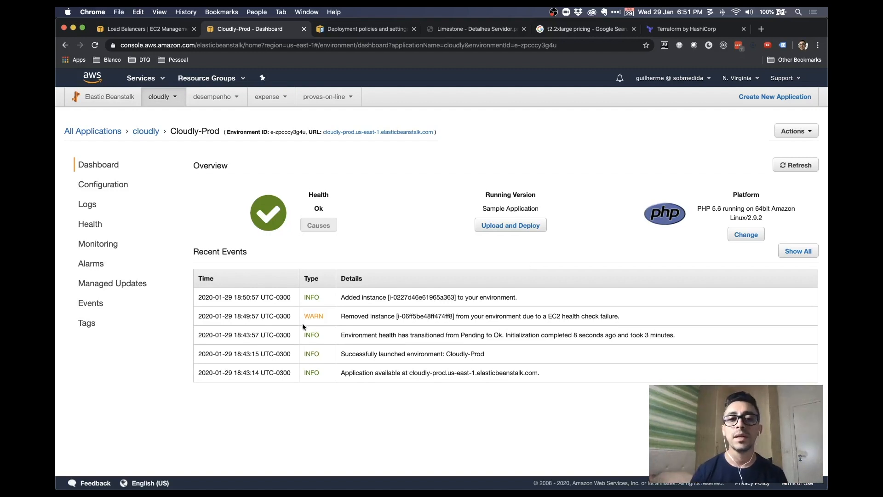
double_click(310, 313)
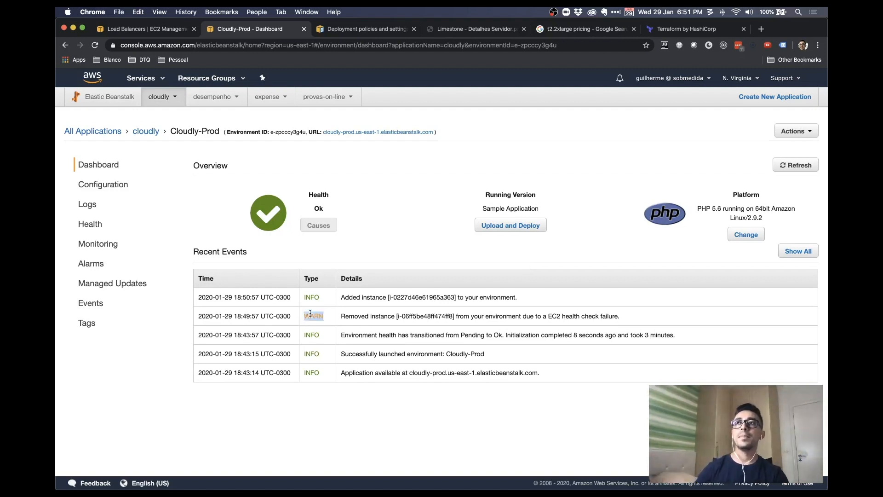
click(610, 330)
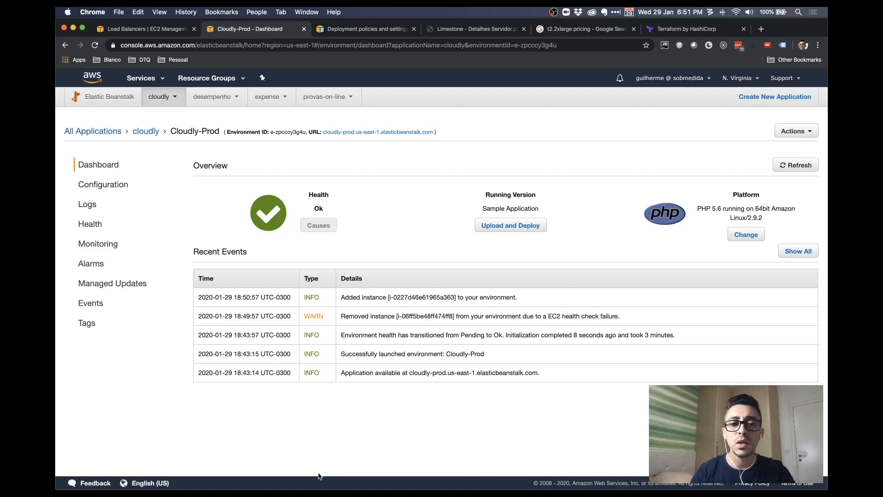
Confirm the Cloudly-Prod SNS subscription from the email, then return to the dashboard window
key(super+grave)
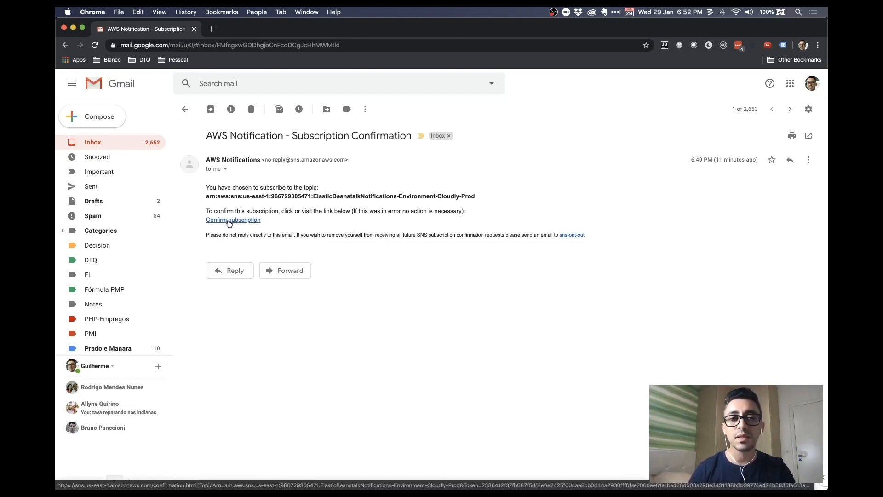
click(232, 222)
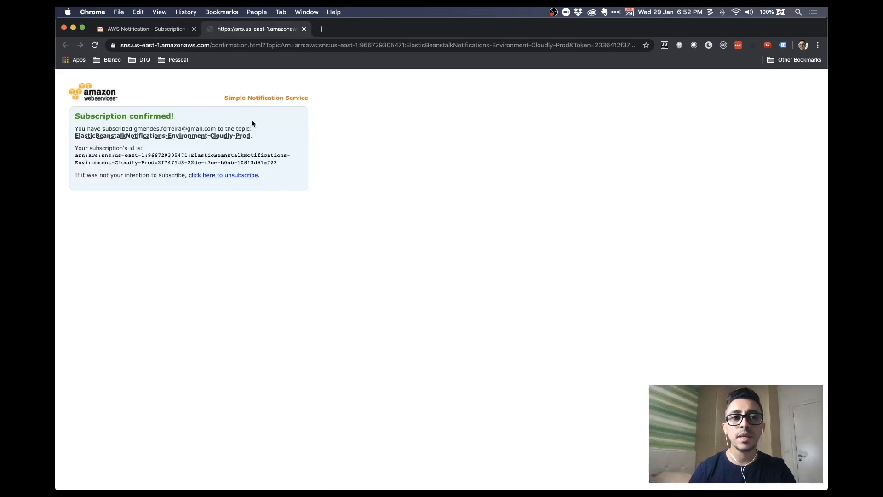
click(305, 30)
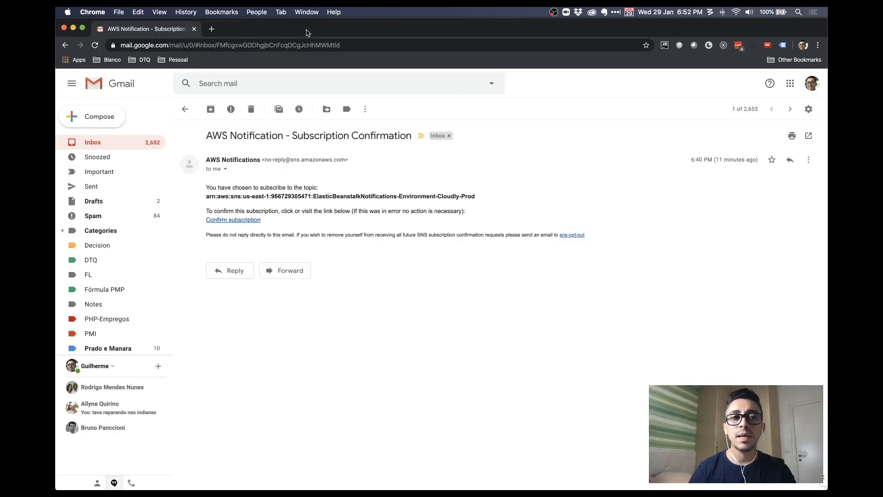
key(super+grave)
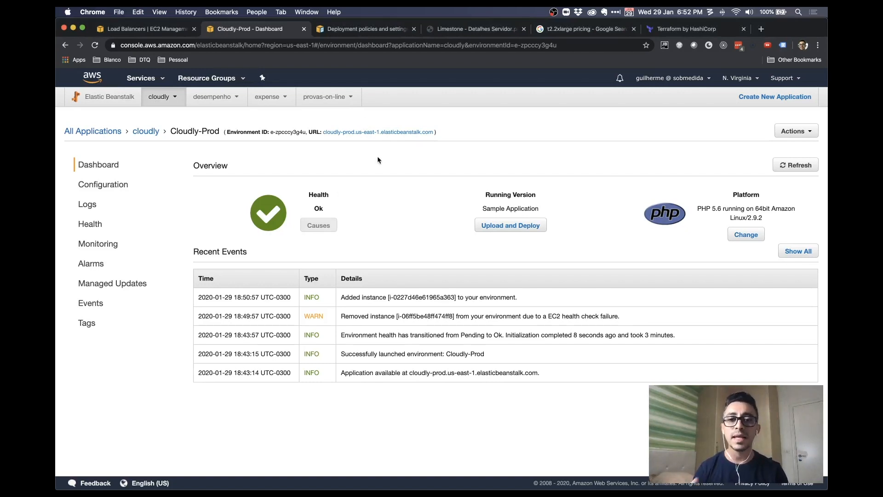
Refresh the Cloudly-Prod dashboard and switch to the EC2 Load Balancers page
click(796, 165)
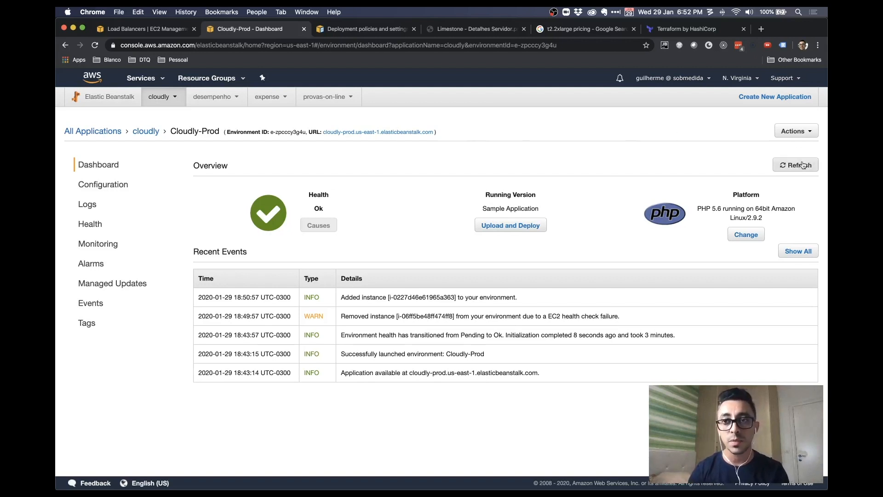
click(141, 27)
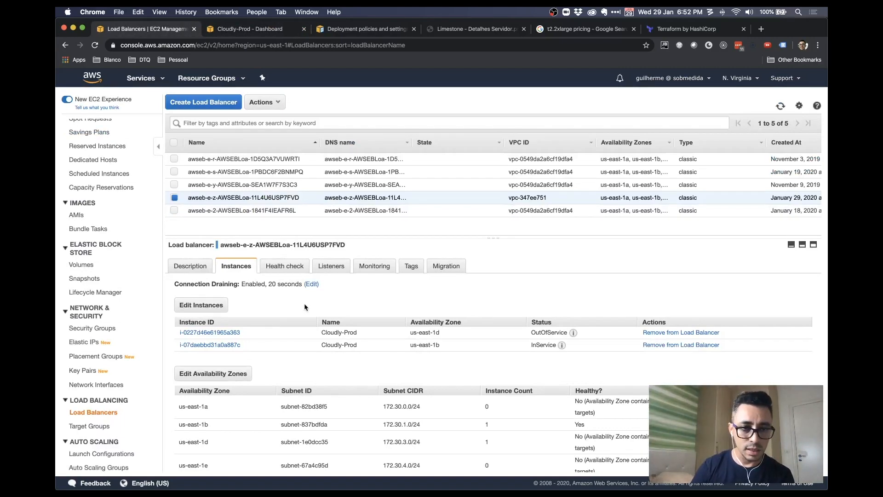
Refresh the load balancer status and review its health check, listeners and monitoring metrics
click(782, 106)
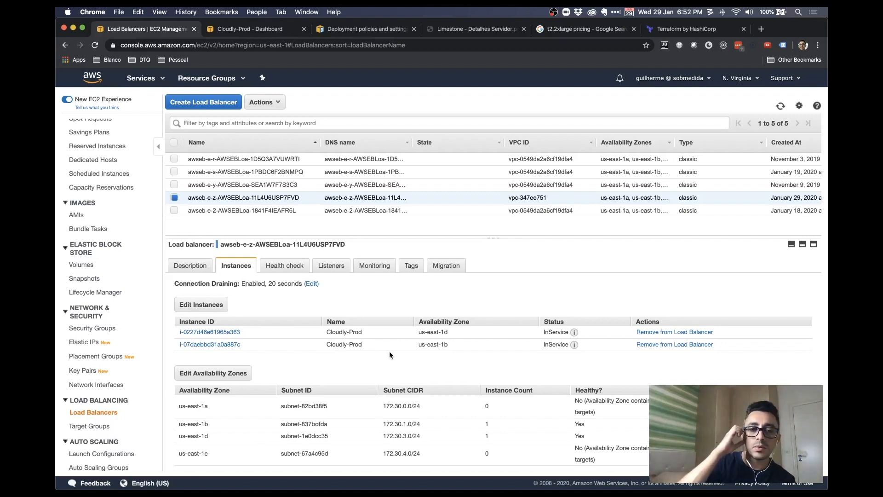
click(289, 264)
click(330, 265)
click(370, 265)
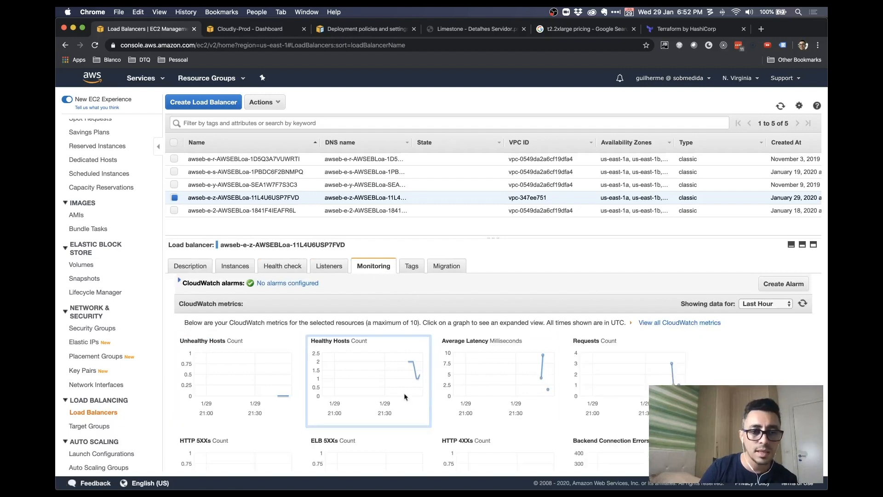
scroll(432, 395, down, 5)
scroll(432, 397, up, 5)
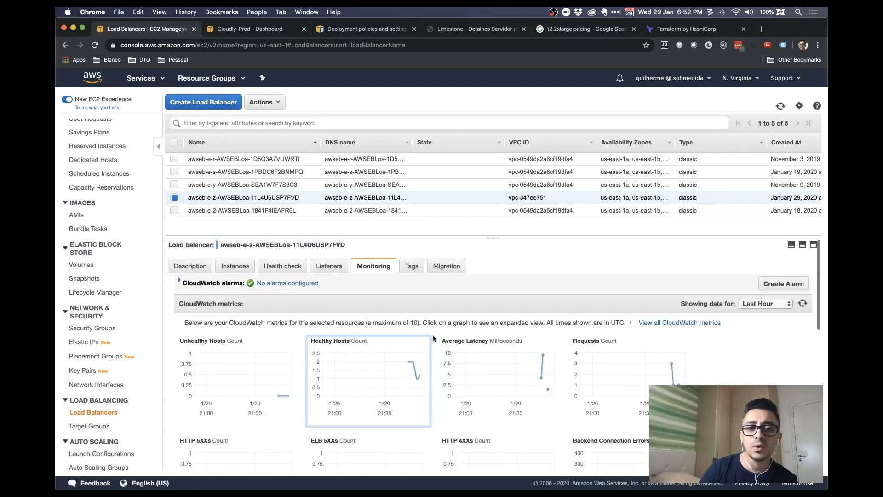
Review the load balancer's tags, highlighting PRODUTO, CLOUDLY and AMBIENTE
click(411, 266)
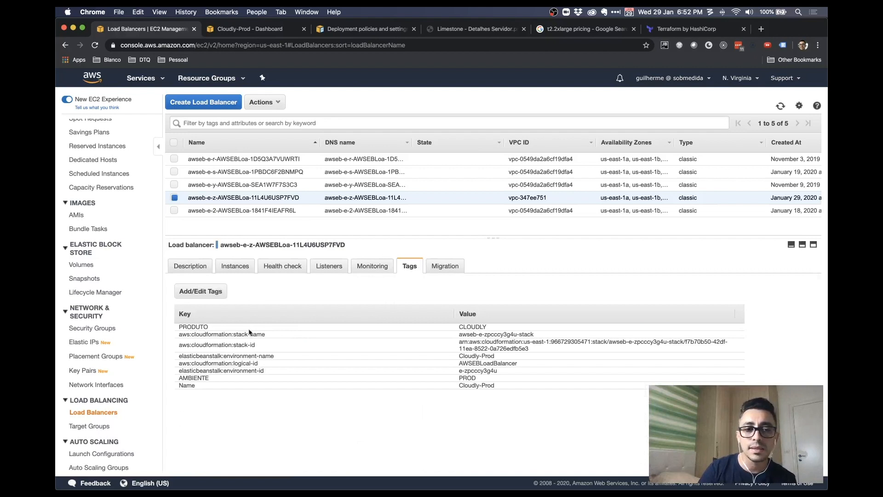
drag(192, 327, 285, 332)
double_click(465, 330)
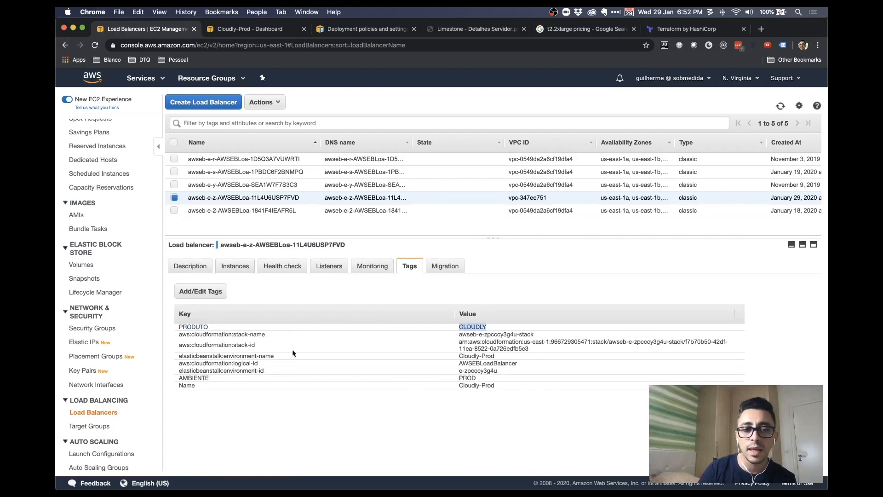
drag(216, 334, 226, 379)
click(231, 385)
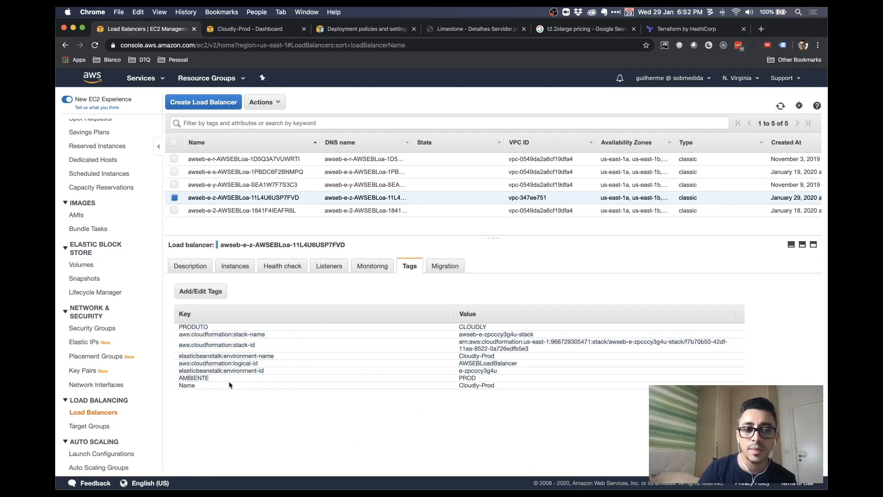
Check the load balancer's Migration options, then bring up the Launch Configurations list
click(450, 270)
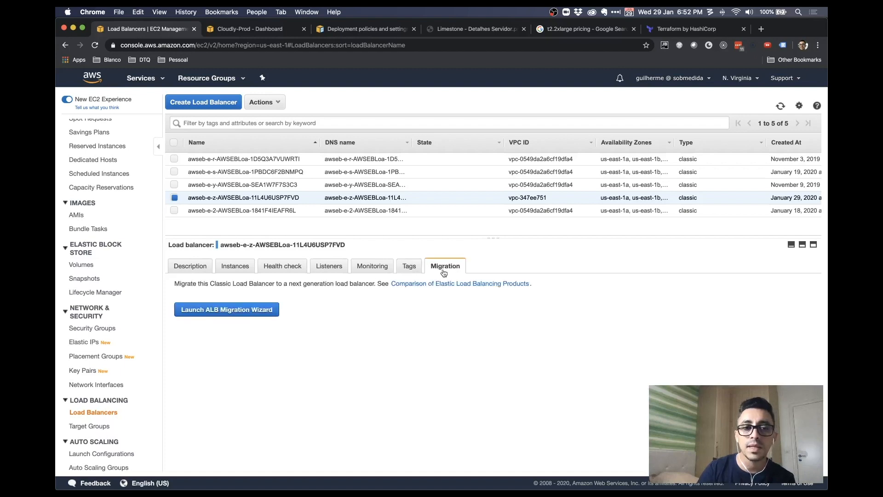
scroll(126, 397, down, 1)
scroll(110, 449, down, 1)
click(110, 452)
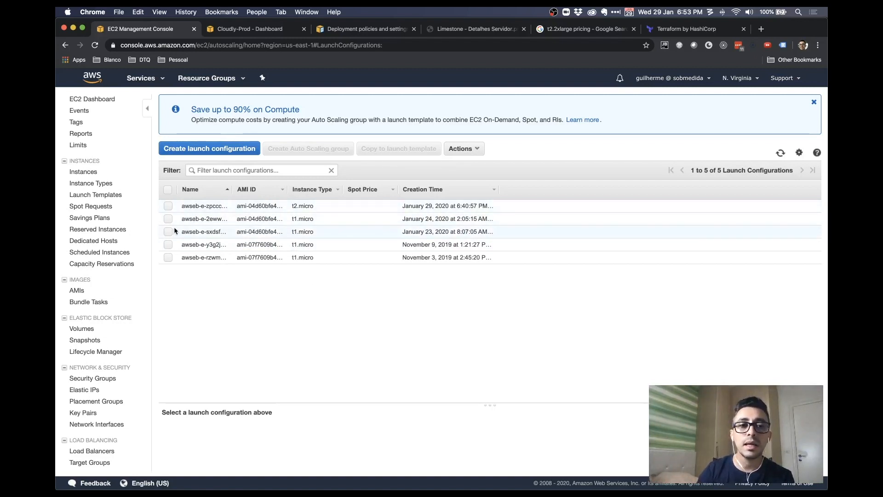
Inspect the November 9 launch configuration, check the empty target groups, then list Auto Scaling groups
click(168, 242)
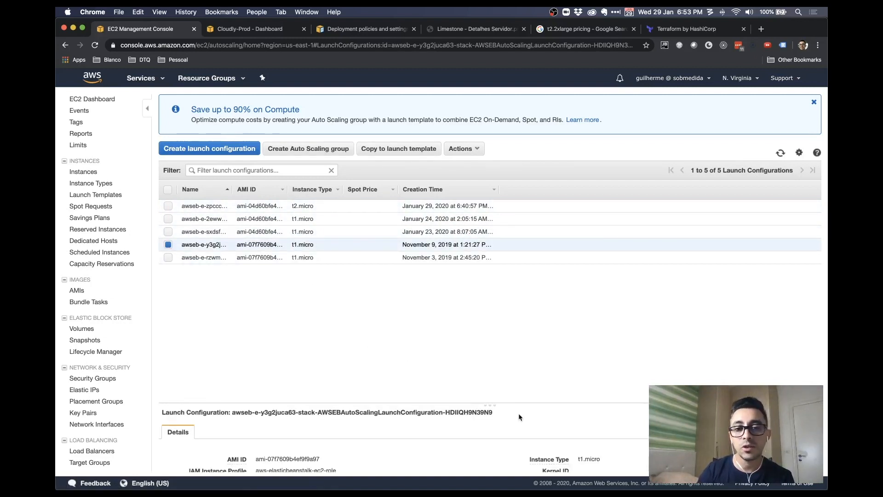
drag(493, 405, 500, 284)
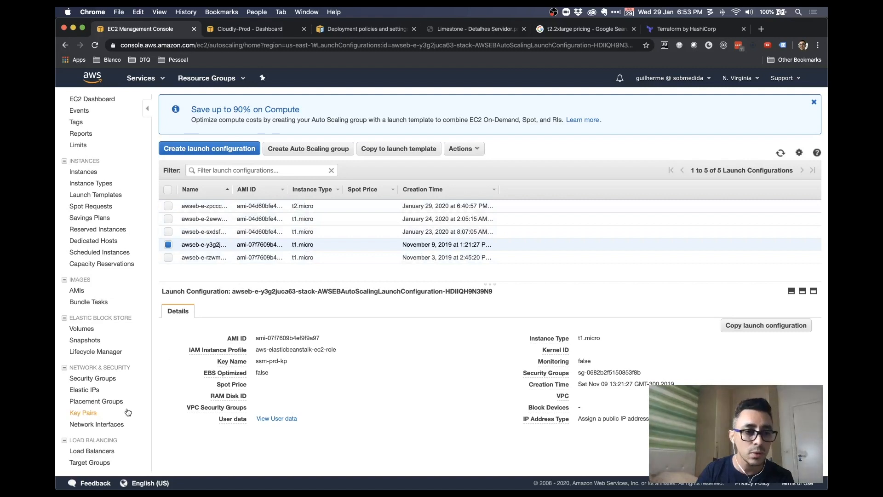
click(93, 464)
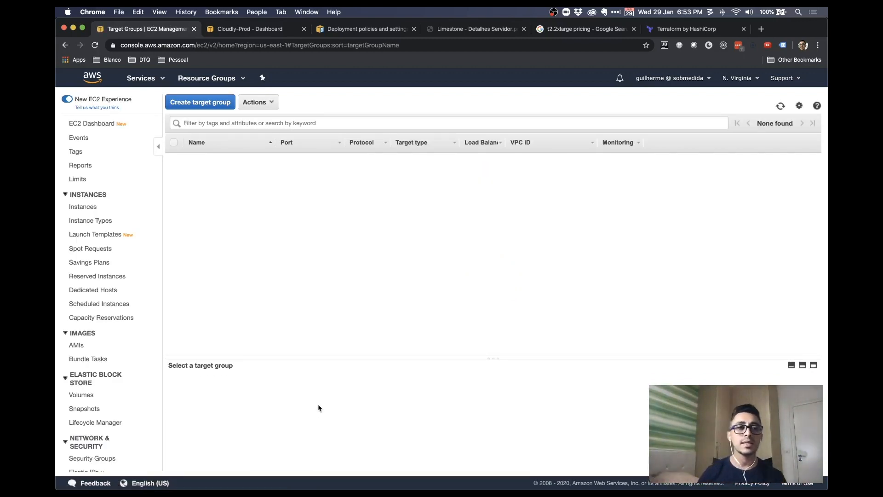
scroll(82, 352, down, 5)
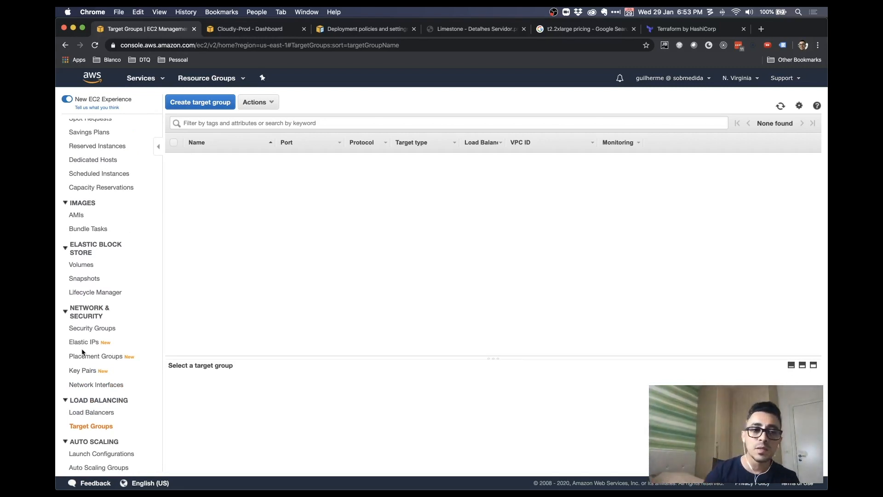
click(123, 467)
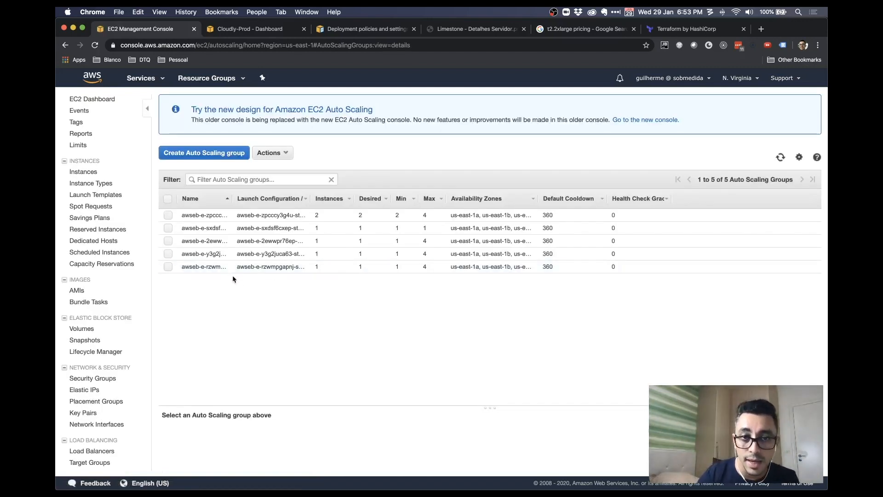
Show the awseb-e-zpcccy3g4u group's activity history with the terminating-instance entry expanded to its cause
click(290, 215)
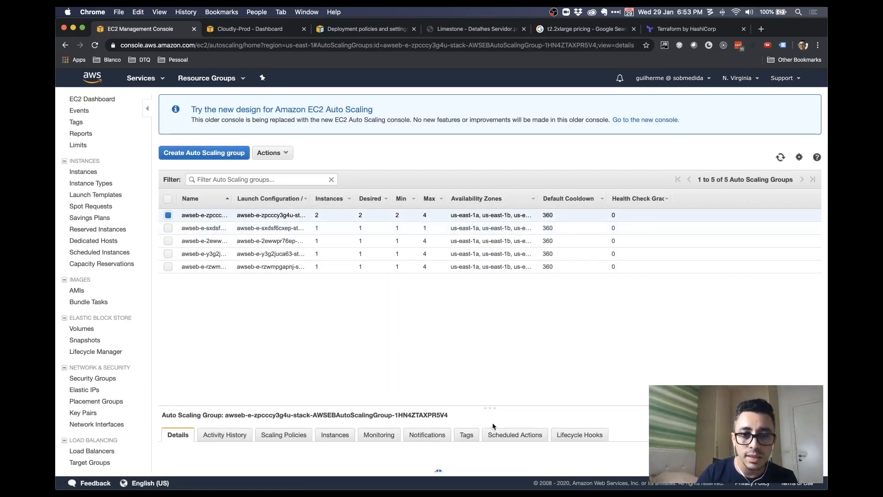
drag(491, 408, 493, 313)
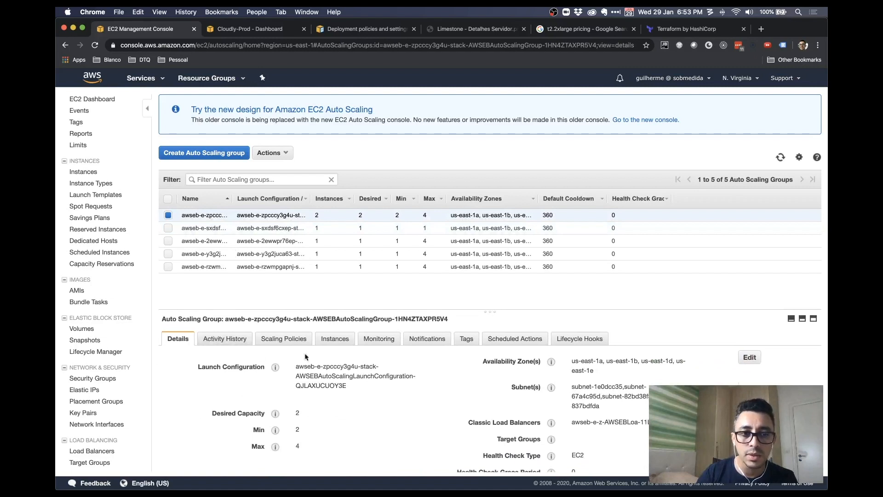
click(225, 338)
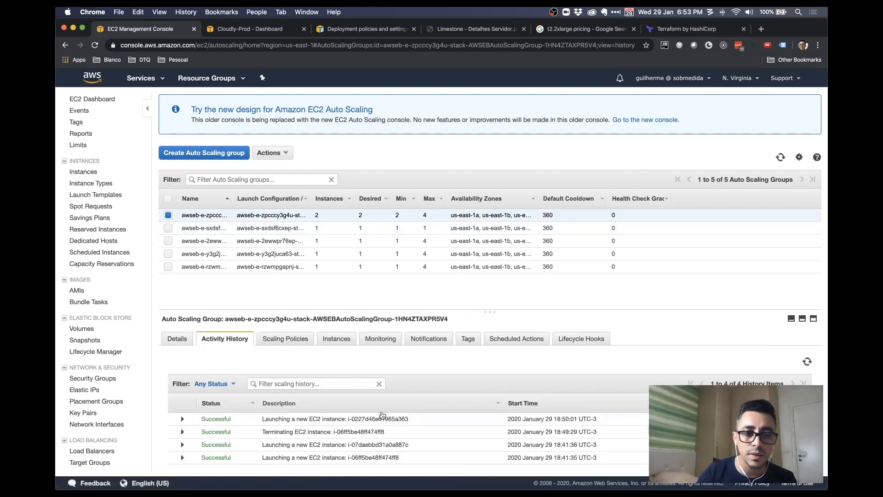
drag(270, 431, 329, 431)
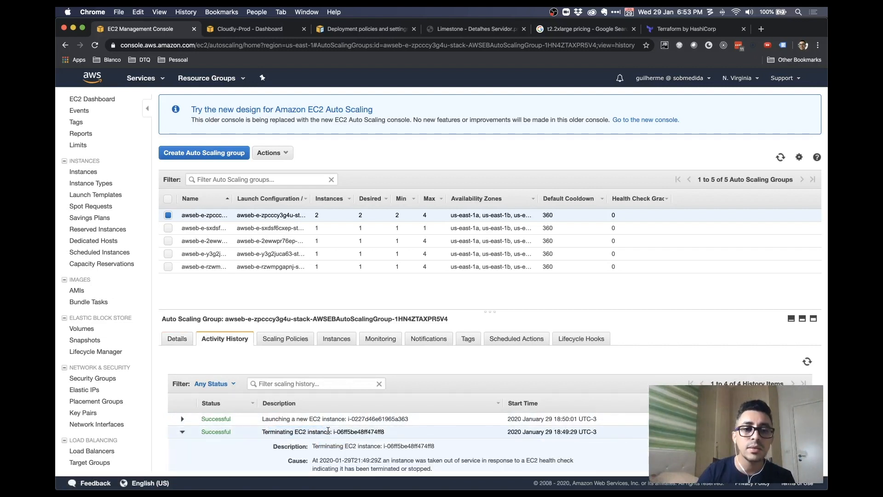
Review the group's policies, instances, notifications, scheduled actions and lifecycle hooks, then list EC2 instances
click(286, 338)
click(337, 339)
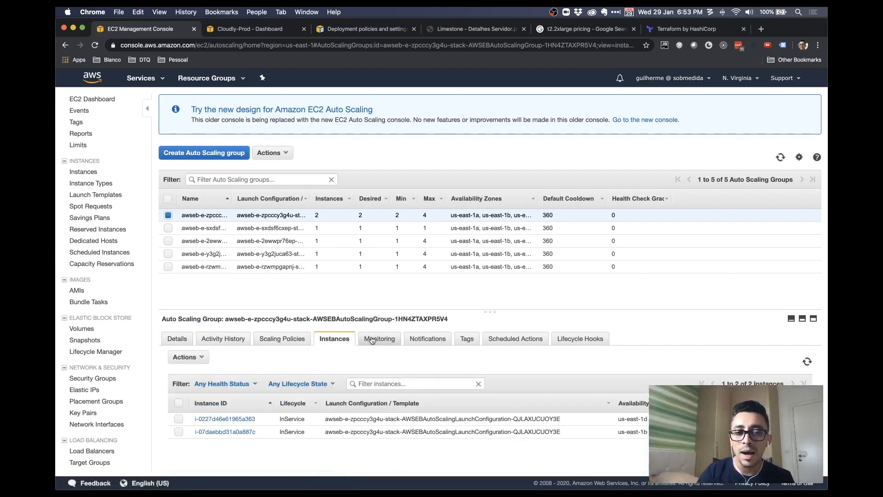
click(433, 343)
click(511, 339)
click(583, 339)
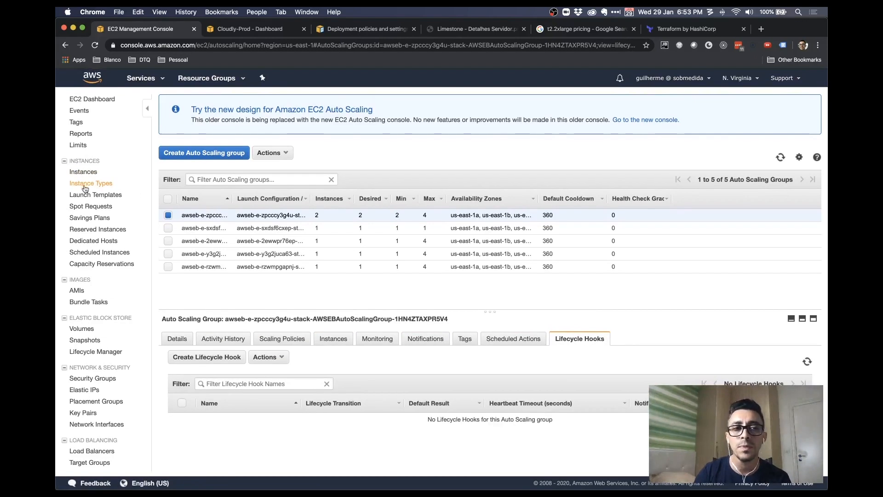
click(84, 175)
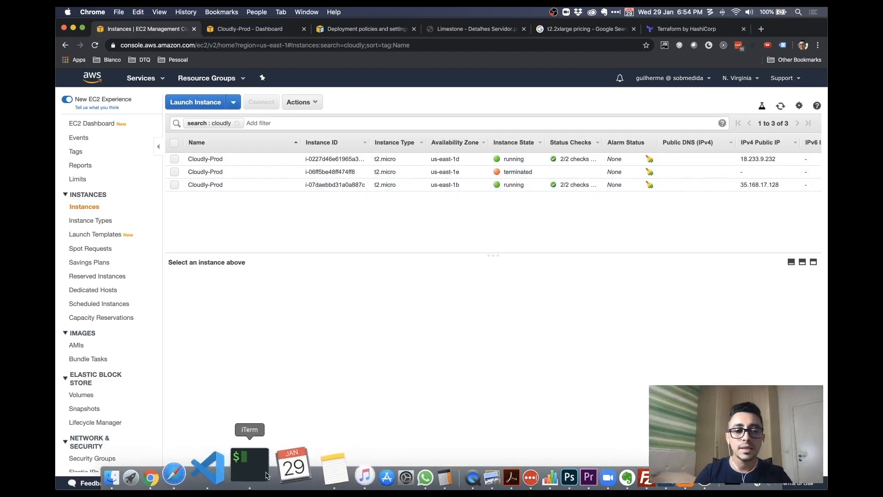
Highlight the terminal's power-off and connection-closed messages, then return to the Cloudly-Prod dashboard
click(242, 465)
drag(327, 428, 198, 415)
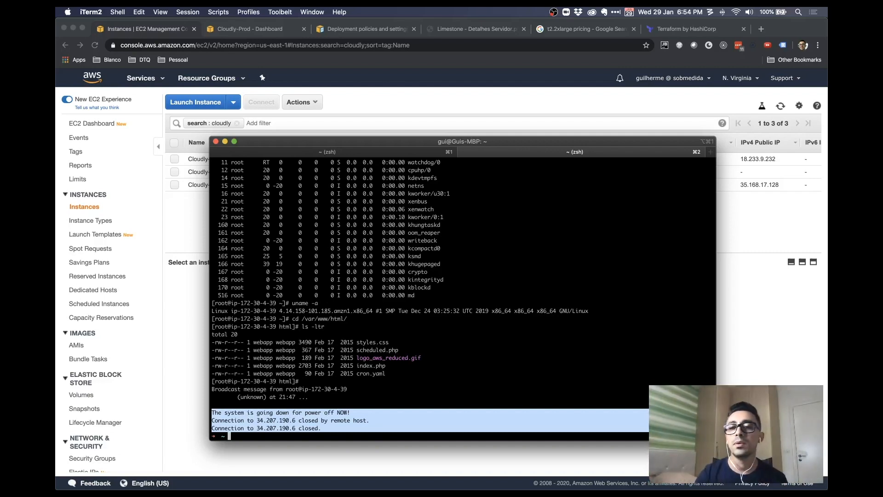
key(super+Tab)
key(ctrl+Tab)
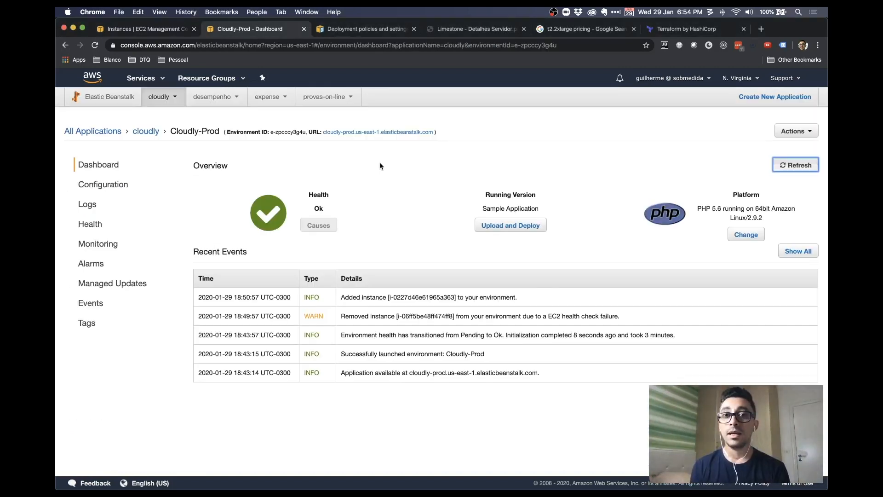